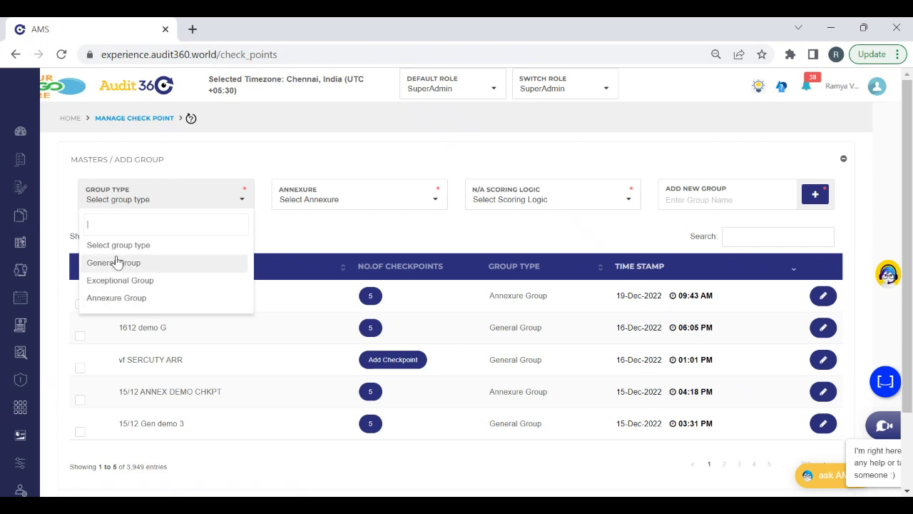
- Create a General Group named 19DecWebinar with Fixed Score as the N/A scoring logic
click(118, 263)
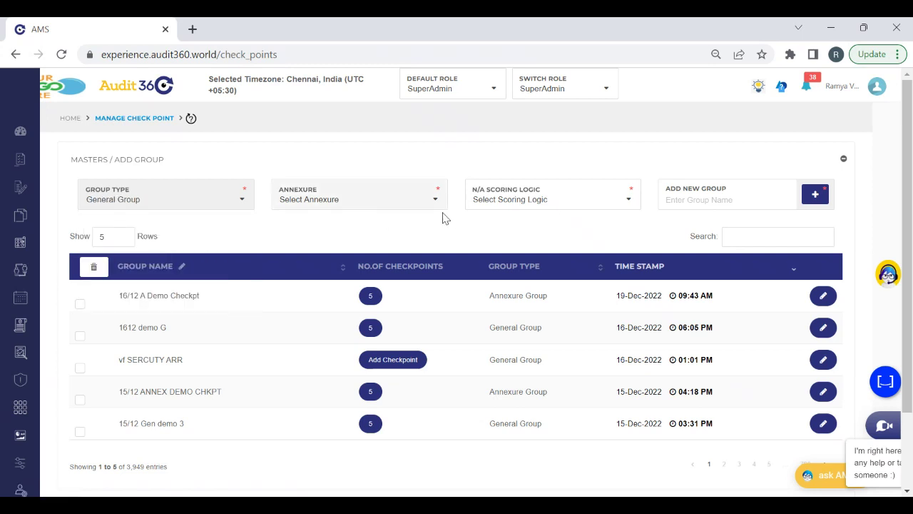
click(591, 207)
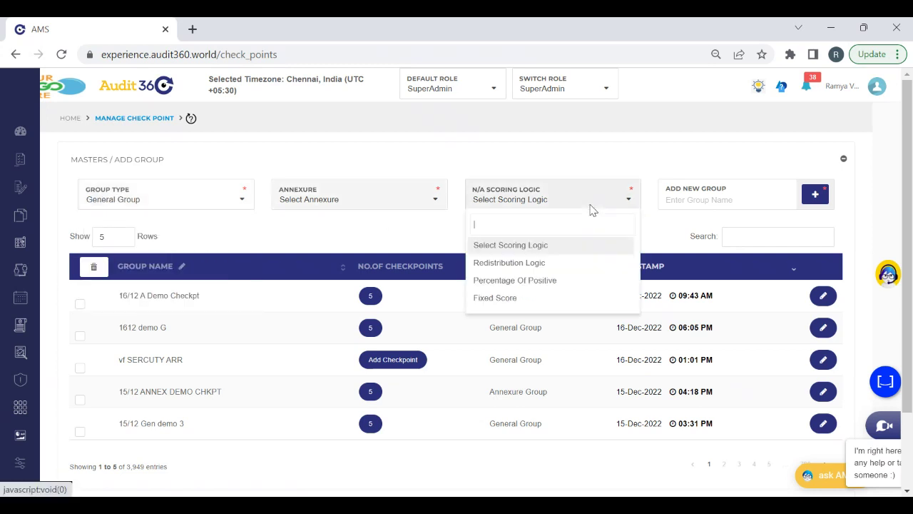
click(502, 298)
click(717, 200)
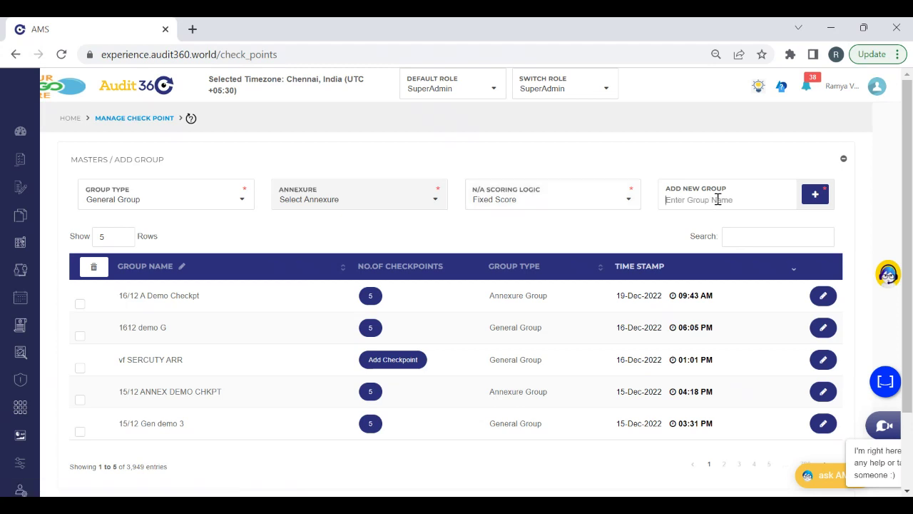
text(19DEcWebinar)
click(817, 197)
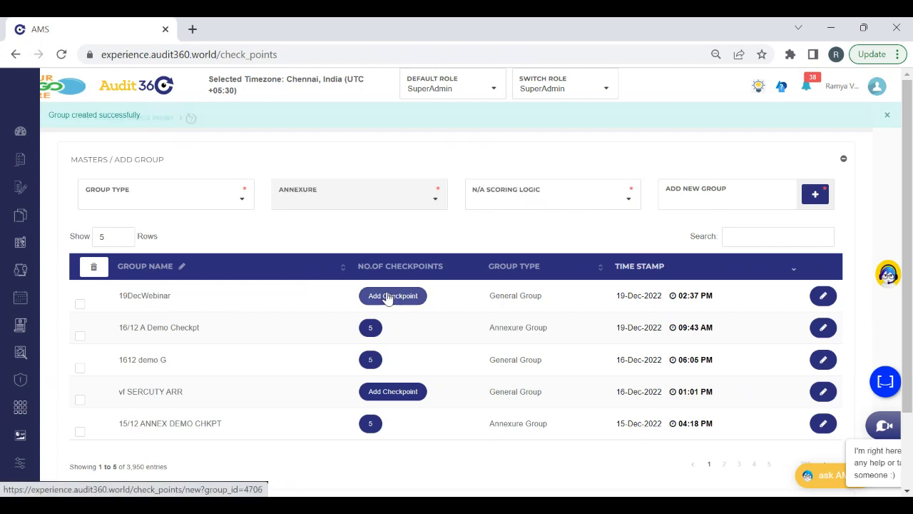
- Start adding a checkpoint to the 19DecWebinar group and make digital evidence optional during issue re-examine
click(387, 296)
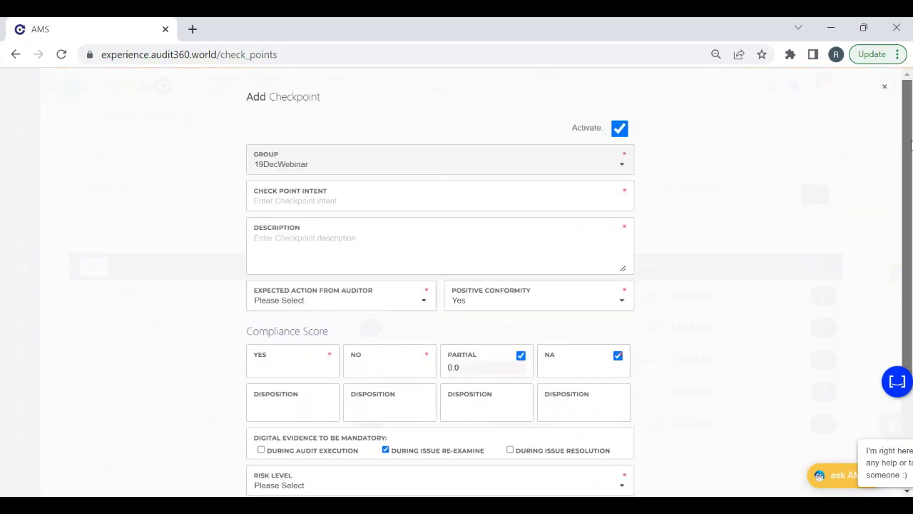
scroll(911, 145, down, 2)
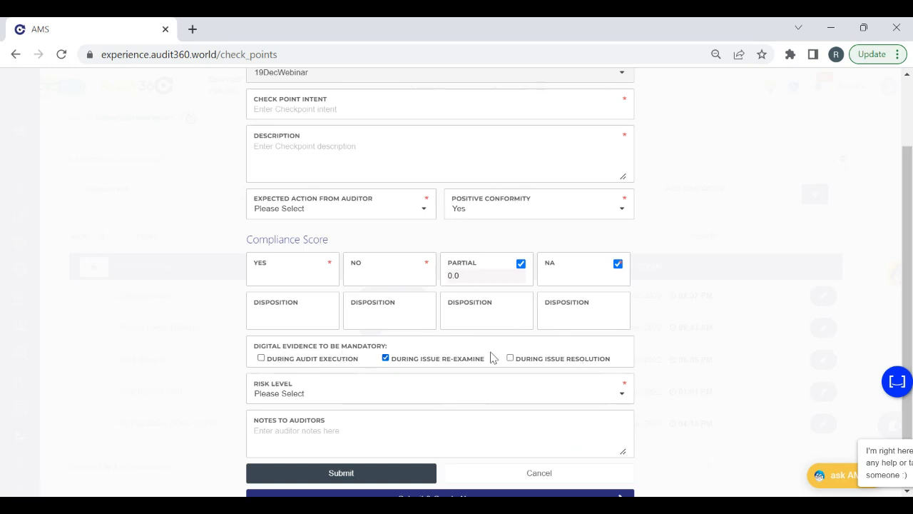
scroll(911, 267, up, 1)
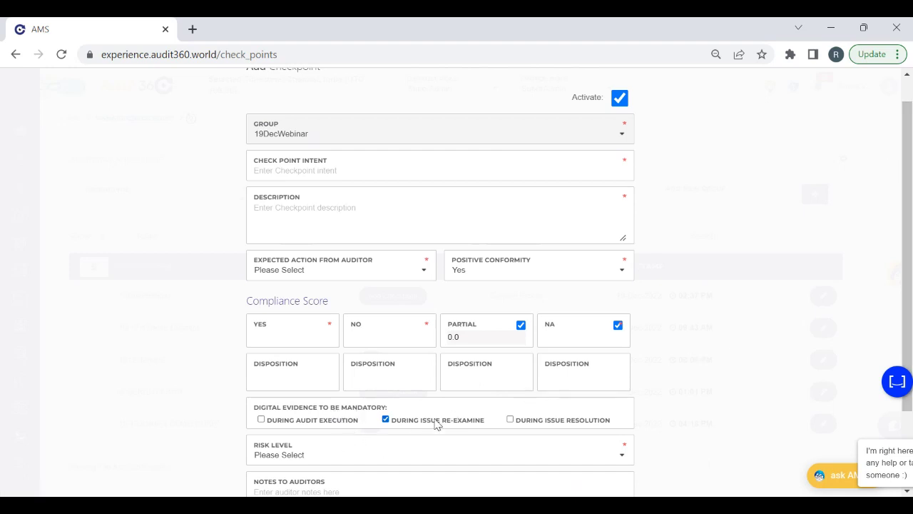
click(385, 421)
- Enter "Checkpoint 1" as the check point intent
click(273, 167)
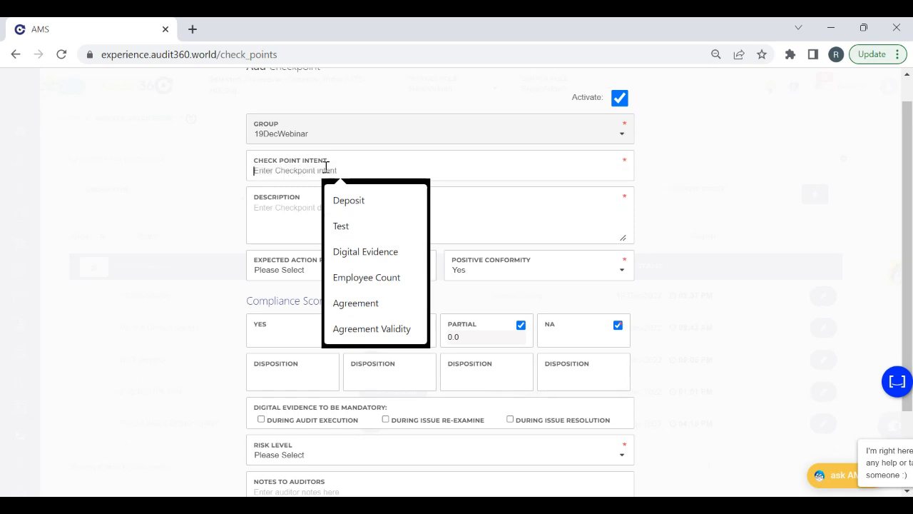
text(C)
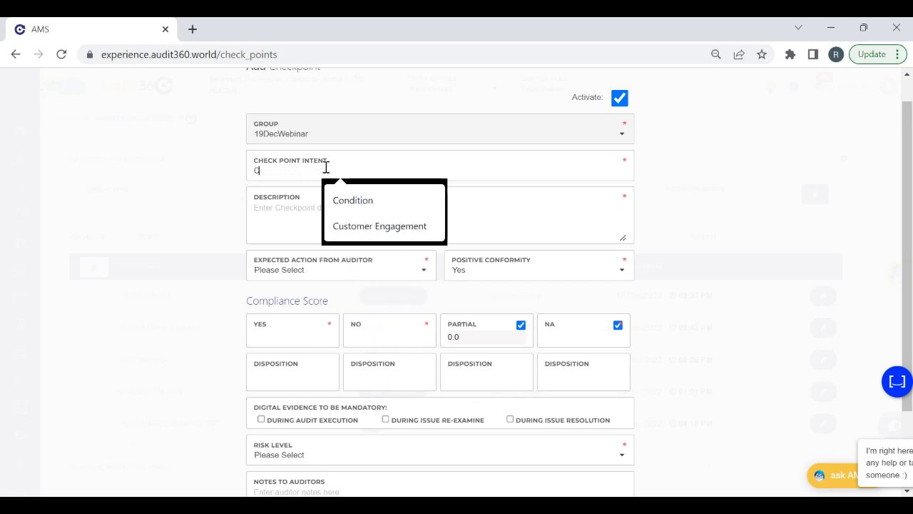
key(BackSpace)
text(Check)
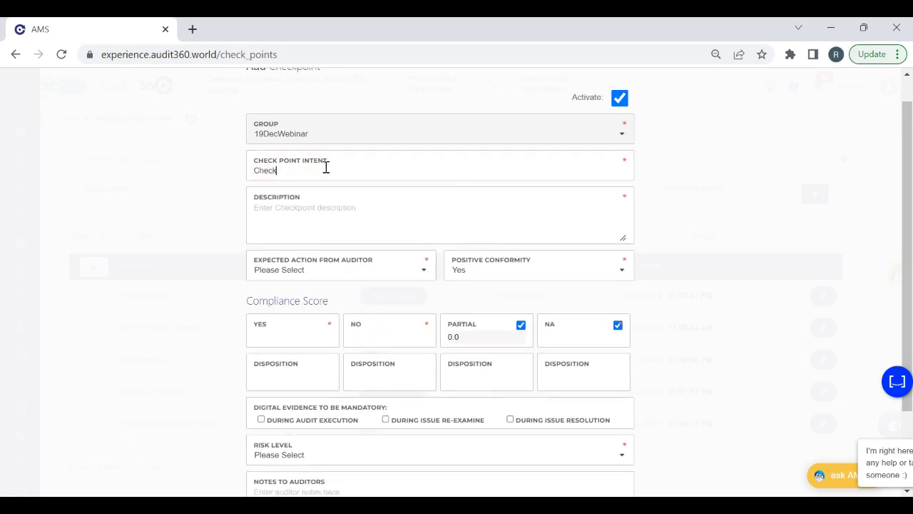
text(point 1)
key(Tab)
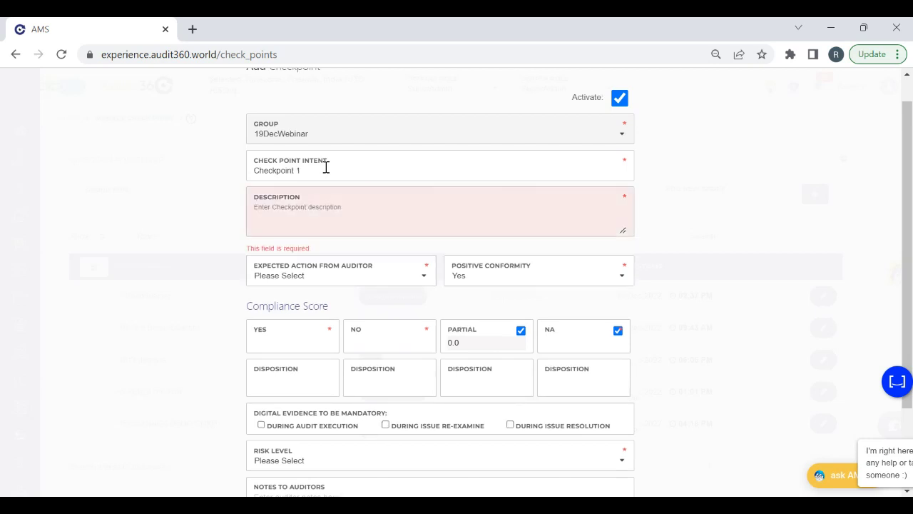
- Enter the checkpoint description "Check Digital Evidence new feature"
text(Check)
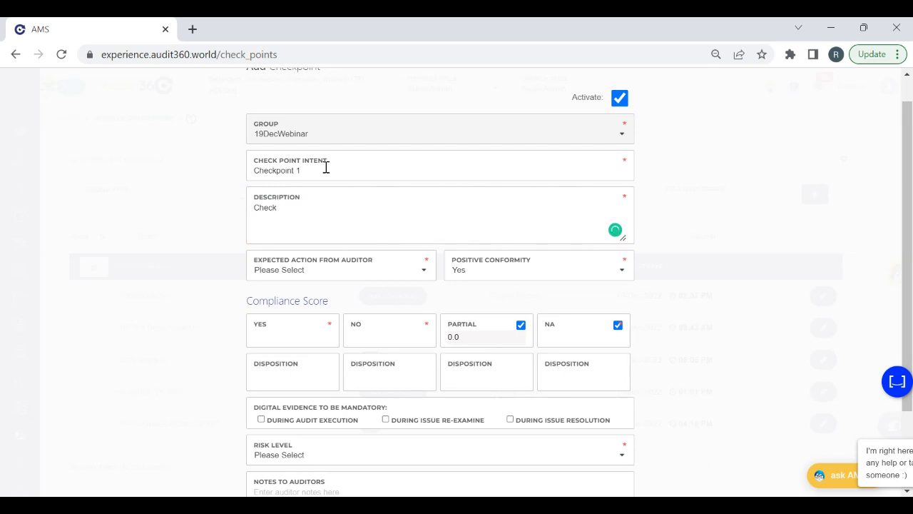
text( no mandaot)
key(BackSpace)
key(BackSpace)
key(BackSpace)
key(BackSpace)
key(BackSpace)
key(BackSpace)
key(BackSpace)
key(BackSpace)
key(BackSpace)
key(BackSpace)
key(BackSpace)
key(BackSpace)
key(BackSpace)
key(BackSpace)
text(eck Digital Evidence new feature)
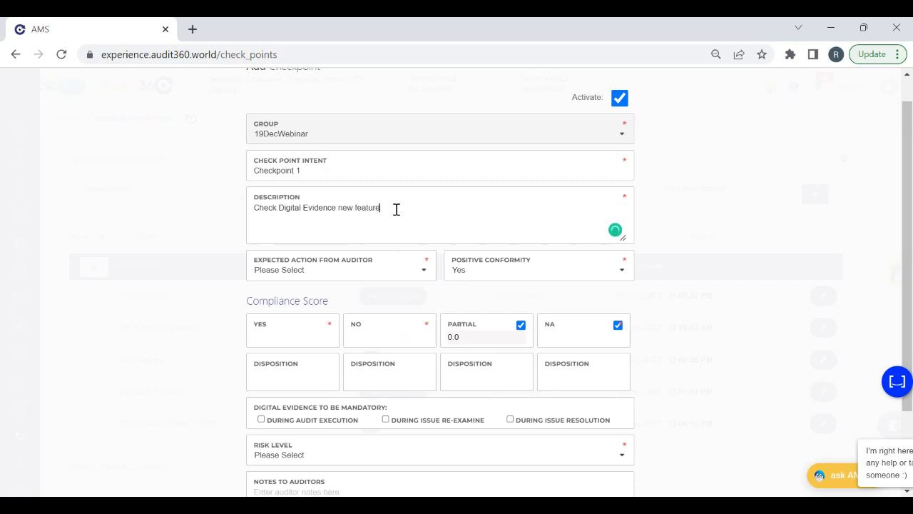
- Revise the description to "Check Digital Evidence's new feature, Audit execution mandatory"
triple_click(306, 210)
click(220, 209)
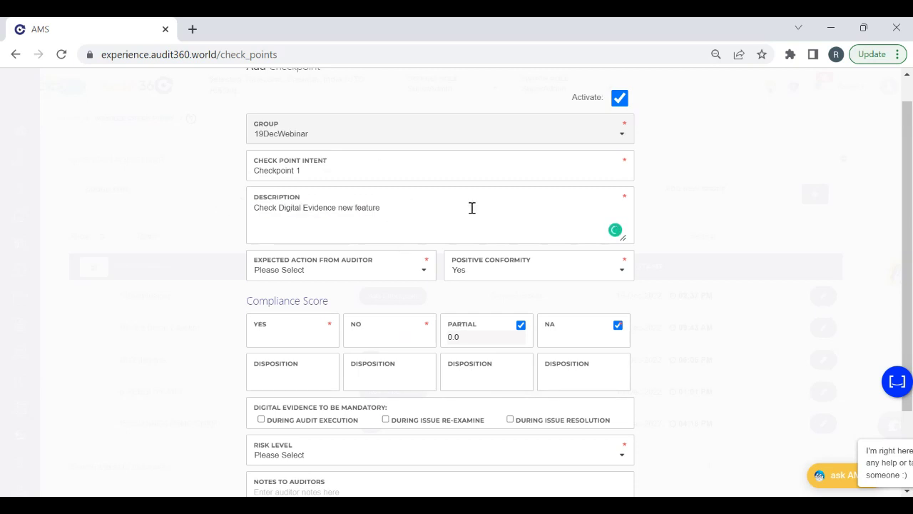
triple_click(409, 217)
click(404, 206)
mouse_move(319, 207)
click(357, 245)
text(Audit executionman)
key(BackSpace)
key(BackSpace)
key(BackSpace)
text(mandatory)
- Set the expected action from auditor to Verify and score Yes as 1 with a "Test" disposition
click(379, 277)
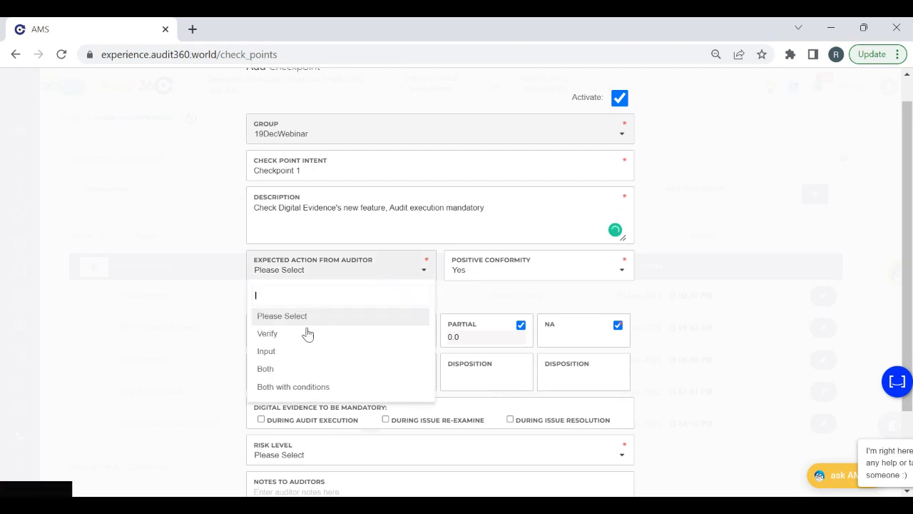
click(307, 335)
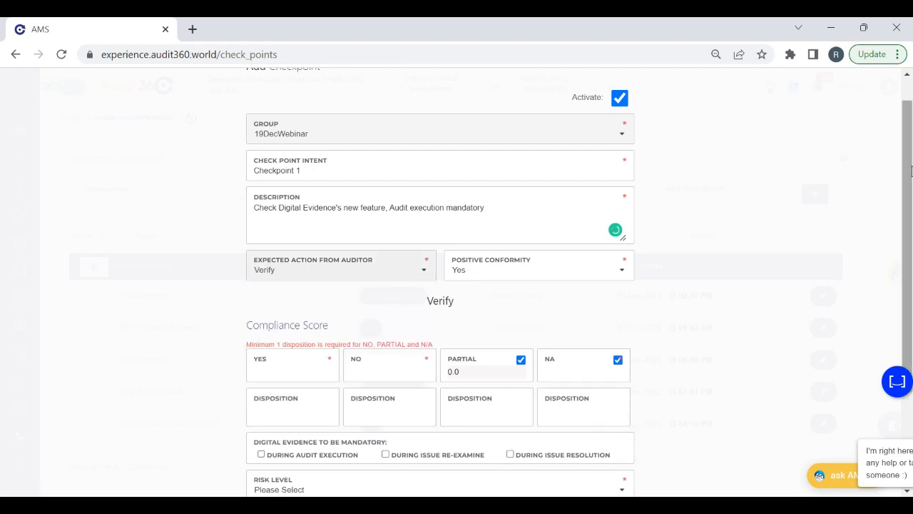
scroll(266, 300, down, 2)
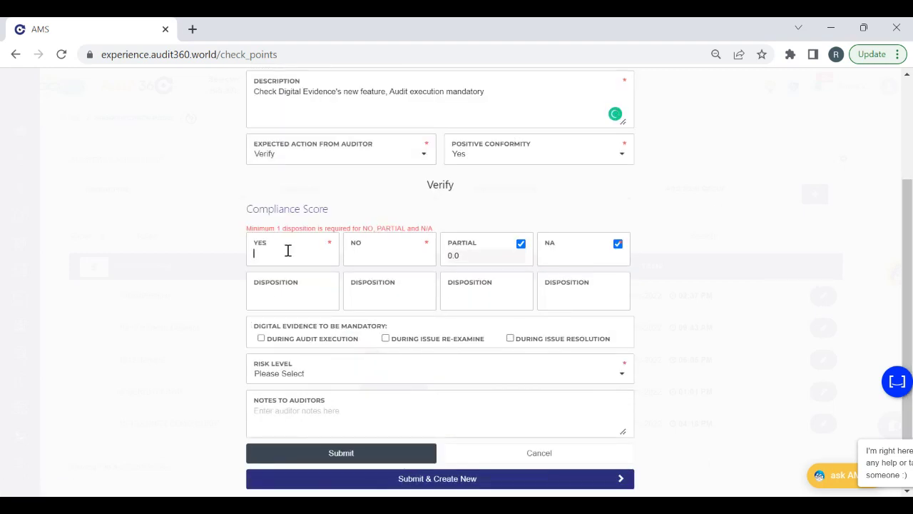
text(1)
text(Te)
text(st)
- Score No as 0 with a "Test" disposition and remove the disposition under Yes
click(410, 253)
text(0)
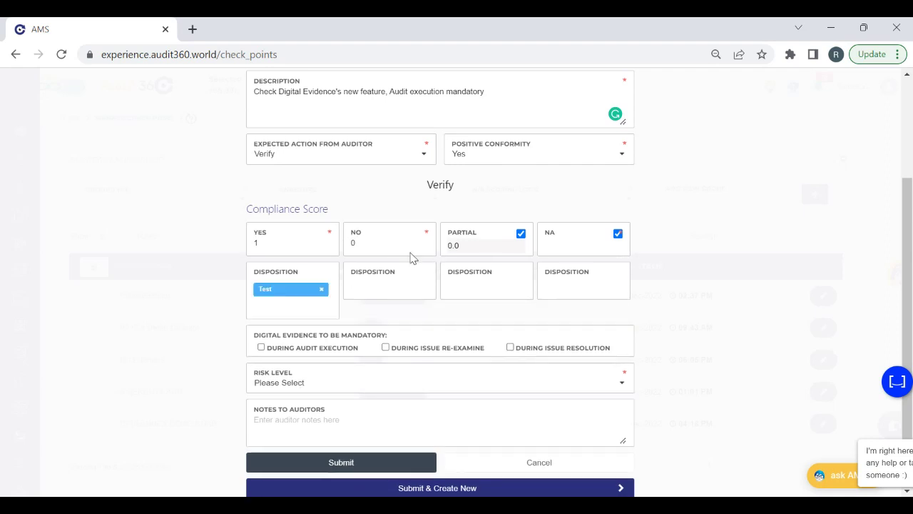
text(Test)
click(322, 290)
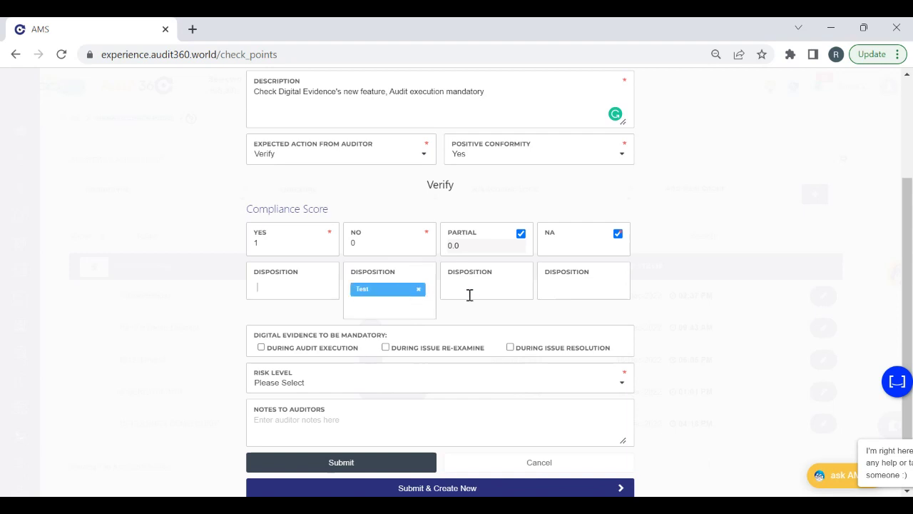
- Disable the Partial compliance score and add an "NA" disposition under NA
click(521, 234)
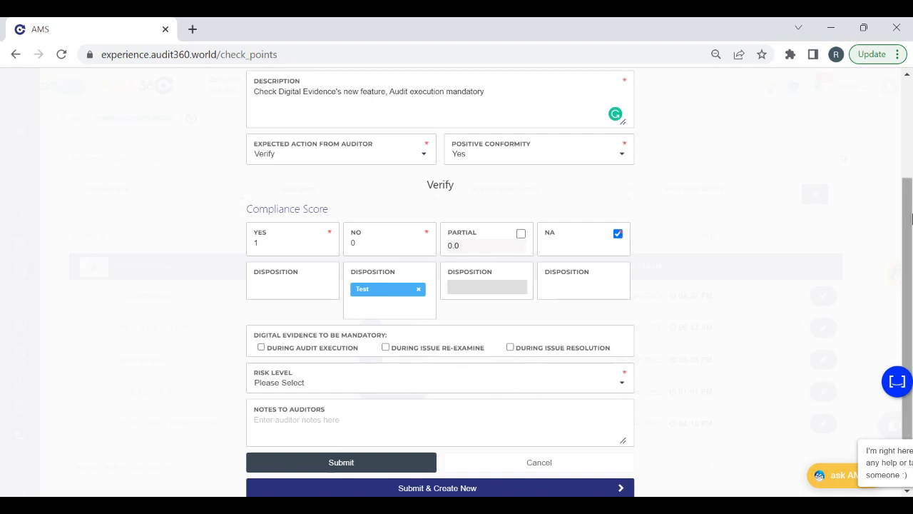
click(597, 250)
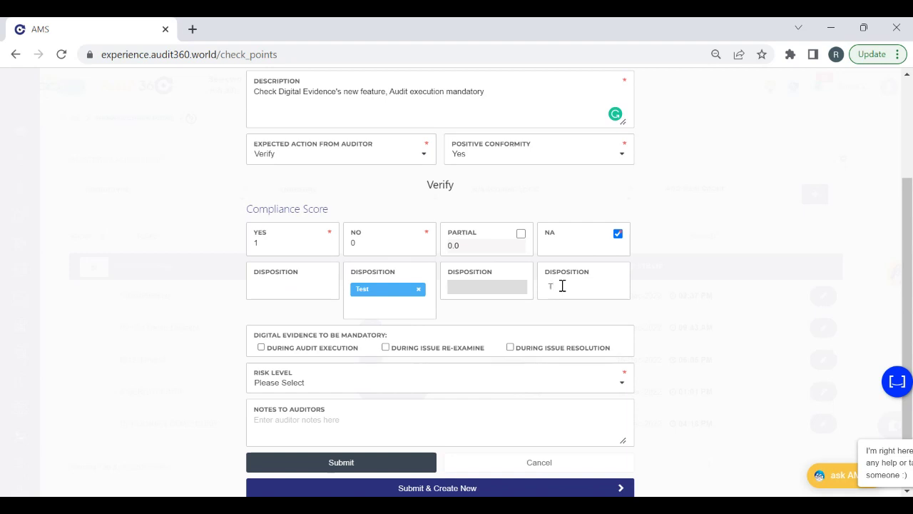
text(NA)
key(Return)
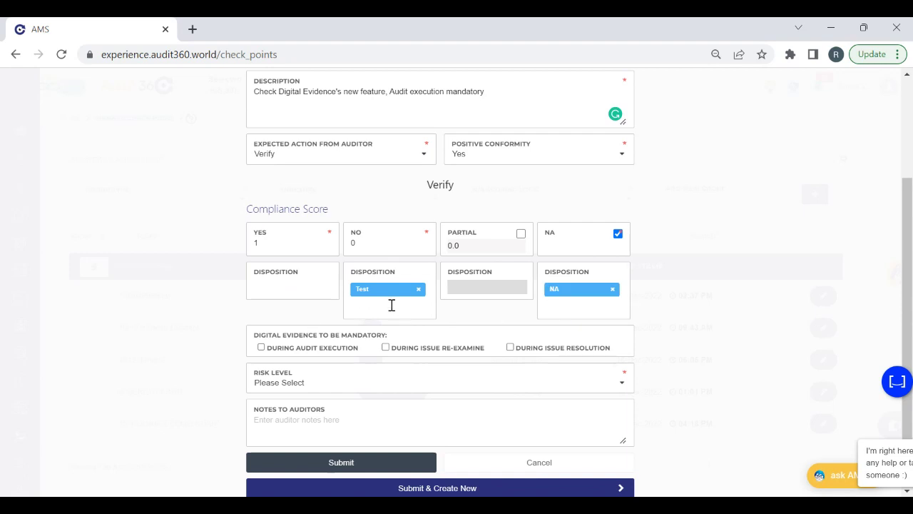
- Add a second disposition, "Test1", under the No compliance score
click(363, 311)
text(Test1)
key(Return)
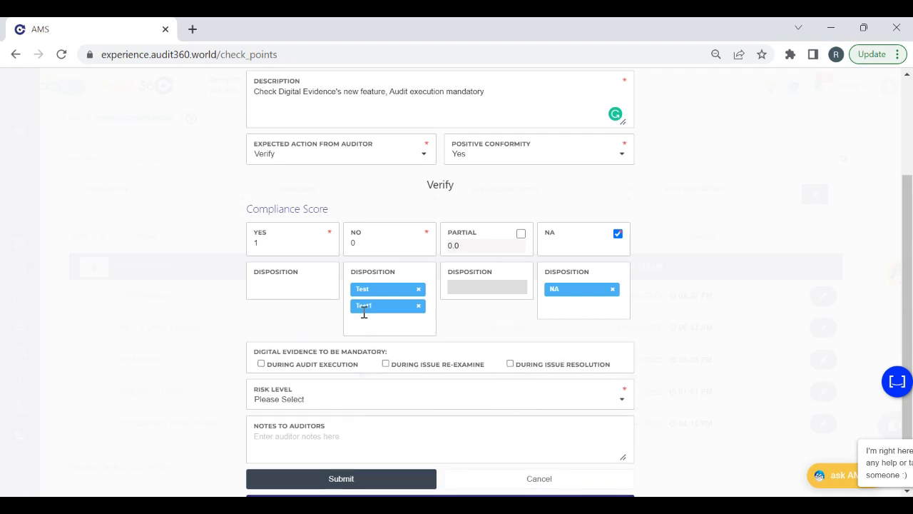
- Make digital evidence mandatory during audit execution and set the risk level to High
scroll(284, 275, down, 1)
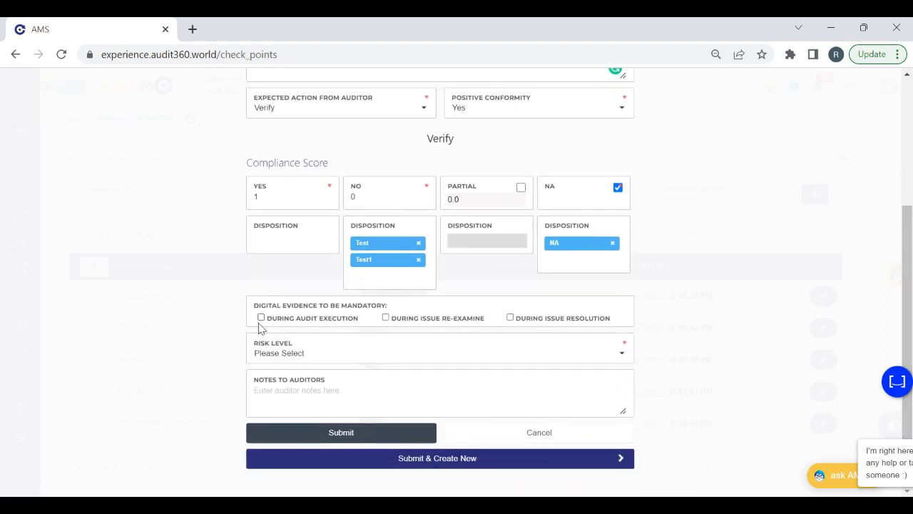
click(261, 318)
click(293, 361)
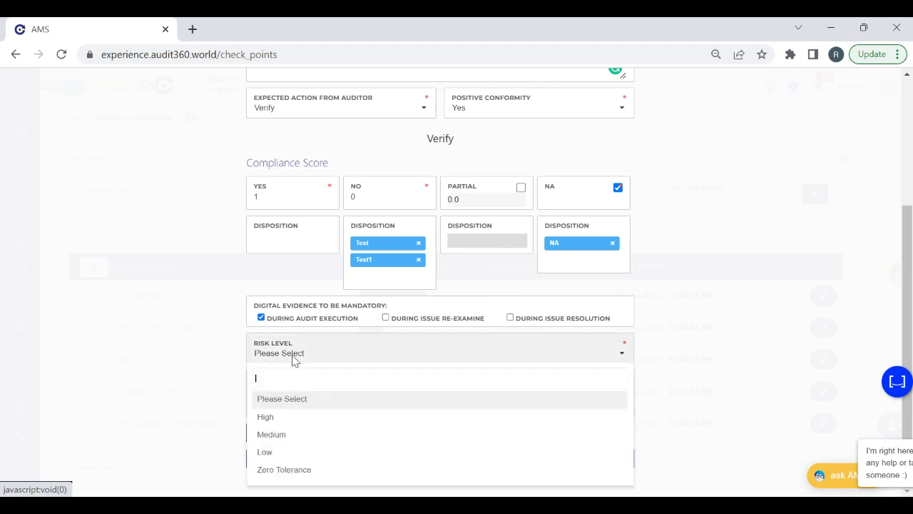
click(295, 416)
click(376, 405)
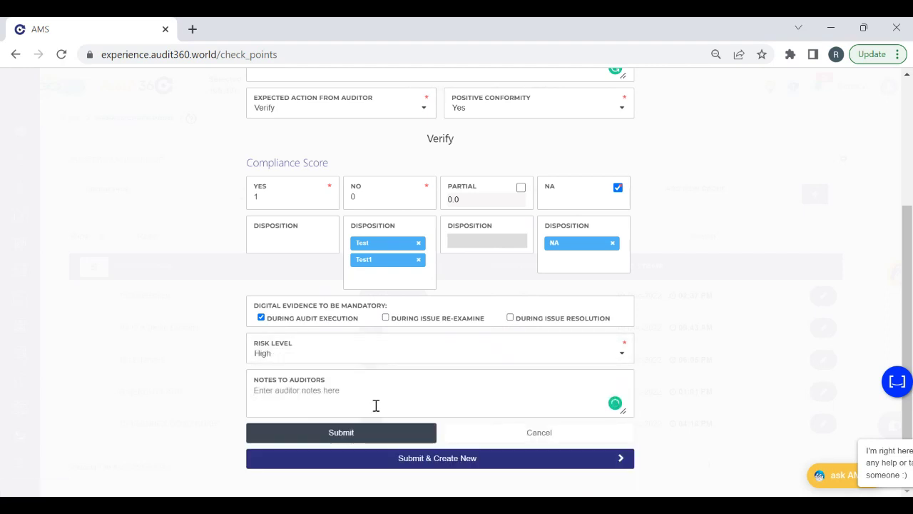
text(https://sonata.audit360.solutions)
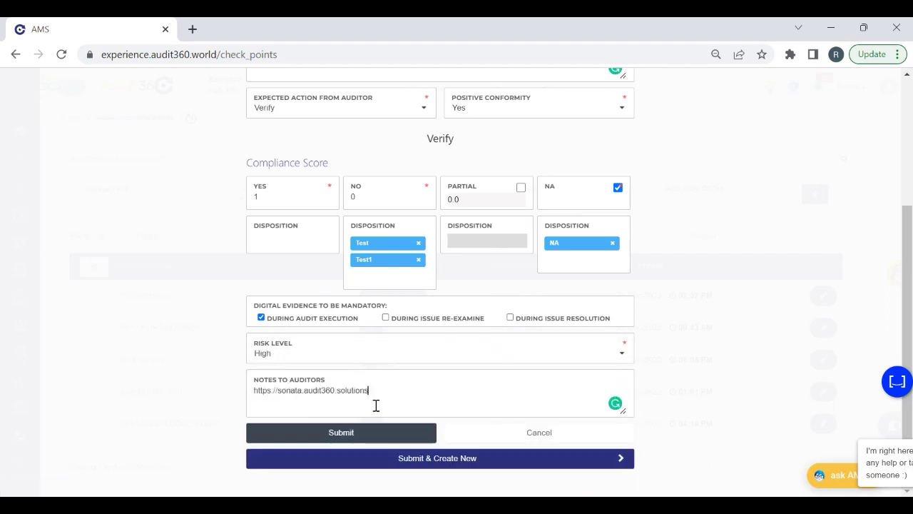
click(434, 463)
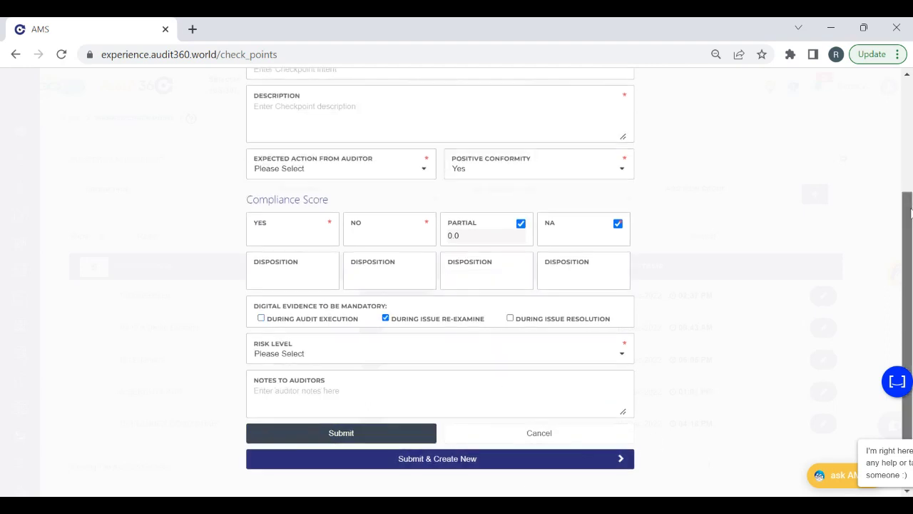
- Enter "Checkpoint 2" as the new checkpoint's intent
scroll(884, 139, up, 2)
click(290, 177)
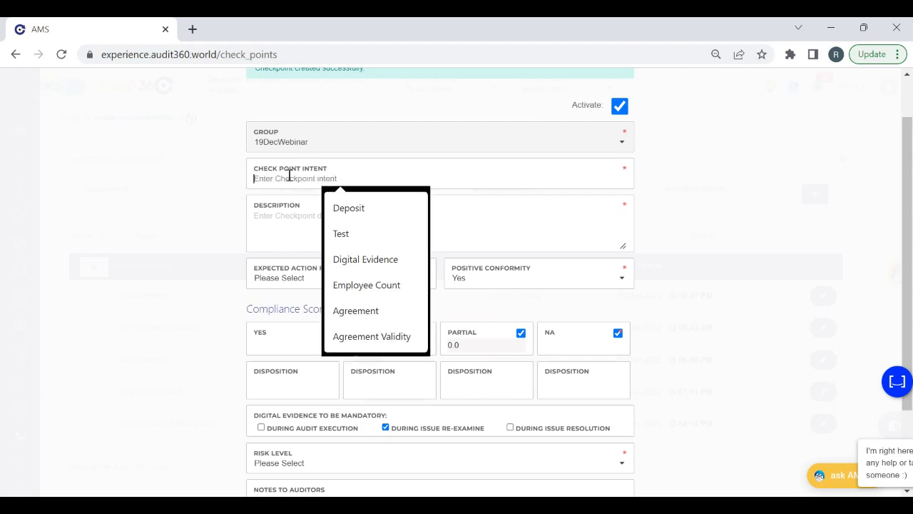
text(che)
click(363, 208)
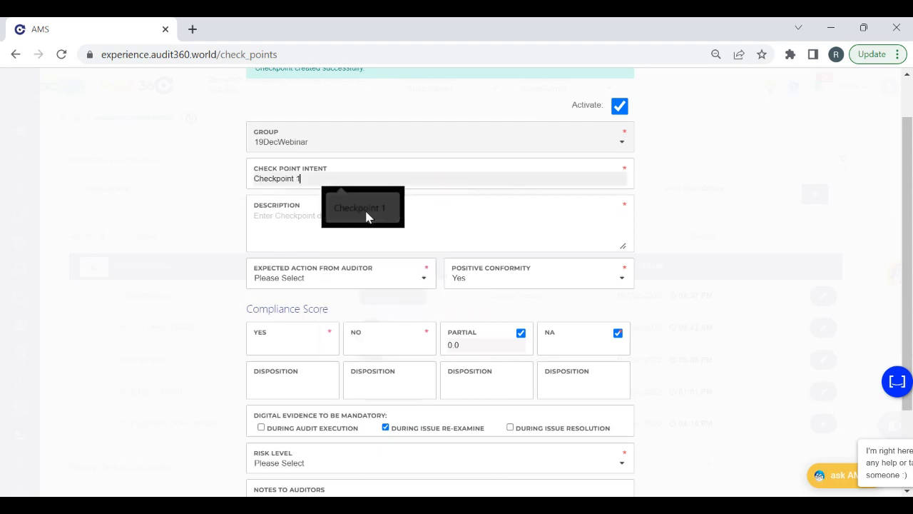
key(BackSpace)
text(2)
click(366, 212)
text(https://sonata.audit360.solutions)
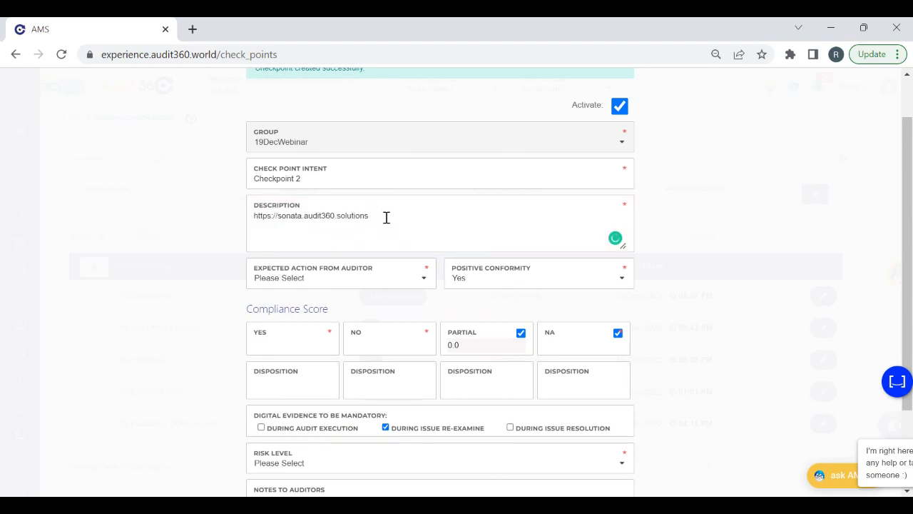
drag(386, 217, 241, 211)
key(BackSpace)
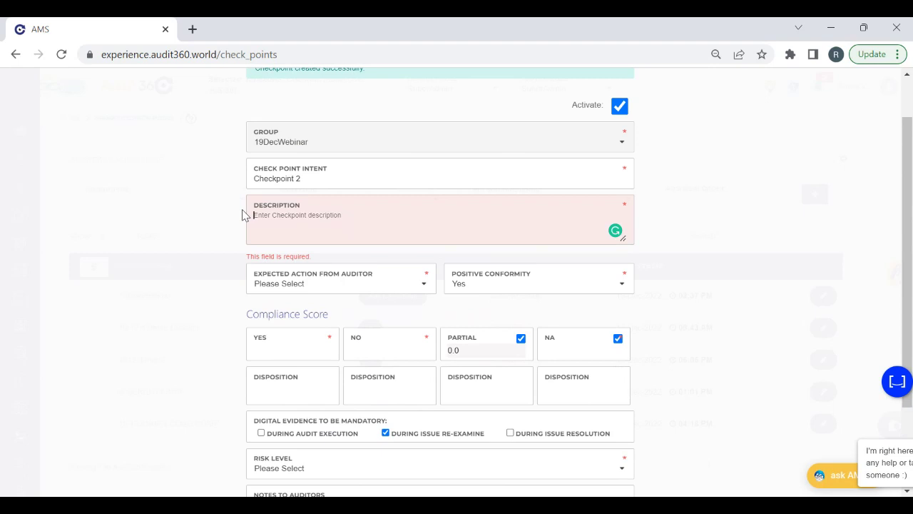
- Enter the second checkpoint's description "No Mandatory Digital evidence"
text(Check nm)
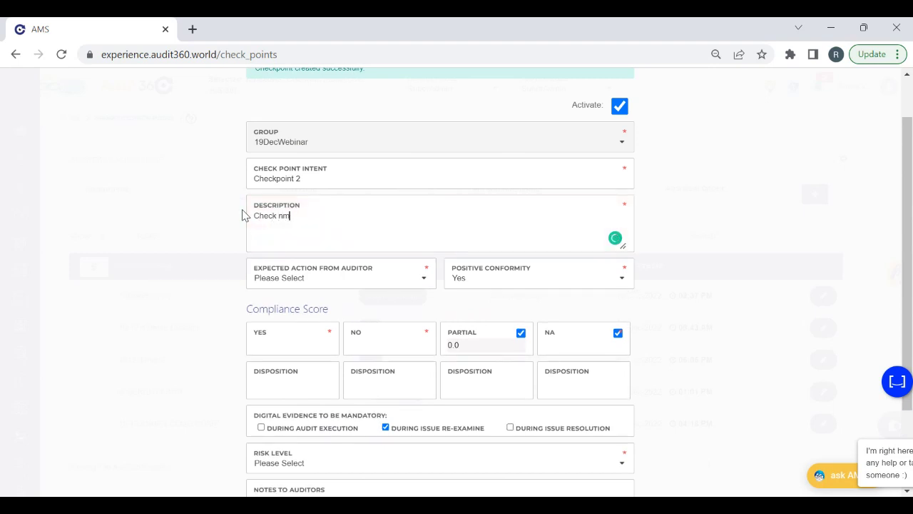
key(BackSpace)
key(BackSpace)
text(No Mandatory Digital evidence)
- Set the expected auditor action to Verify, scoring Yes 1 and No 0 with disposition Test1, with Partial and NA disabled
click(317, 278)
click(293, 347)
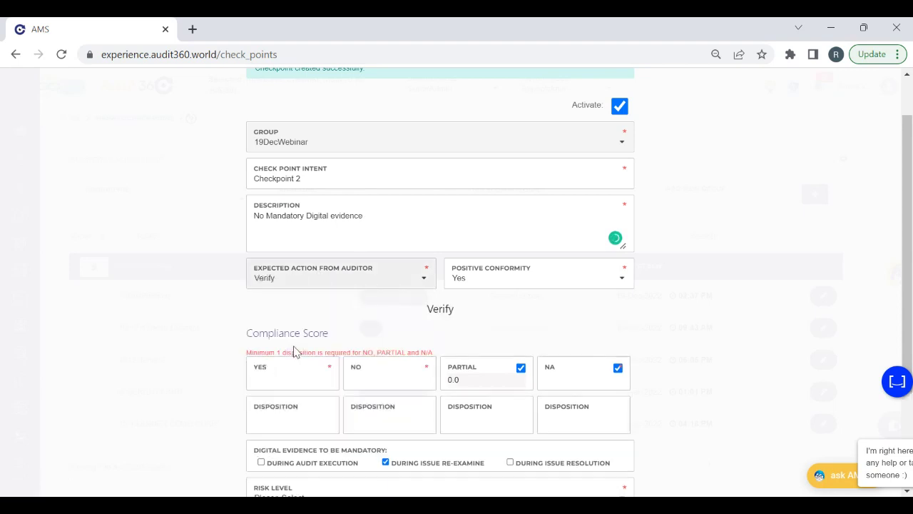
click(269, 379)
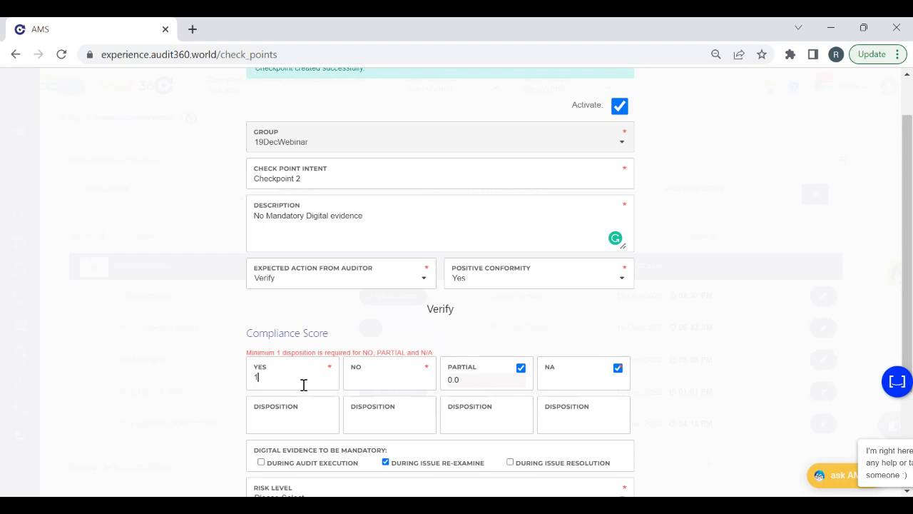
click(309, 420)
key(Return)
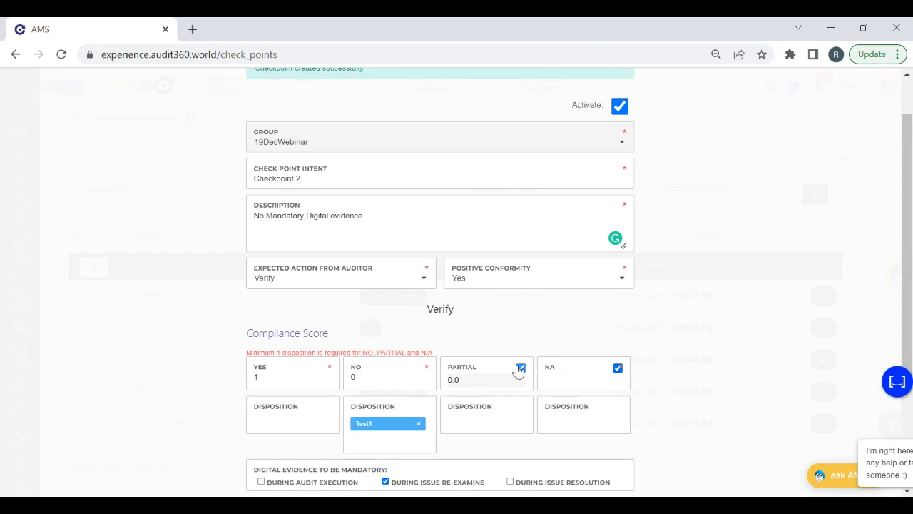
click(521, 368)
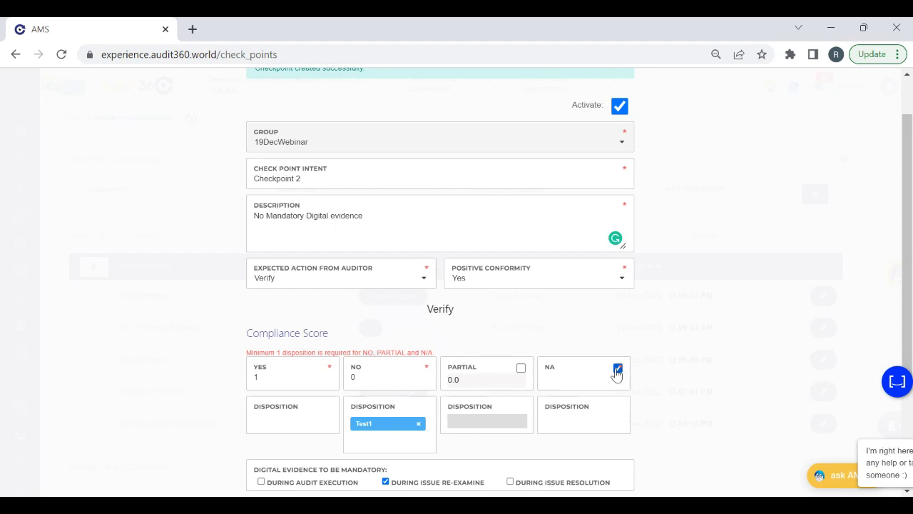
click(618, 369)
- Remove the mandatory digital evidence requirement during issue re-examine and set the second checkpoint's risk level to High
scroll(908, 242, down, 2)
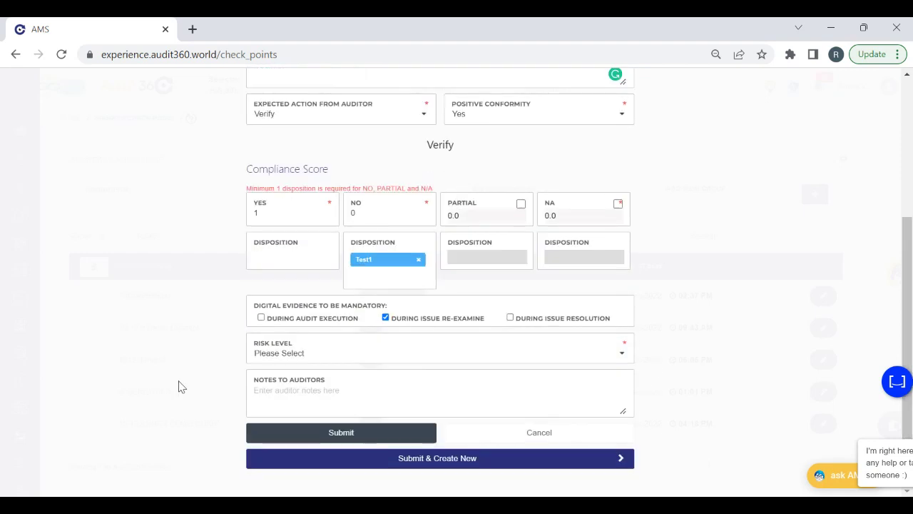
click(386, 319)
click(280, 357)
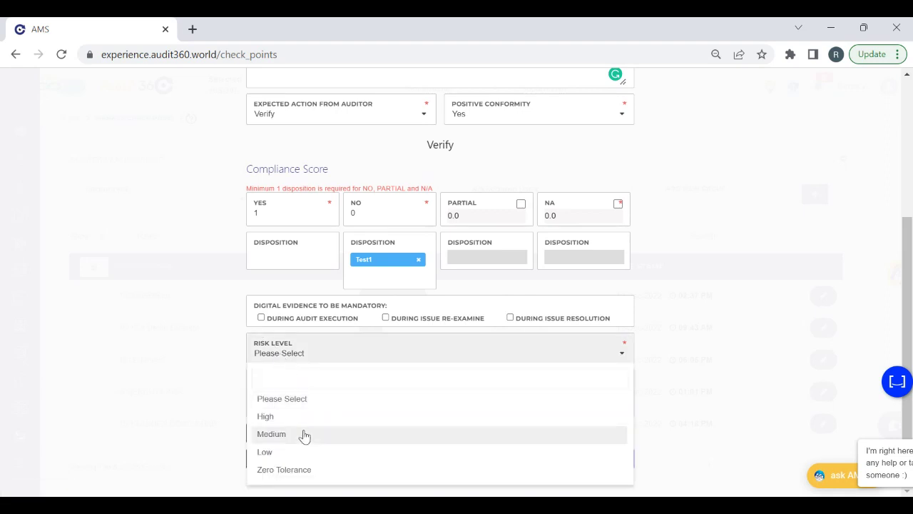
click(271, 417)
- Enter "Testing" as the note to auditors and submit the checkpoint without creating another one
click(306, 392)
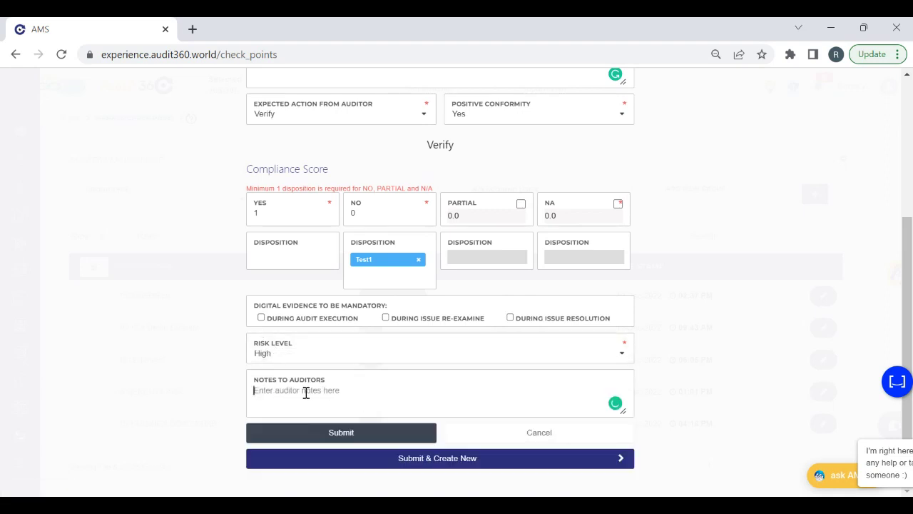
text(Testing)
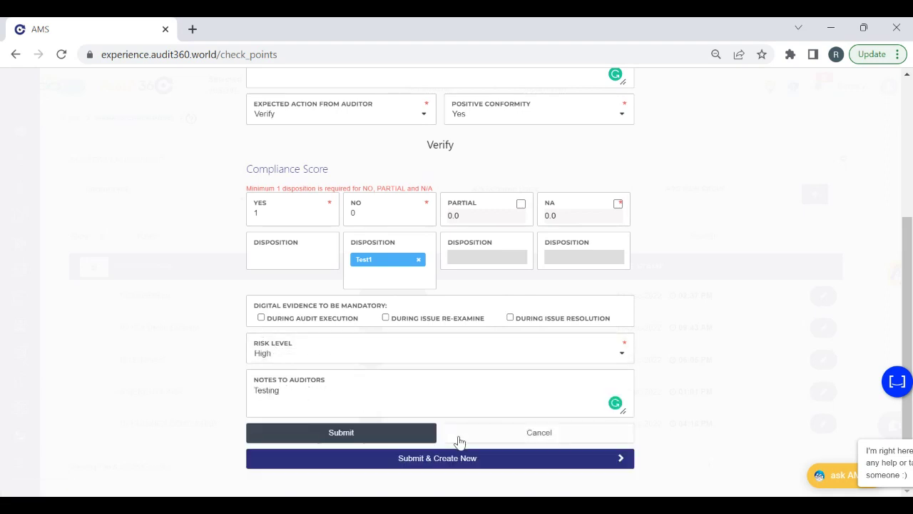
click(390, 434)
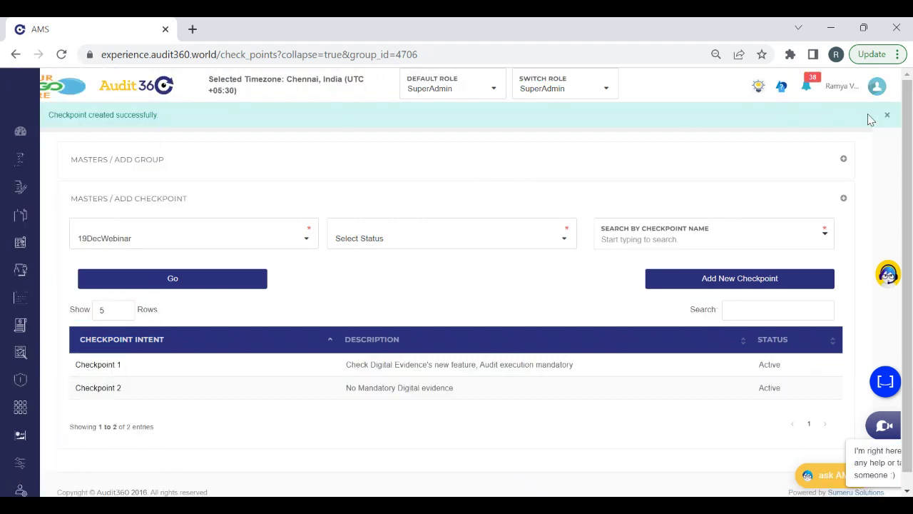
- Start a new audit type named 19DecWebinar with Branch as its auditee type, and continue to its definition
click(32, 192)
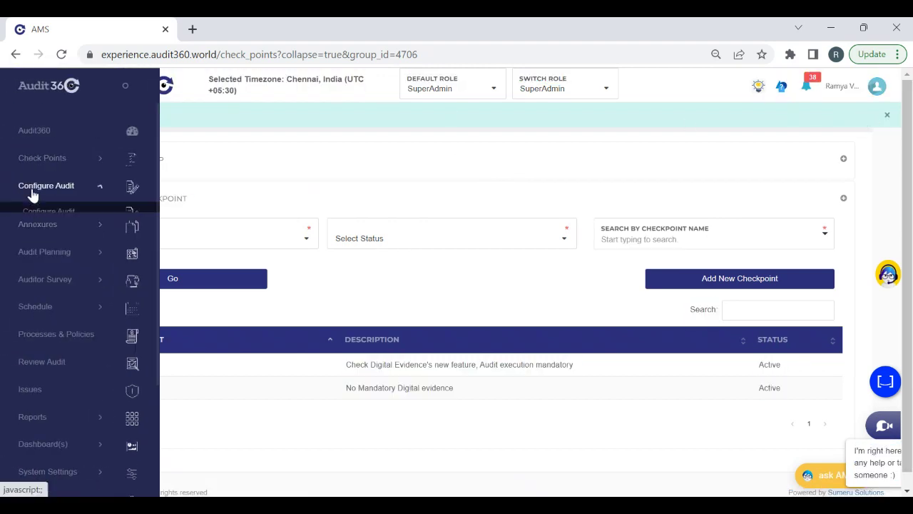
click(77, 229)
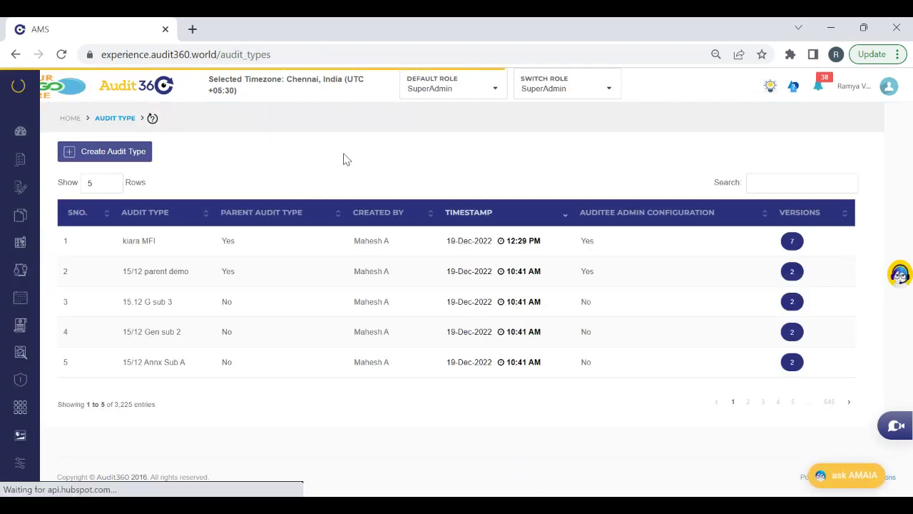
click(149, 156)
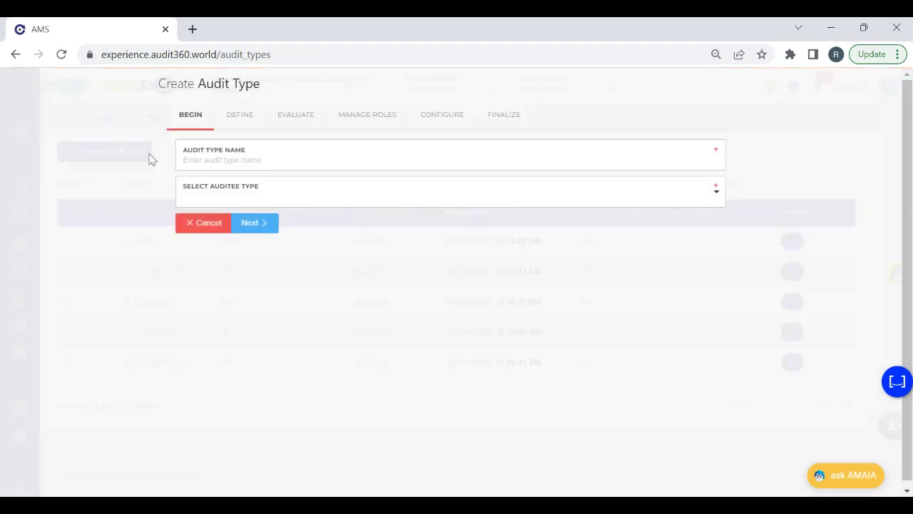
click(224, 160)
text(DecWebinar)
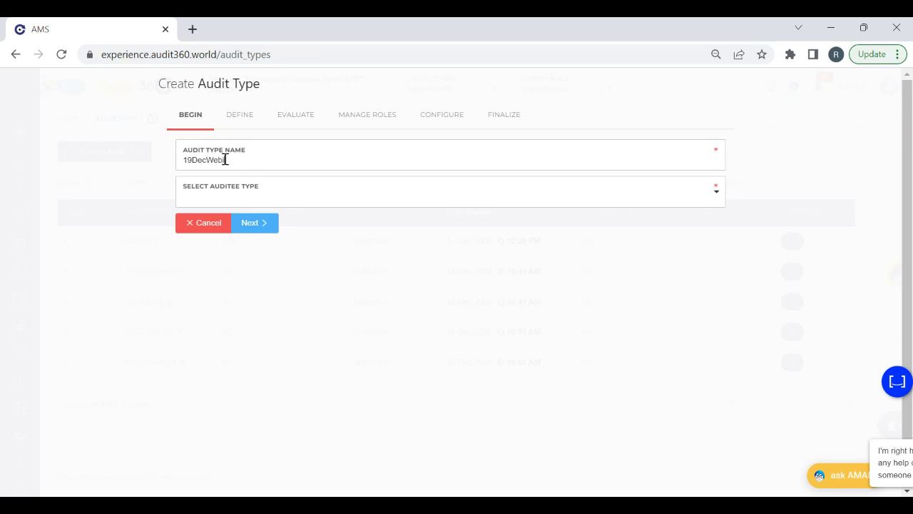
click(208, 194)
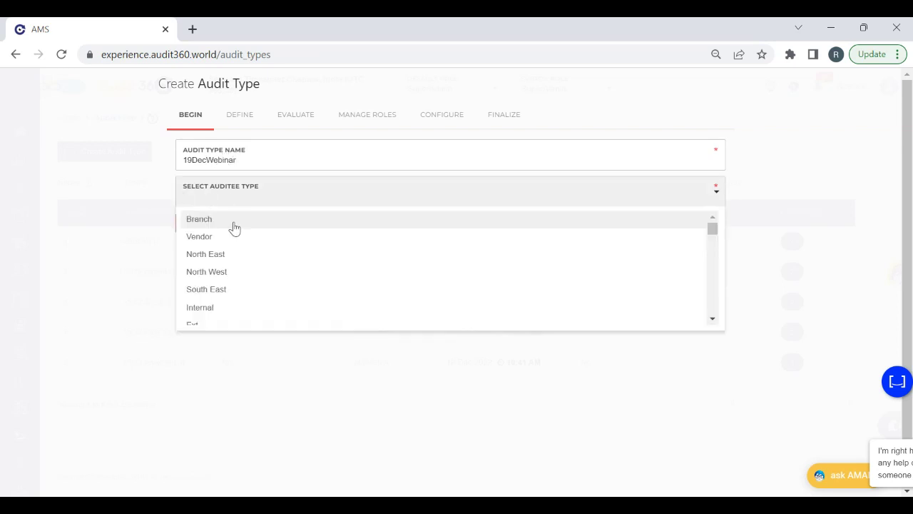
click(235, 221)
click(275, 230)
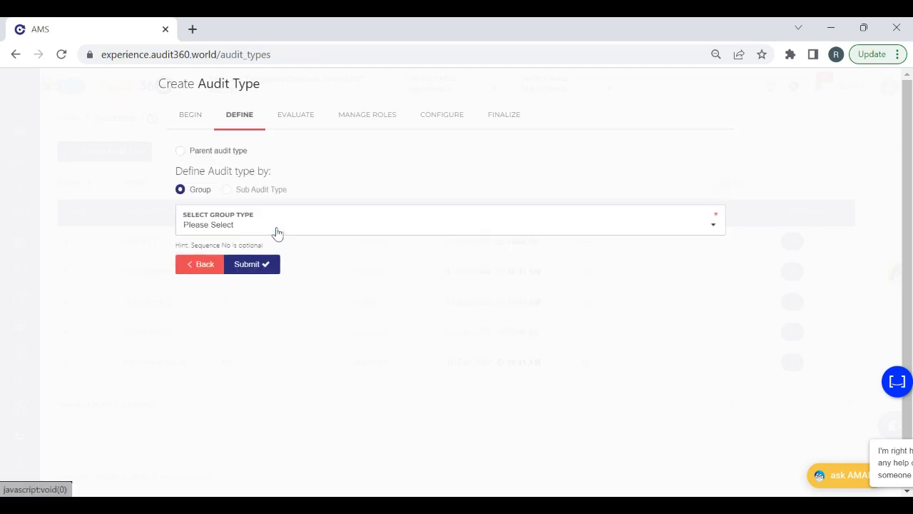
- Mark the audit type as a parent audit type and define it by group, with group type General Group
click(179, 153)
click(231, 229)
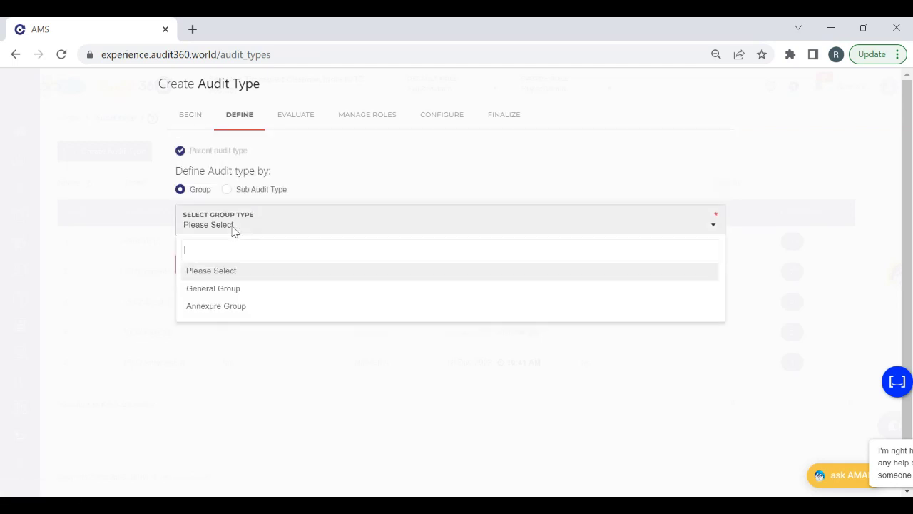
click(270, 289)
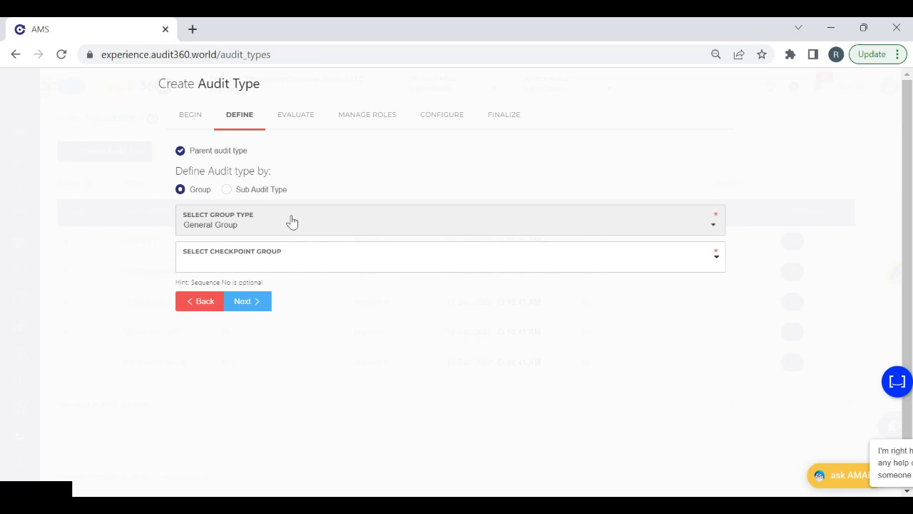
click(259, 263)
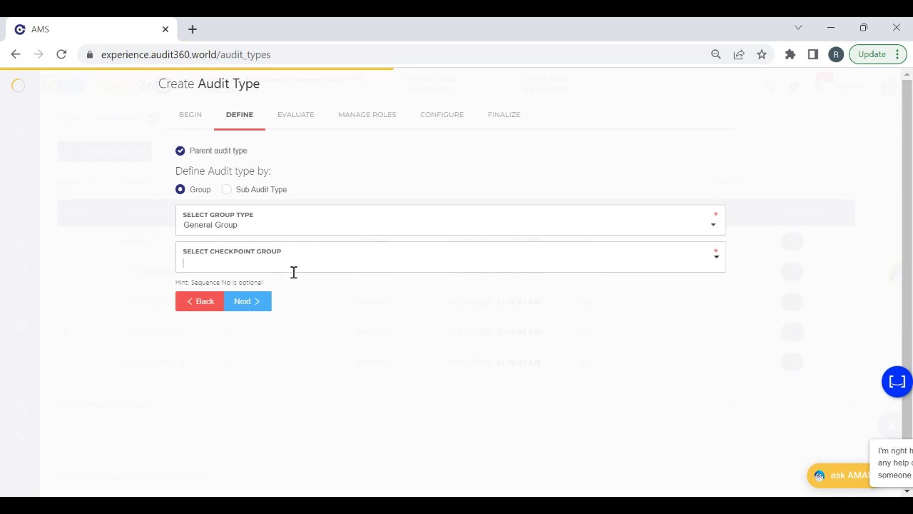
text(19)
click(386, 378)
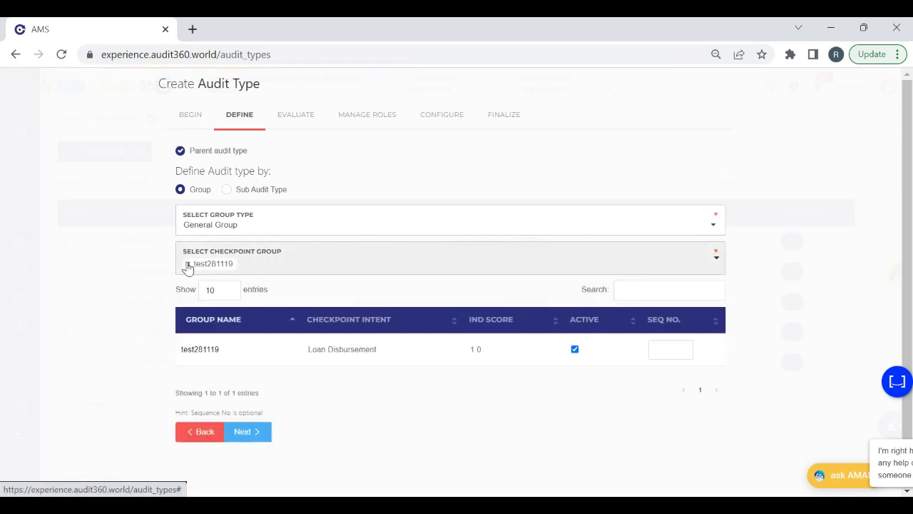
click(186, 264)
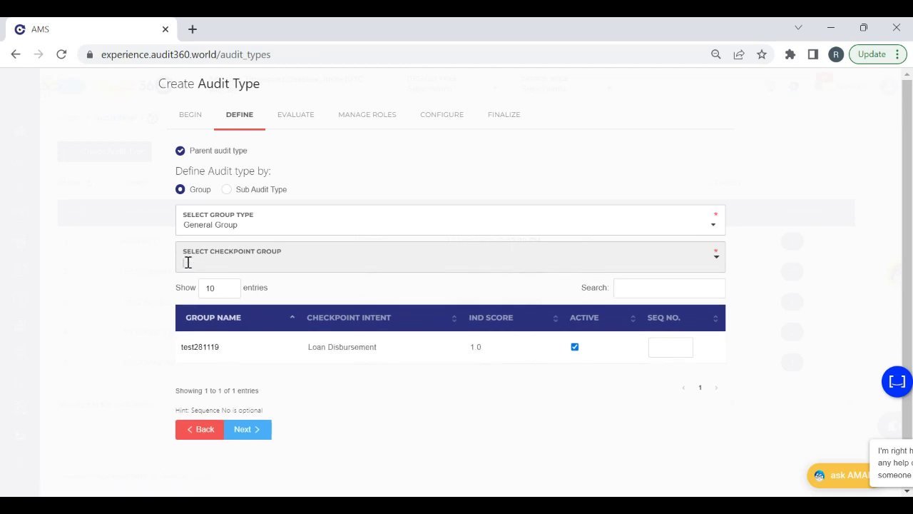
- Assign the 19DecWebinar checkpoint group to the audit type and continue to the evaluation settings
text(19de)
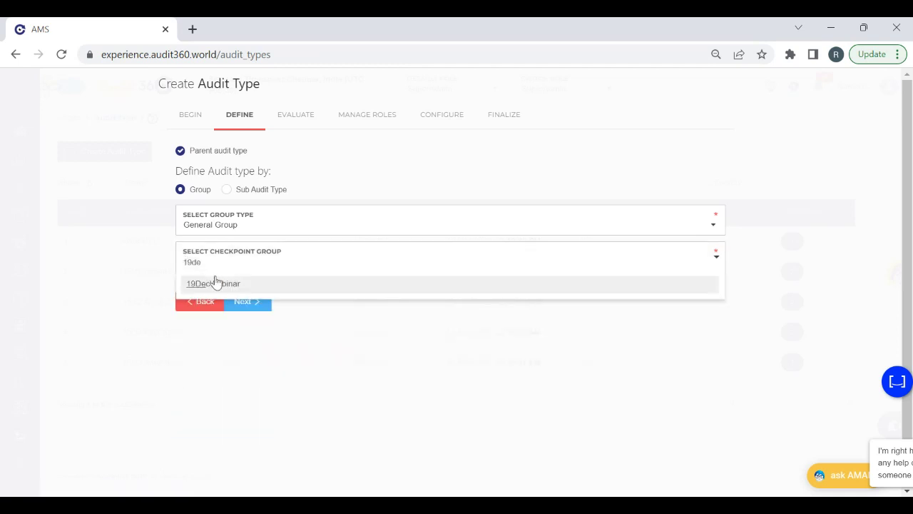
click(238, 285)
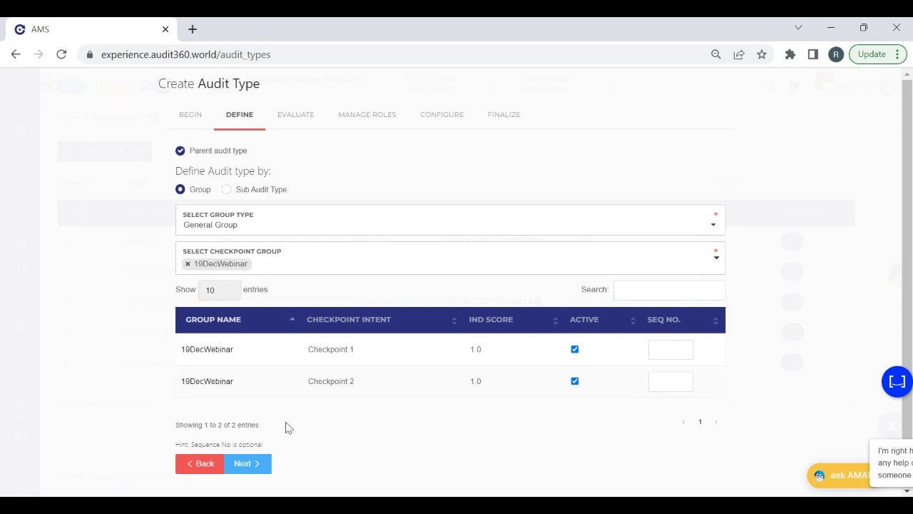
click(243, 463)
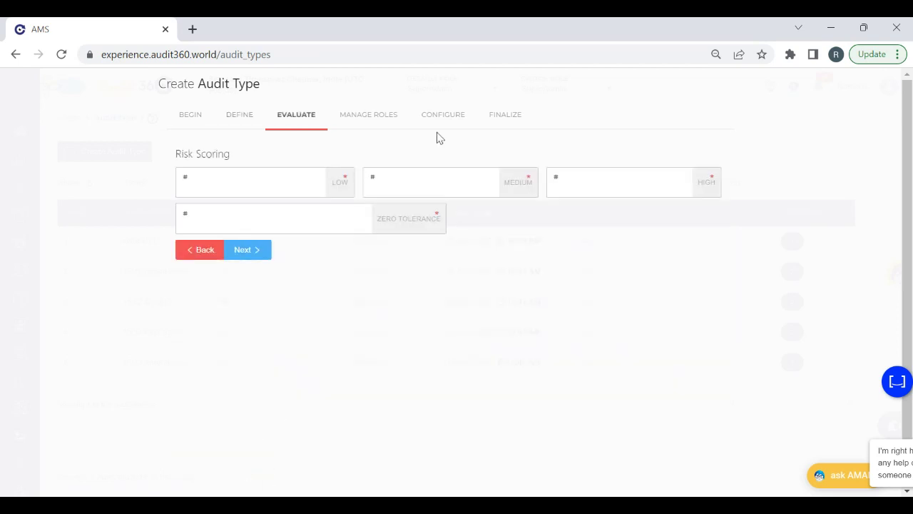
- Set the Low, Medium, High and Zero Tolerance risk scores to 1 each and decline configuring roles
click(260, 182)
text(1)
key(Tab)
text(1)
key(Tab)
text(1)
key(Tab)
text(1)
click(258, 249)
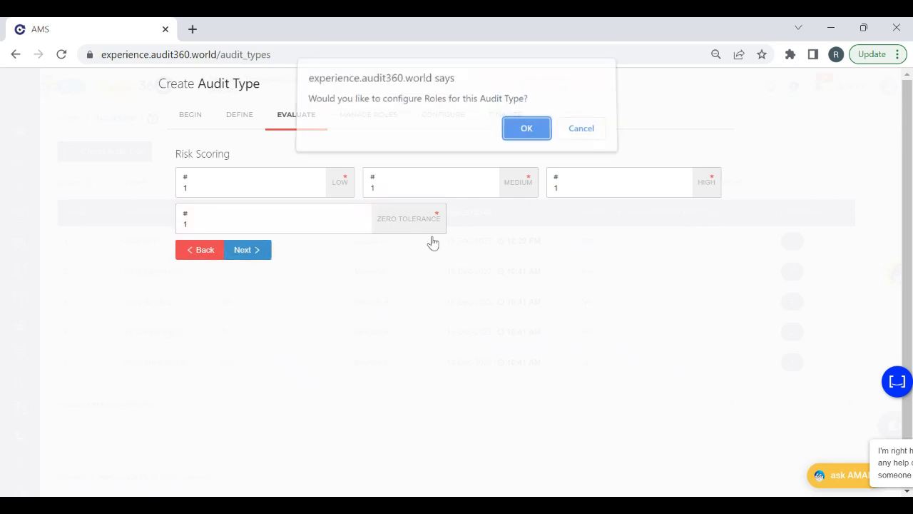
click(589, 142)
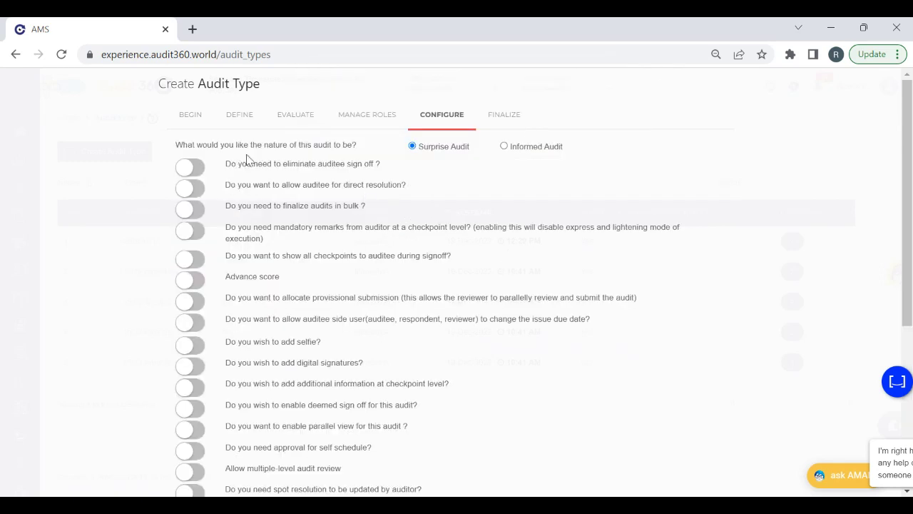
- Turn on elimination of auditee sign-off and choose Admin as the verifier for the audit type
click(198, 168)
drag(908, 128, 890, 306)
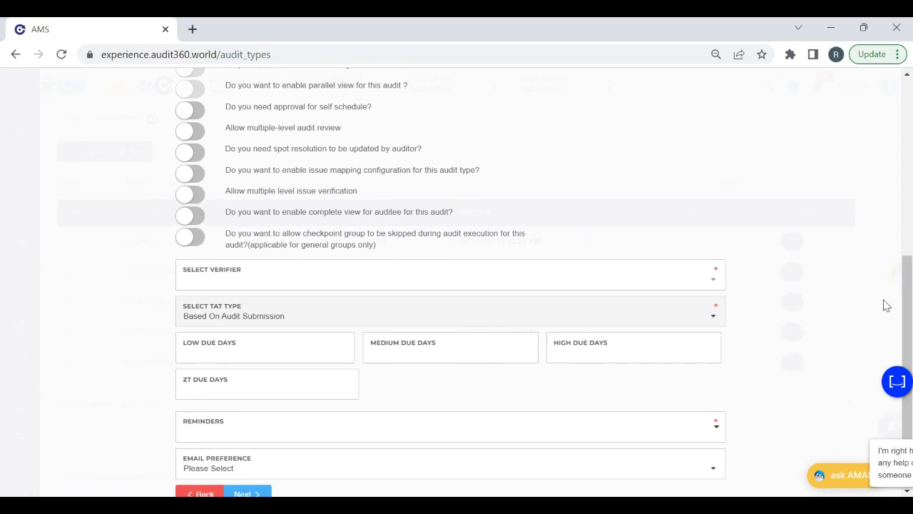
click(298, 277)
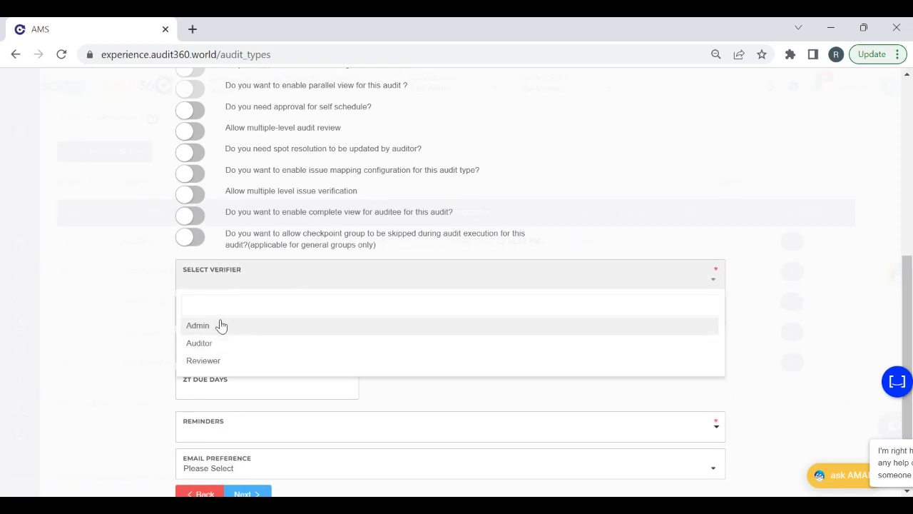
click(221, 325)
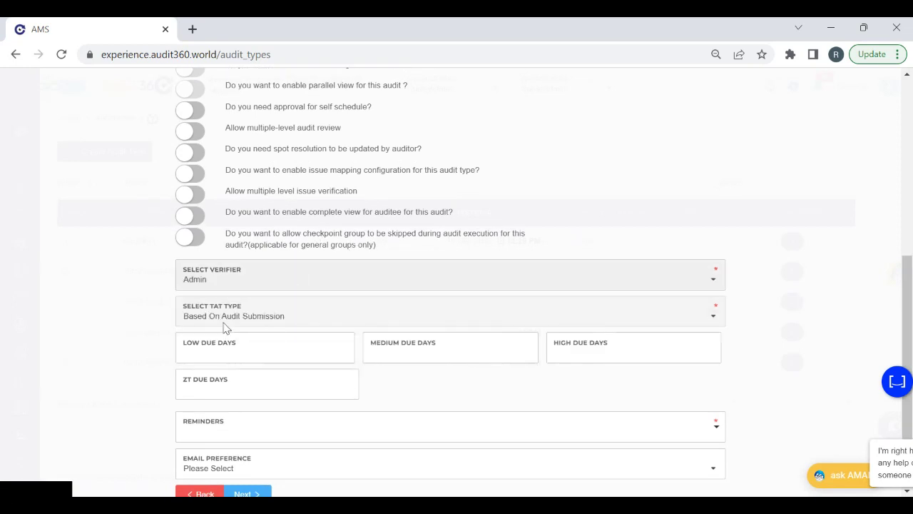
- Set the Low, Medium, High and ZT due days to 10 each
click(221, 353)
text(10)
key(Tab)
text(10)
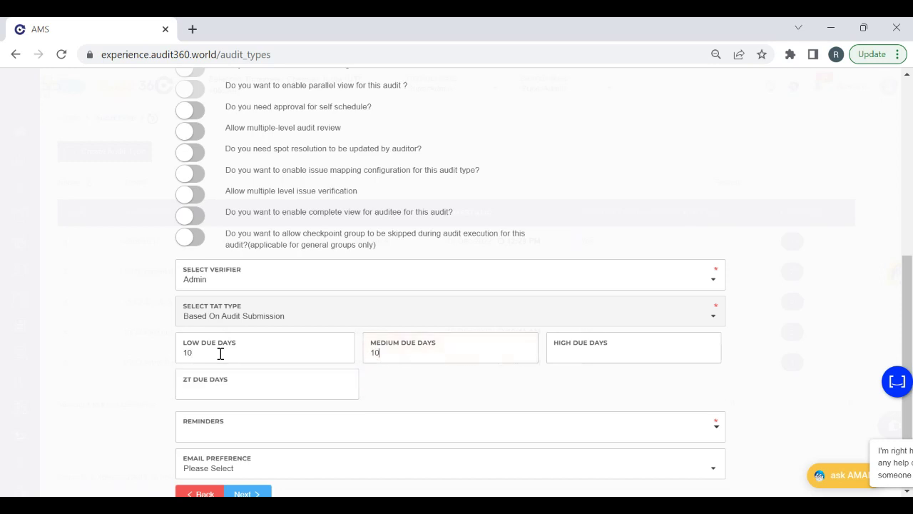
key(Tab)
text(10)
key(Tab)
text(10)
- Fill in the outcome for the 0 to 100% audit rating slab and submit the audit type
click(246, 493)
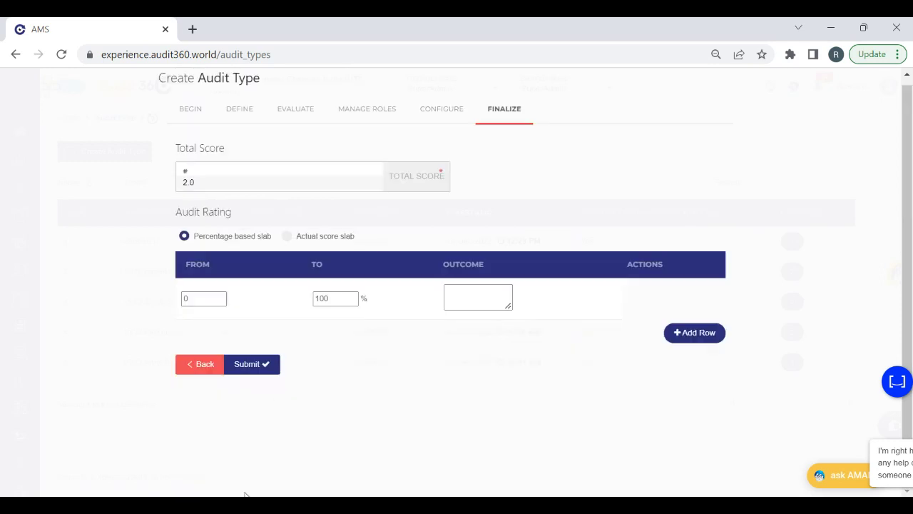
click(487, 295)
click(250, 374)
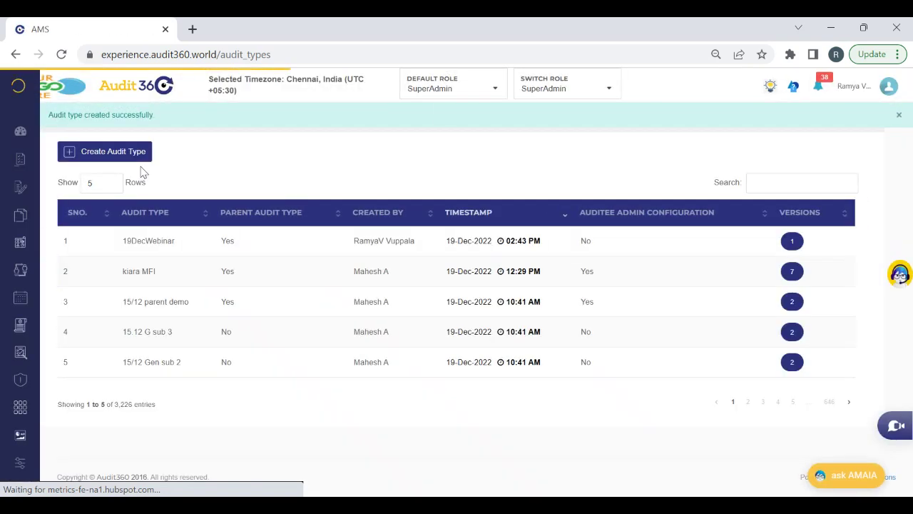
- Open the auditee admin configuration and select the 19DecWebinar audit type
mouse_move(3, 205)
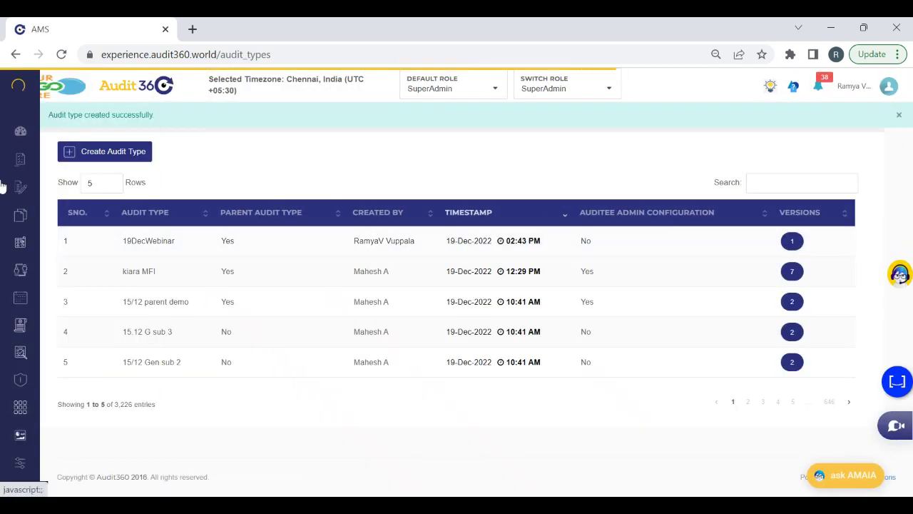
click(23, 187)
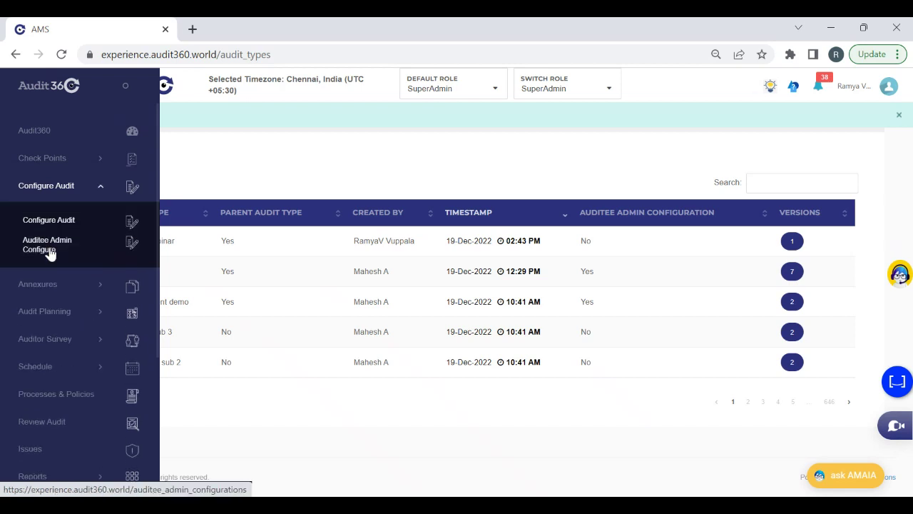
click(48, 250)
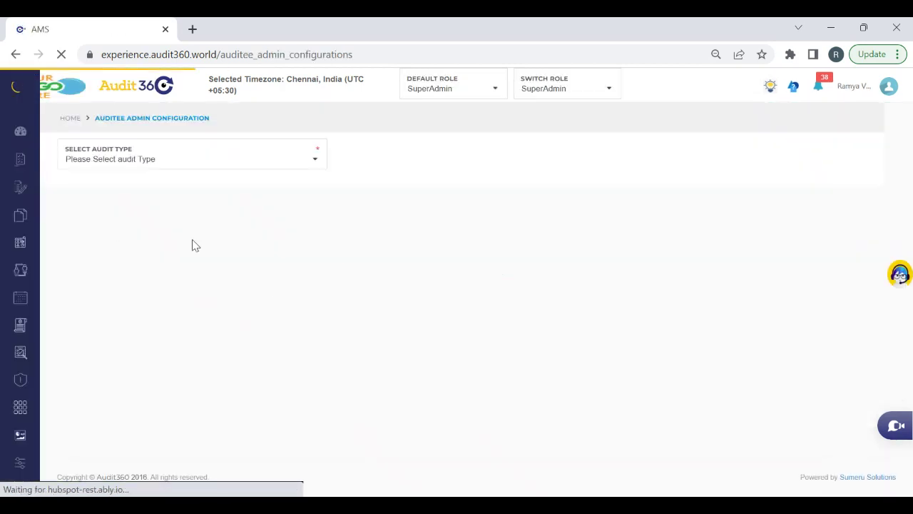
click(173, 168)
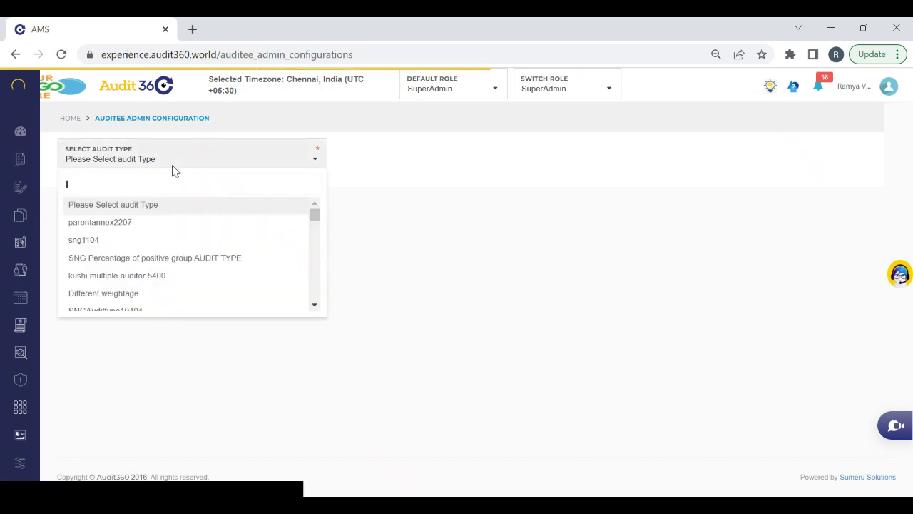
text(19de)
click(120, 205)
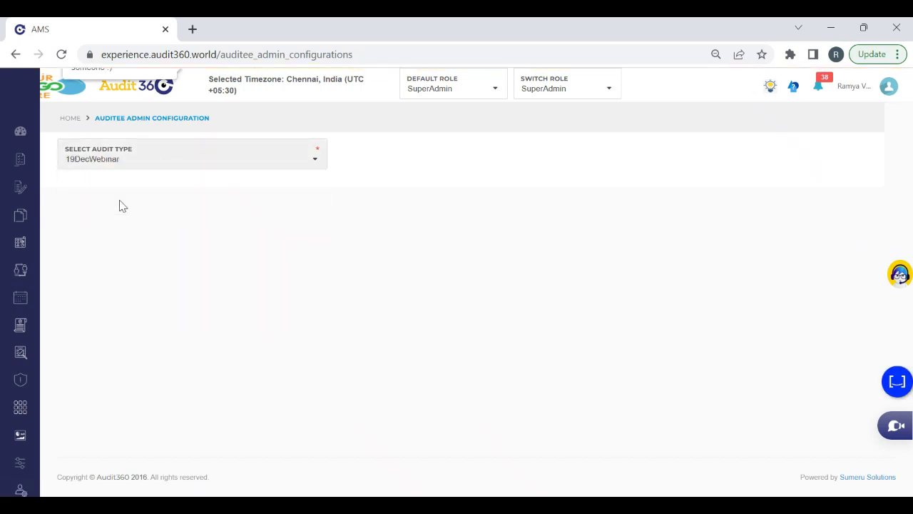
- Set the auditee respondent and auditee reviewer workflows to Not Required and save the configuration
click(583, 195)
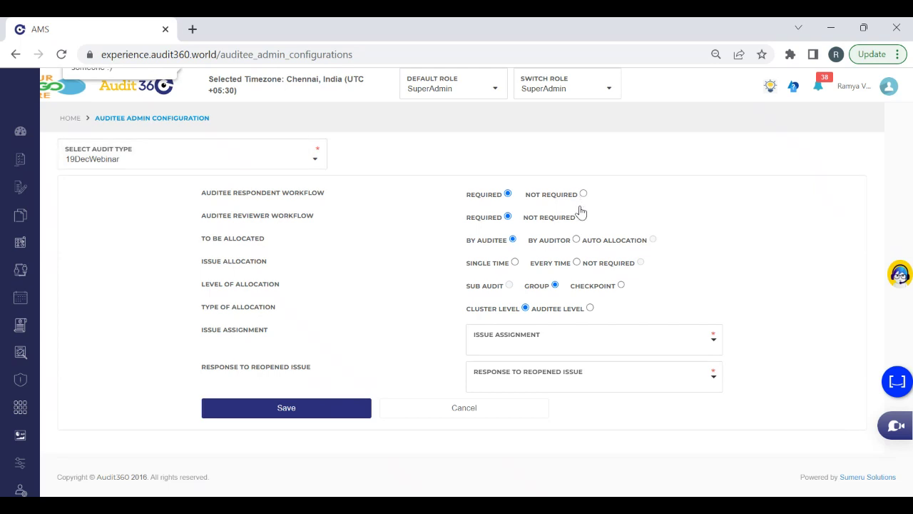
click(581, 218)
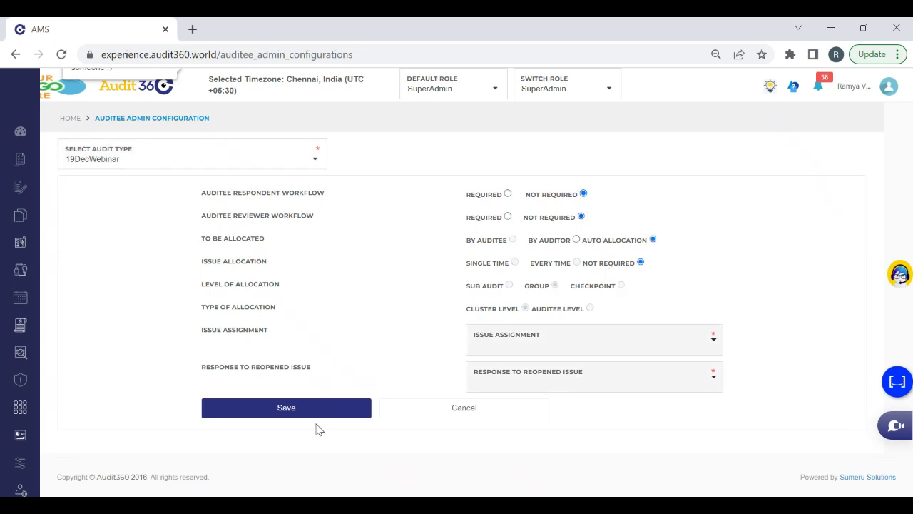
click(301, 410)
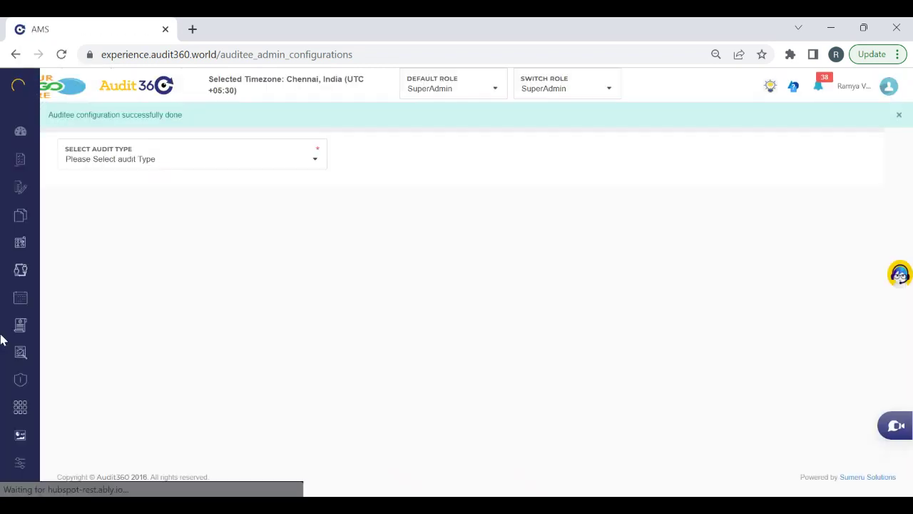
- Start creating a new audit schedule and open its audit type choices
mouse_move(42, 193)
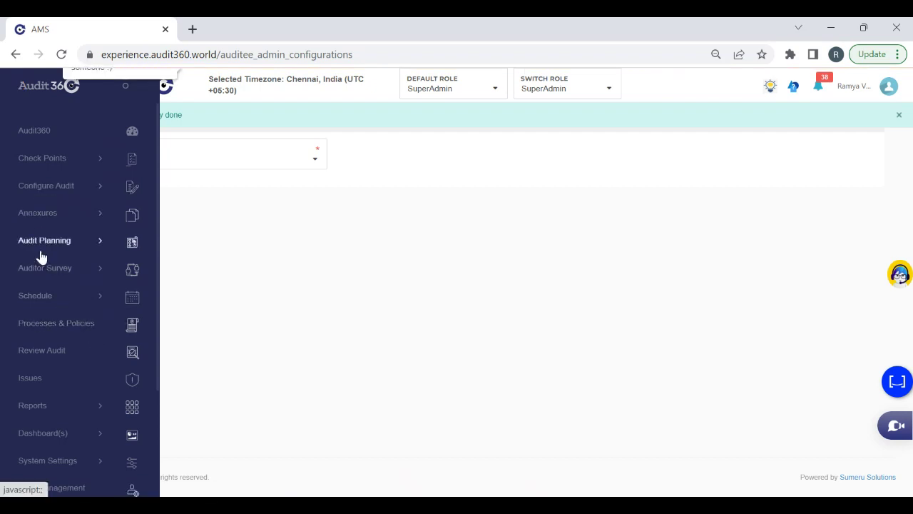
click(40, 294)
click(67, 339)
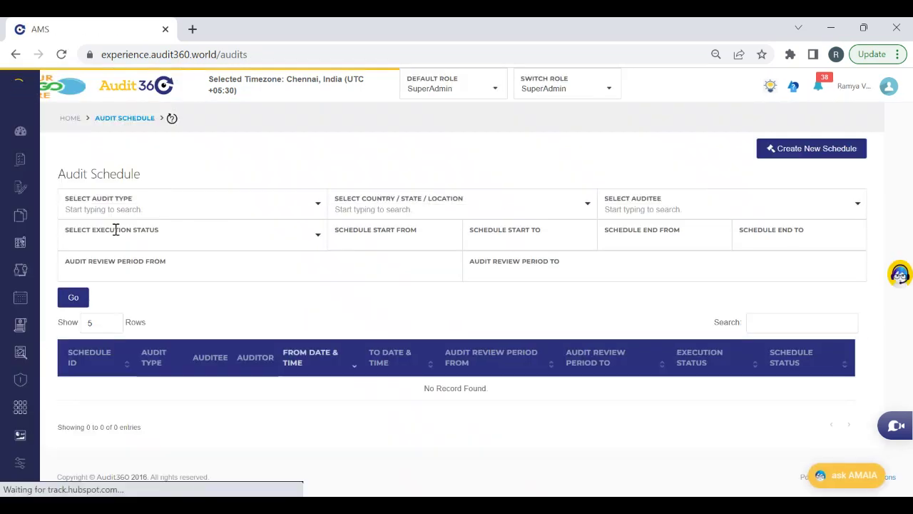
click(766, 157)
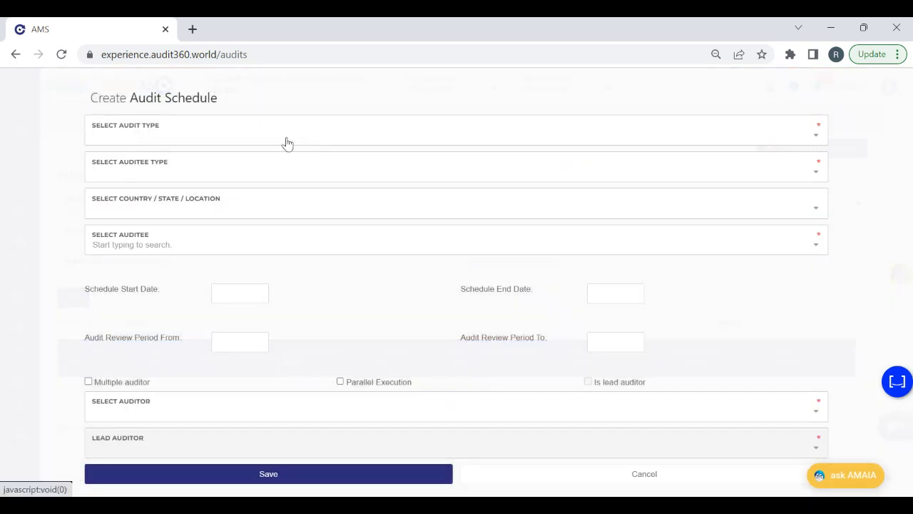
click(214, 141)
text(te)
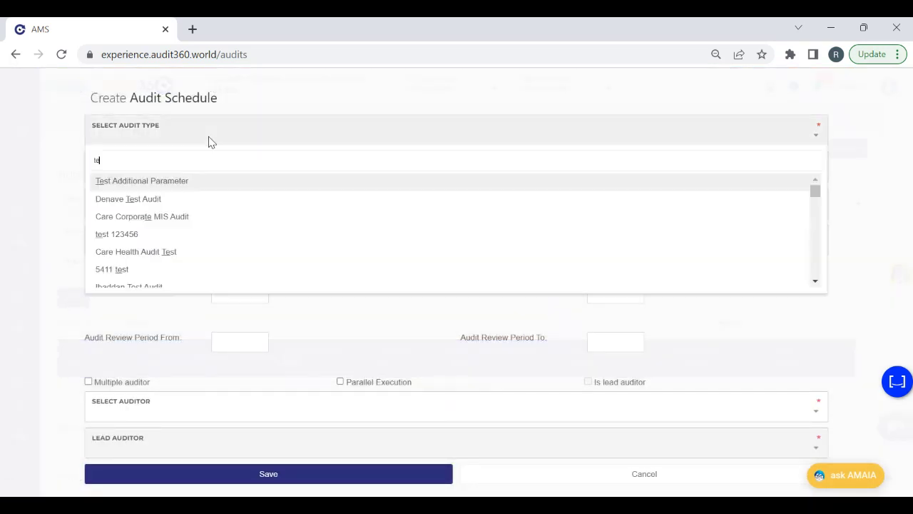
text(s)
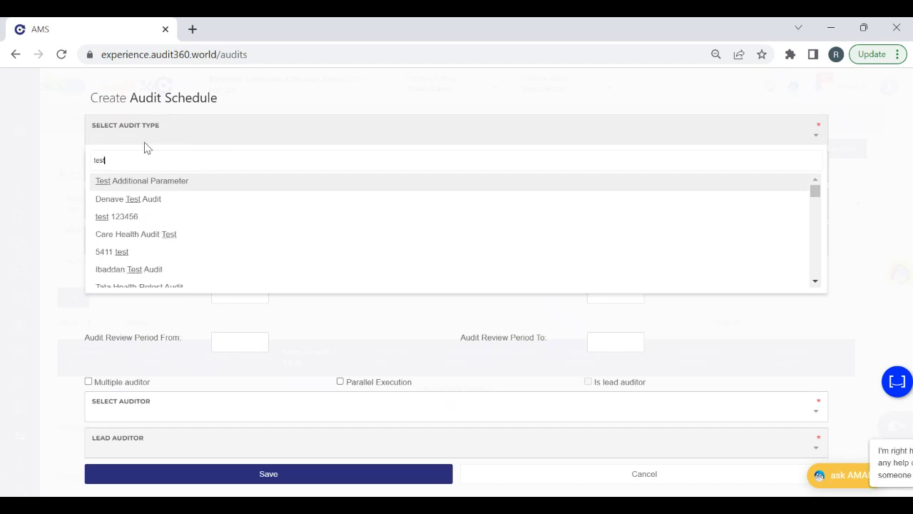
key(BackSpace)
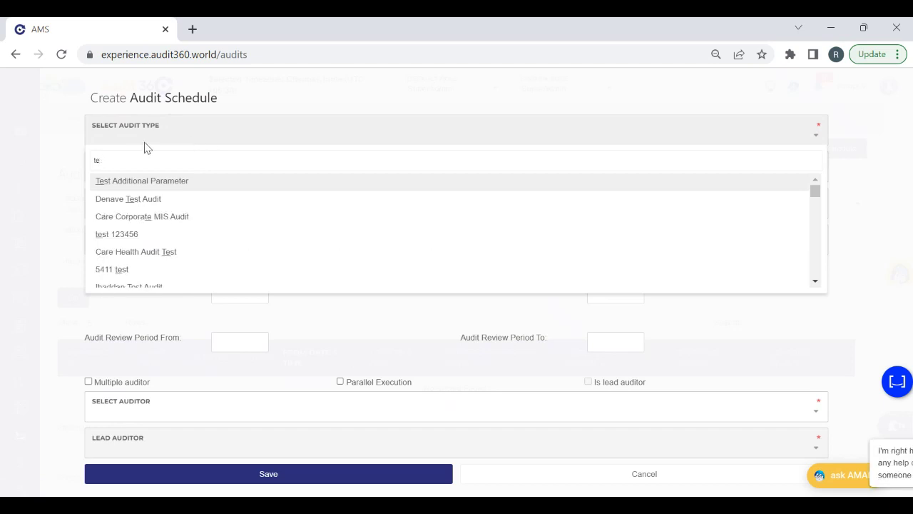
key(BackSpace)
key(BackSpace)
- Set the schedule's audit type to 19DecWebinar and the auditee type to Branch
text(19de)
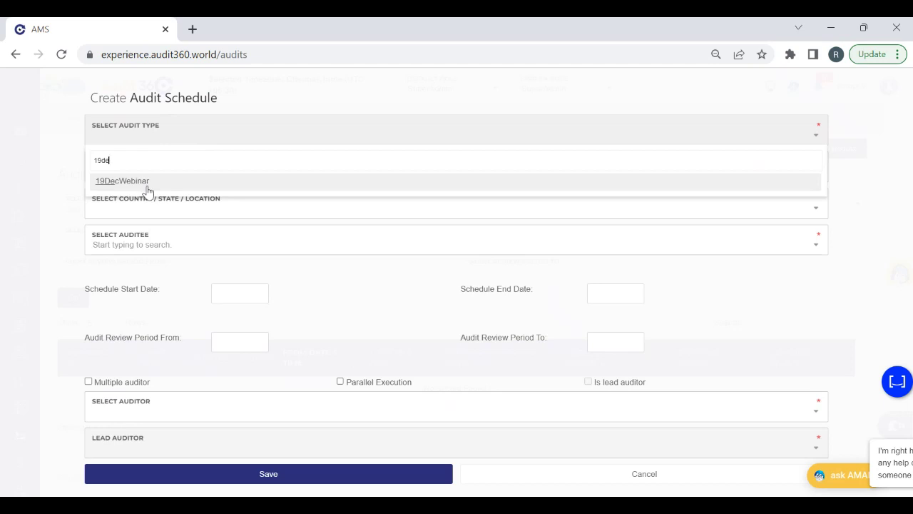
click(148, 192)
click(112, 179)
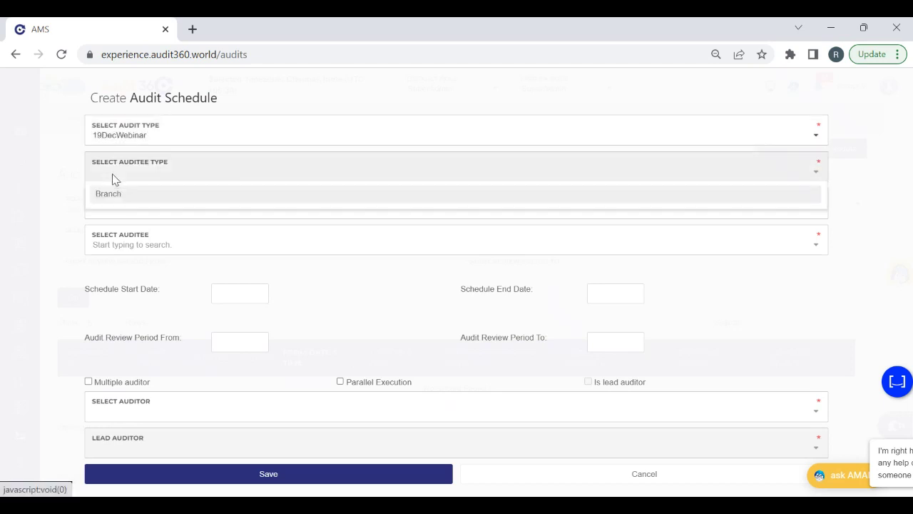
click(126, 203)
- Try to find the auditee by searching for "ever" with Maharastra as the location
click(141, 214)
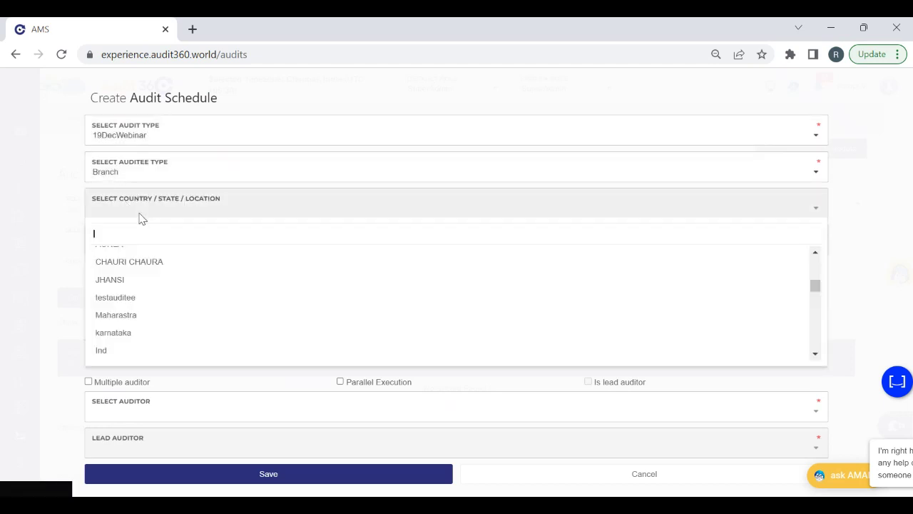
click(141, 322)
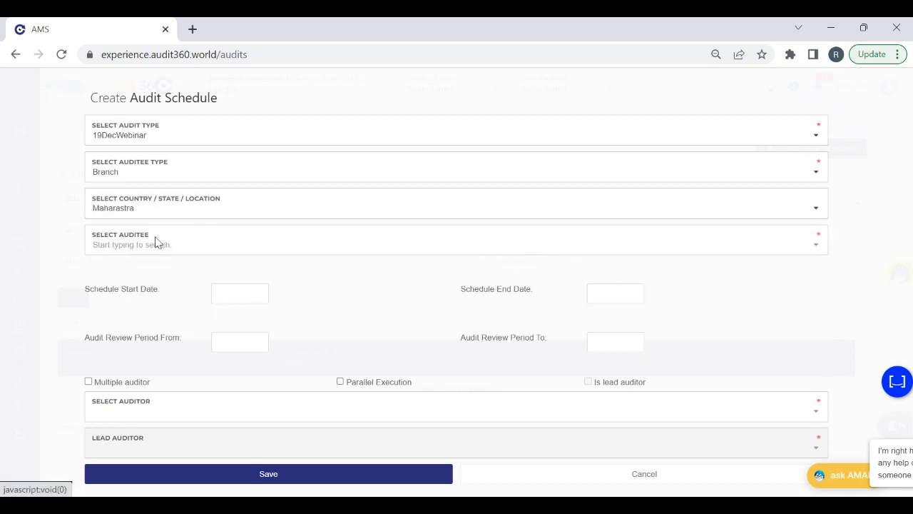
click(158, 250)
text(ever)
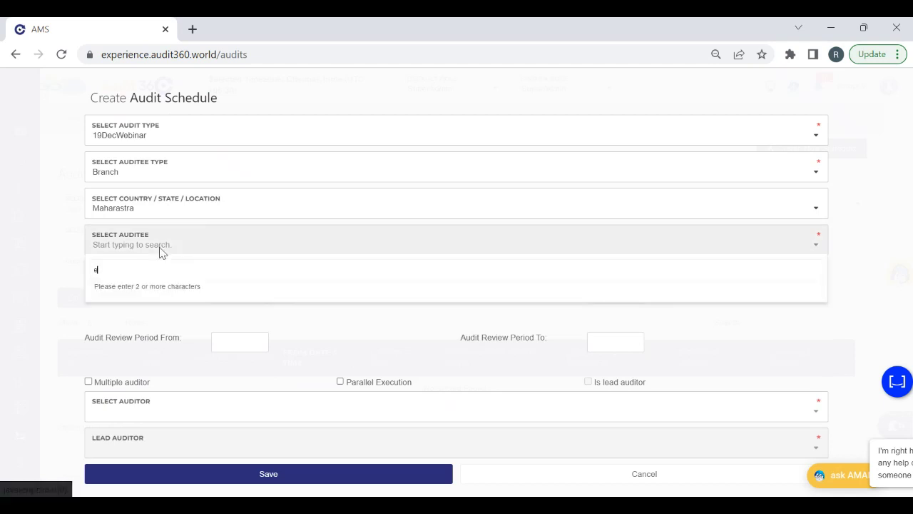
key(BackSpace)
key(BackSpace)
key(BackSpace)
key(BackSpace)
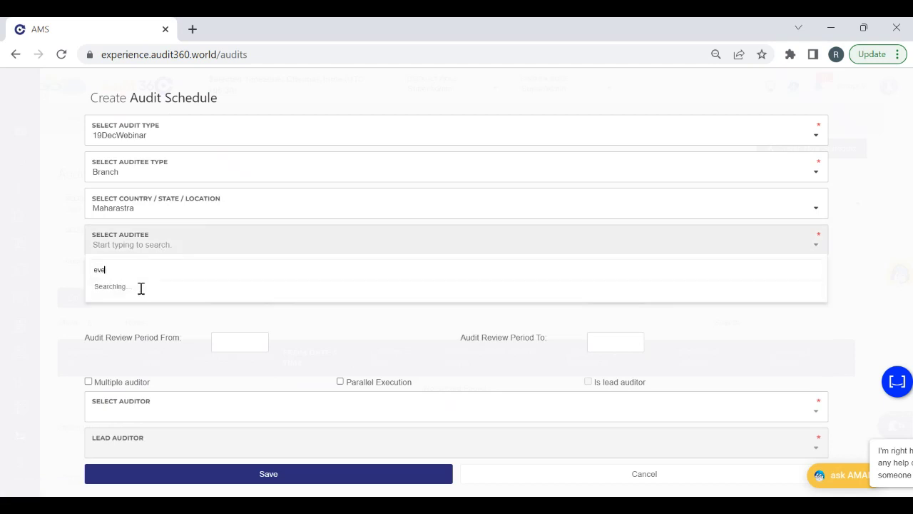
key(Escape)
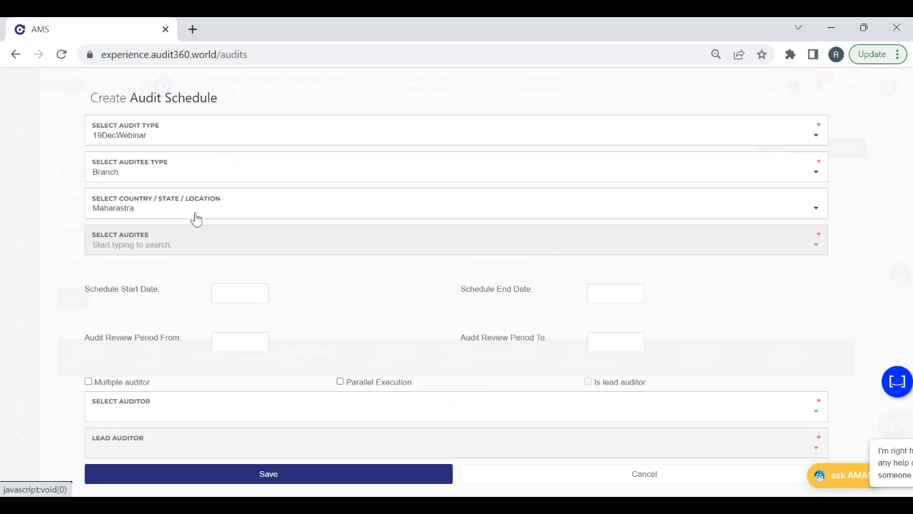
- Set the schedule's location to india and choose Evershine Nagar as the auditee
click(197, 216)
text(in)
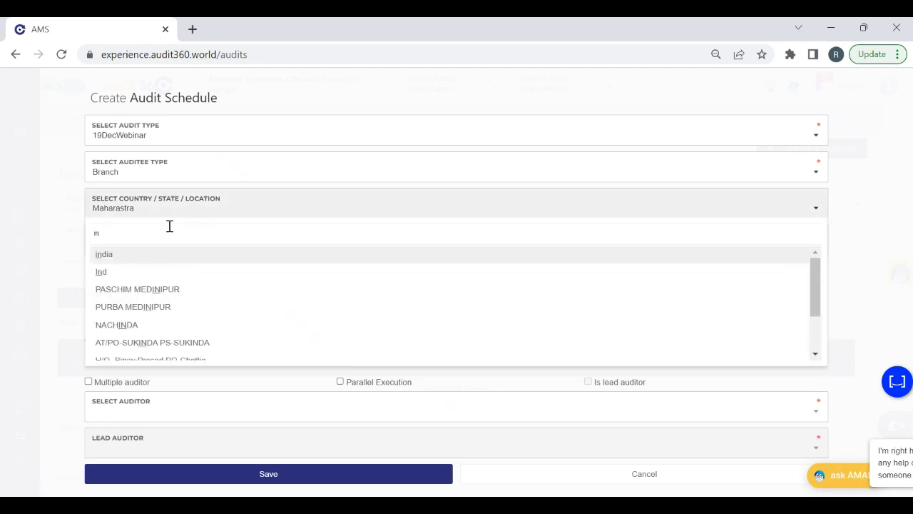
click(157, 256)
click(132, 249)
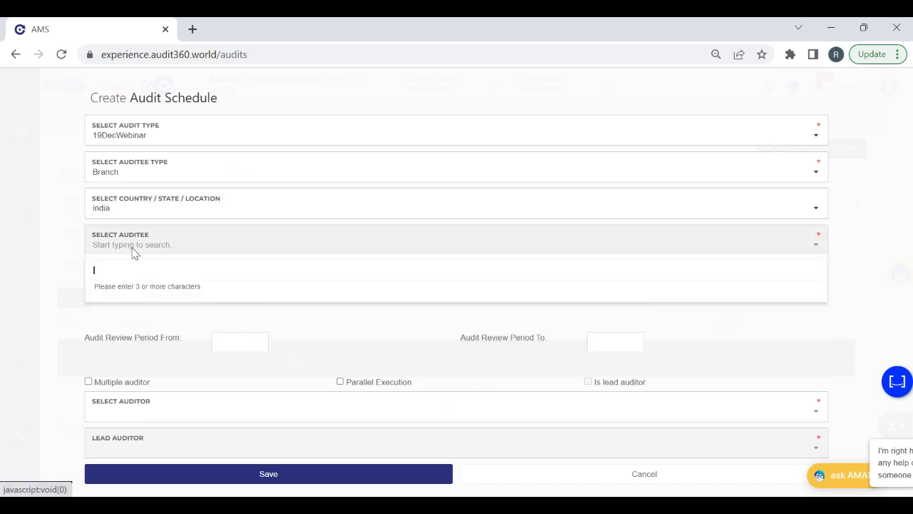
text(ever)
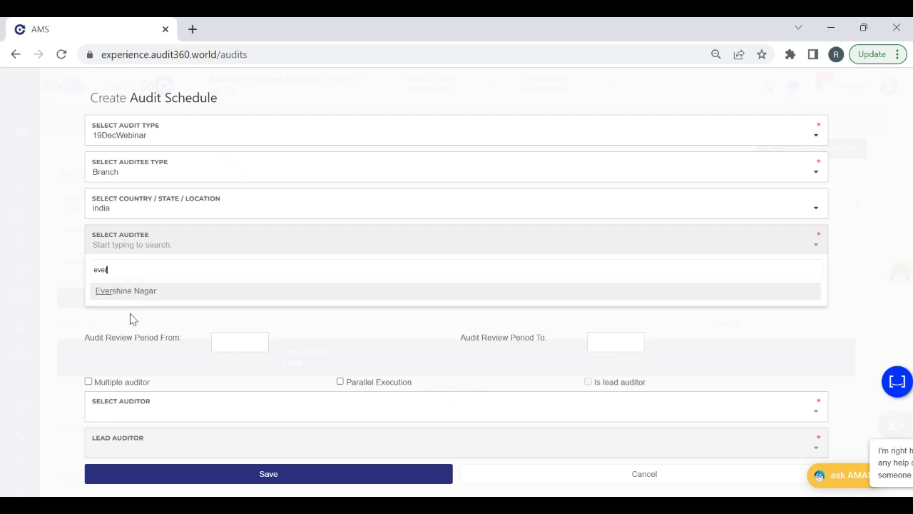
click(118, 297)
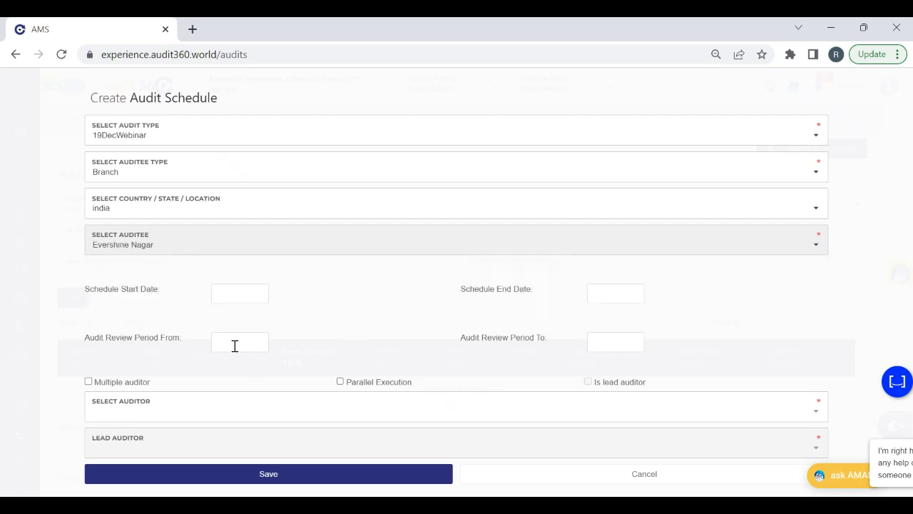
- Set both the schedule start date and the schedule end date to 19/12/2022
click(230, 298)
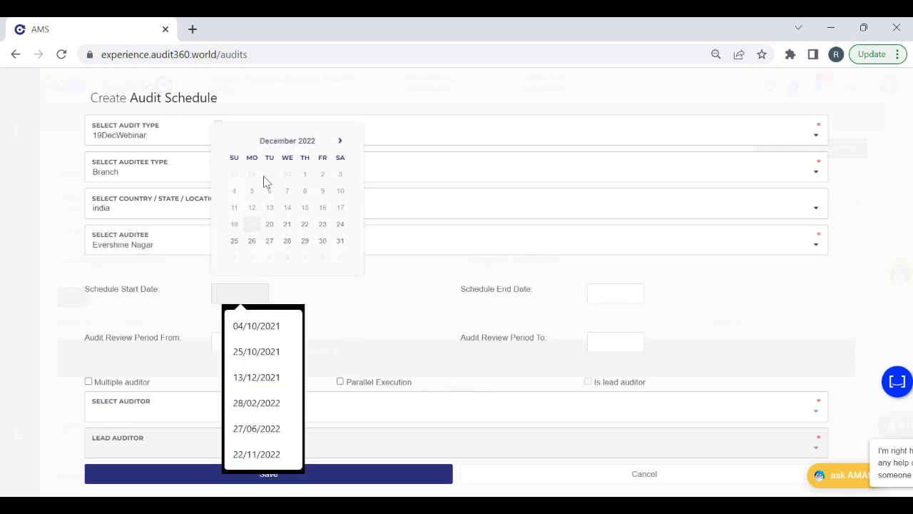
click(252, 226)
click(618, 293)
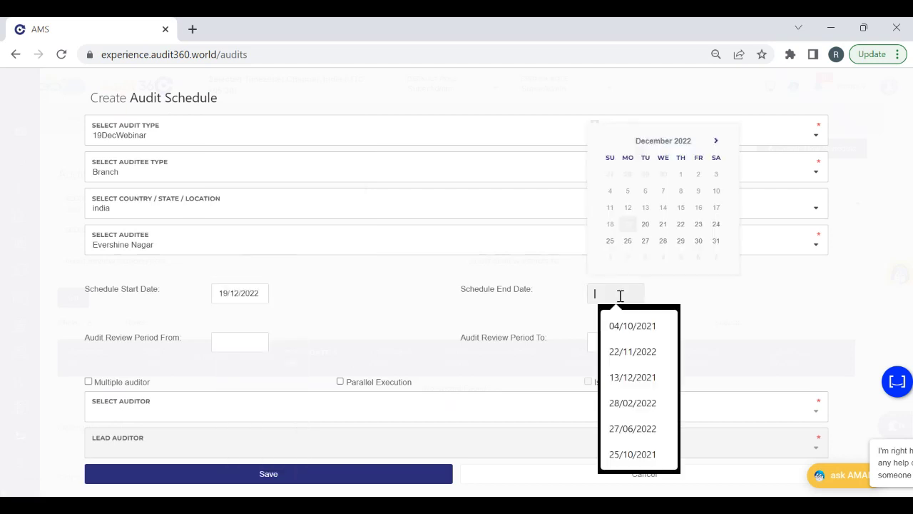
click(628, 227)
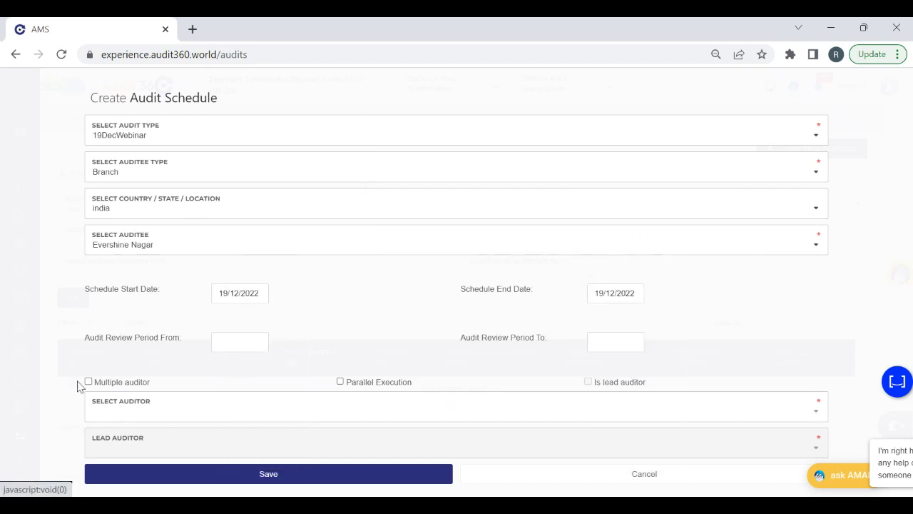
- Assign the auditor by name, searching with "ram" and choosing the first match, and save the audit schedule
click(137, 424)
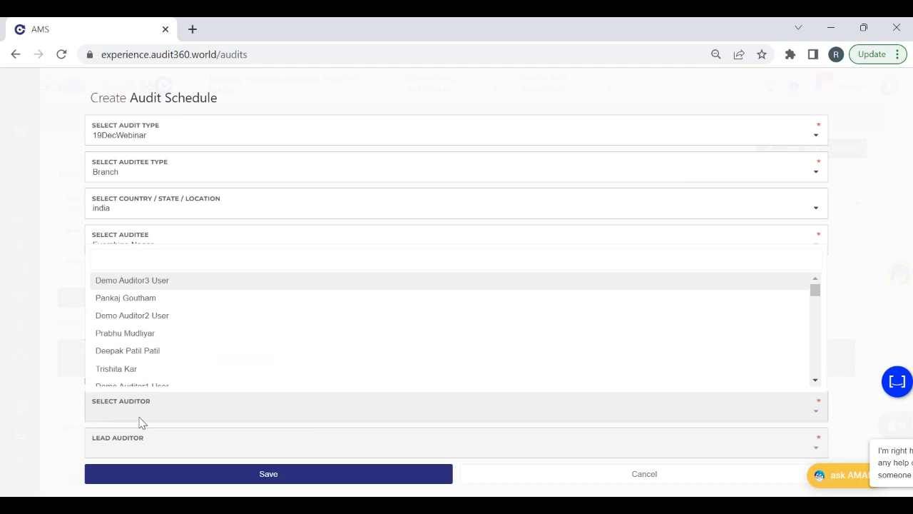
text(ram)
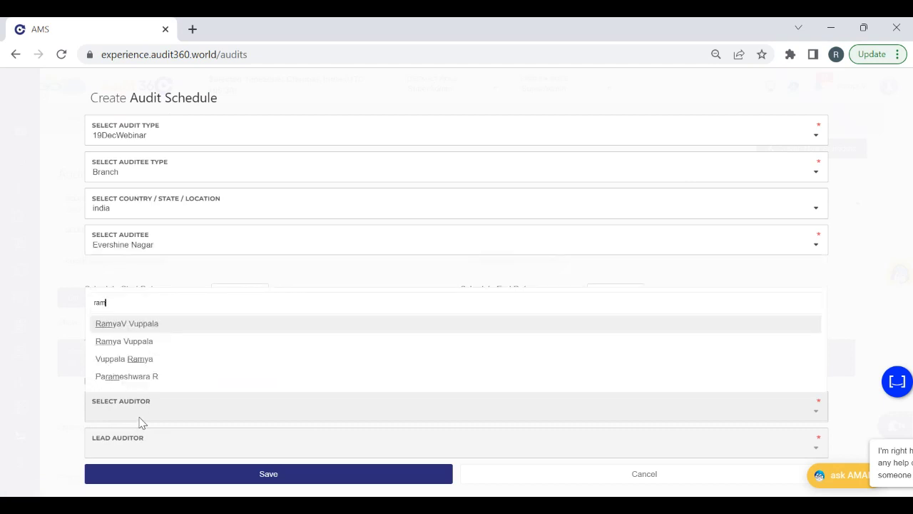
click(179, 325)
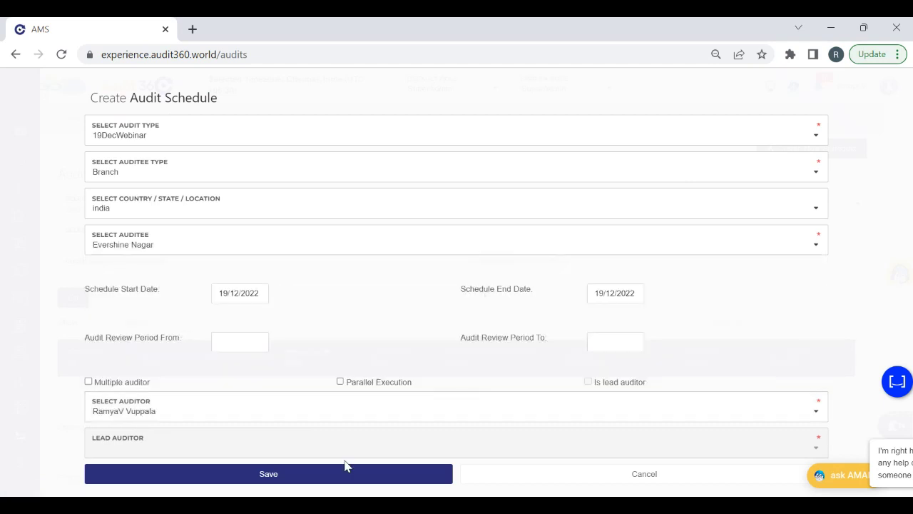
click(311, 479)
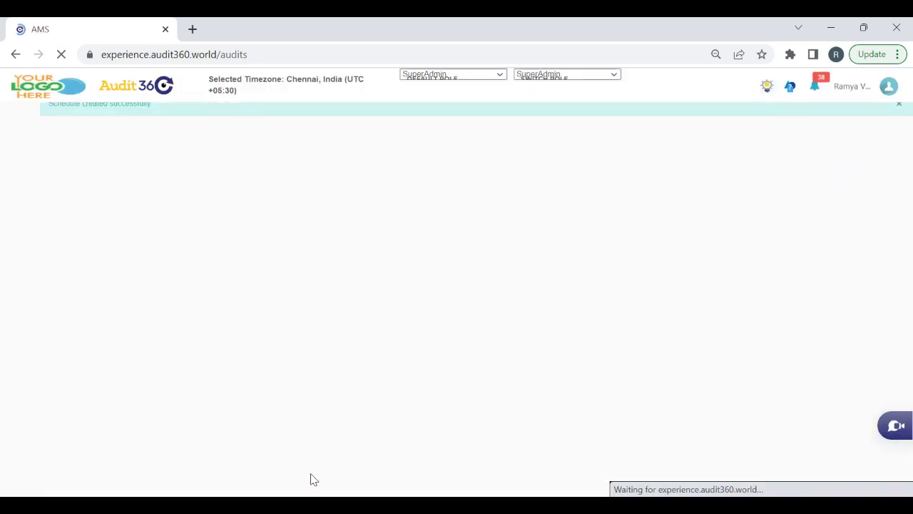
- Switch the role to Auditor and accept the upcoming 19DecWebinar audit for Evershine Nagar
click(535, 93)
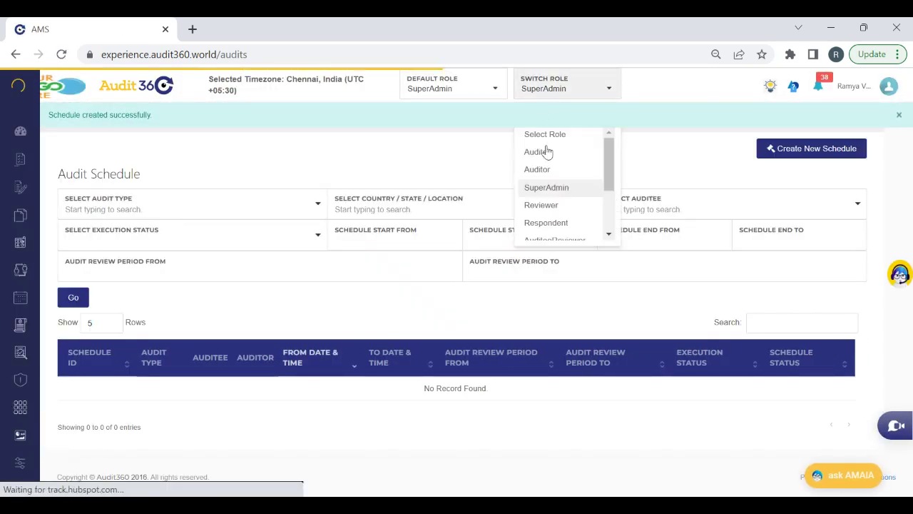
click(538, 169)
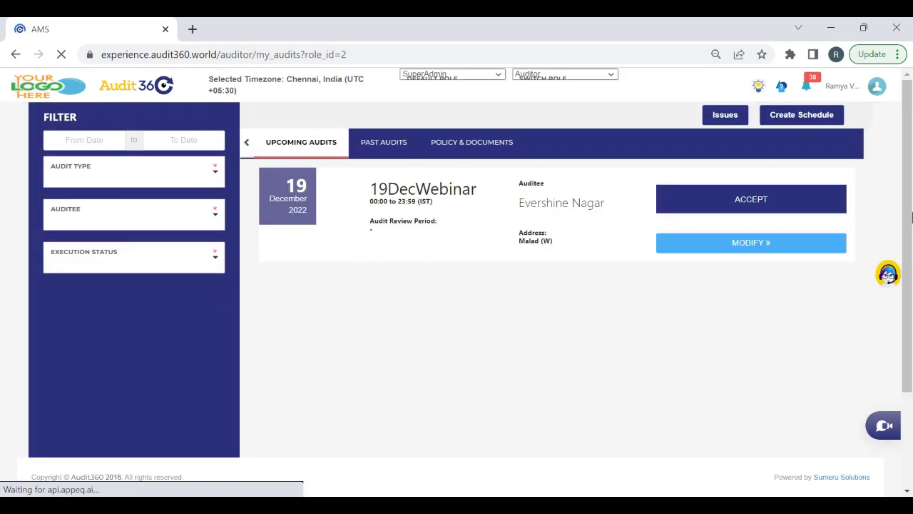
click(723, 198)
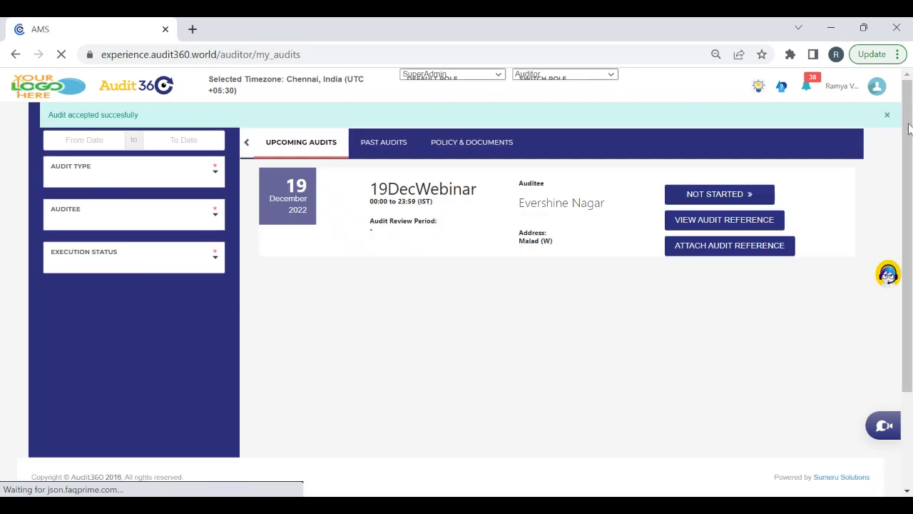
- Start the 19DecWebinar audit with Normal execution, answer Checkpoint 1 as No with disposition Test1, and try to proceed without digital evidence
click(717, 197)
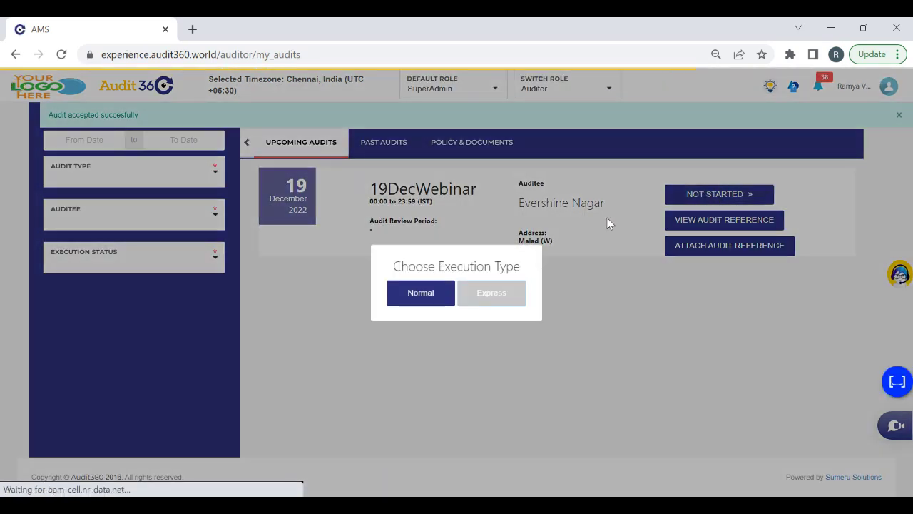
click(420, 304)
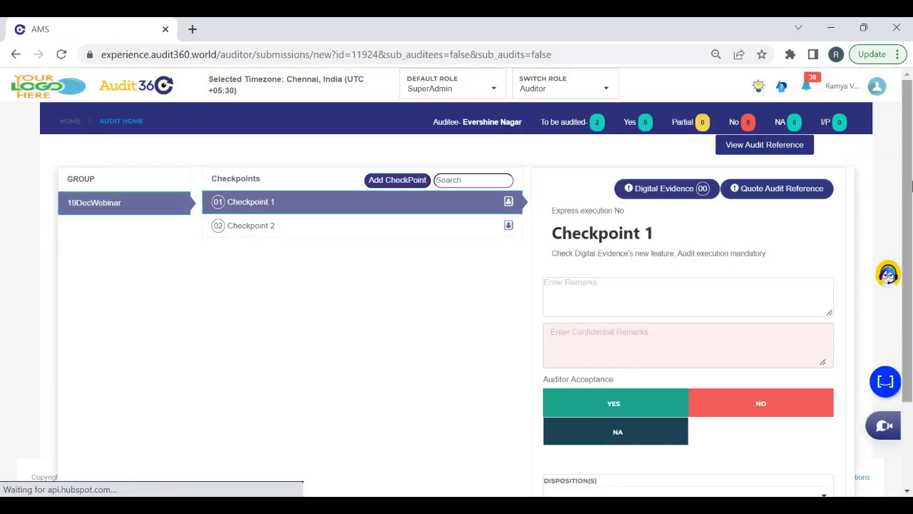
scroll(912, 234, down, 2)
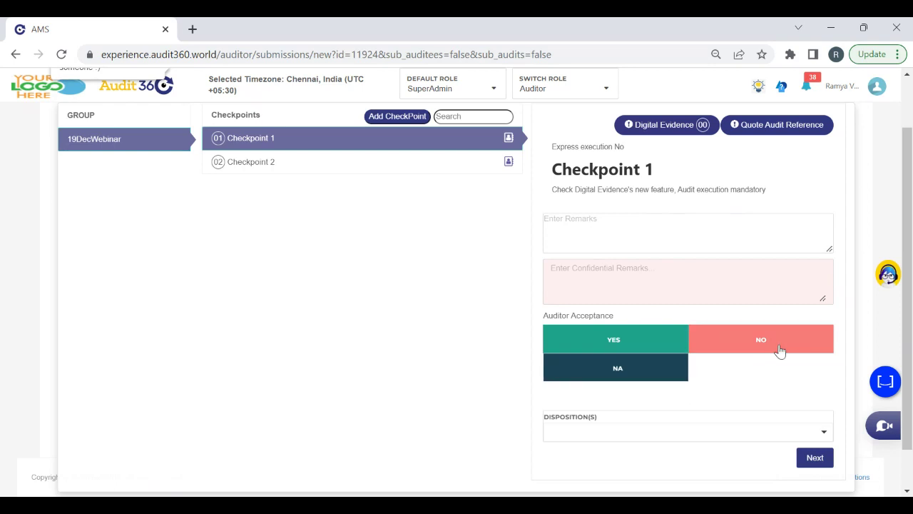
click(742, 349)
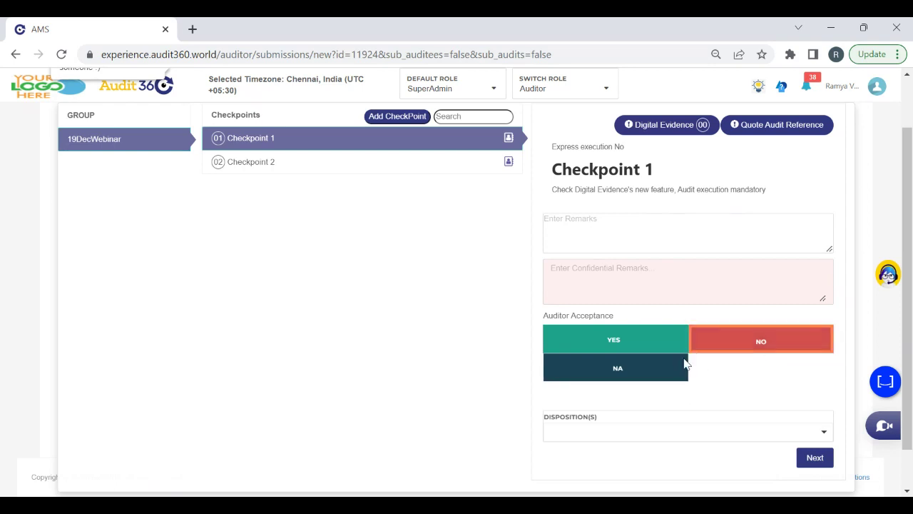
click(631, 433)
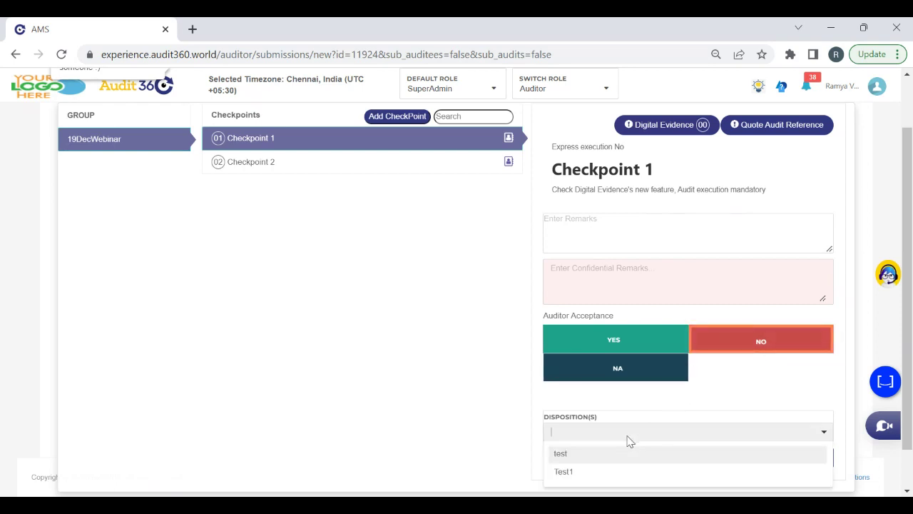
click(584, 474)
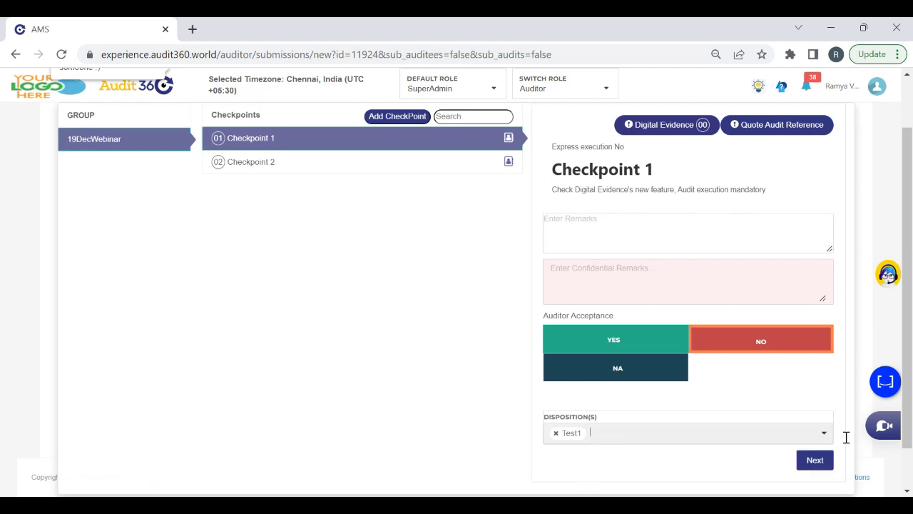
click(820, 464)
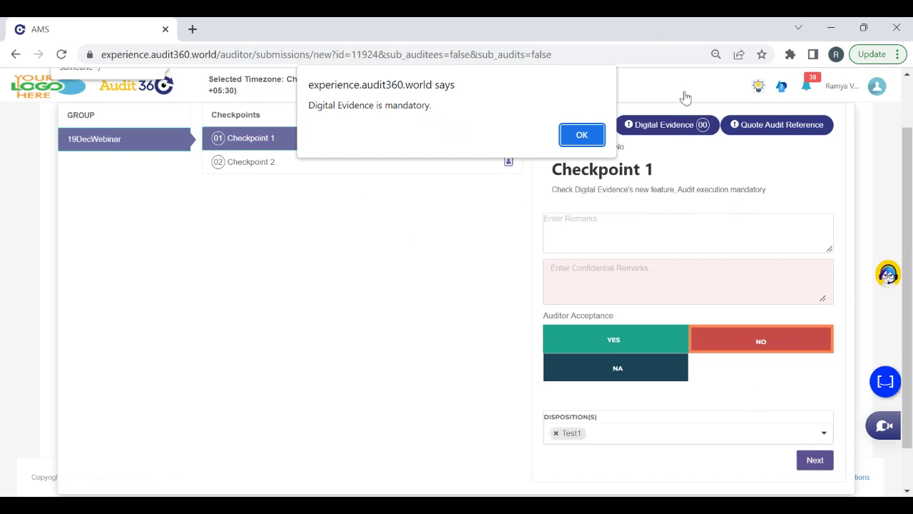
click(580, 139)
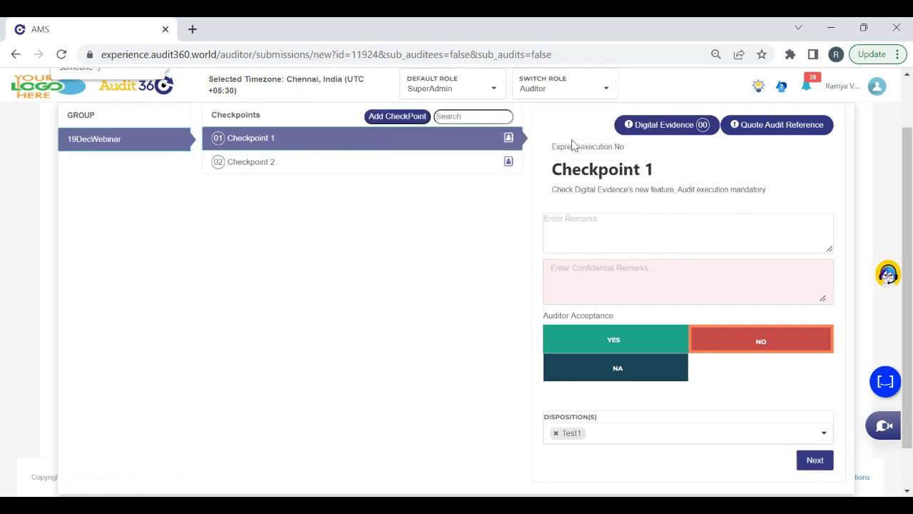
- Attach the file Ticket Priority List (24) as digital evidence for Checkpoint 1 and continue to the next checkpoint
click(669, 126)
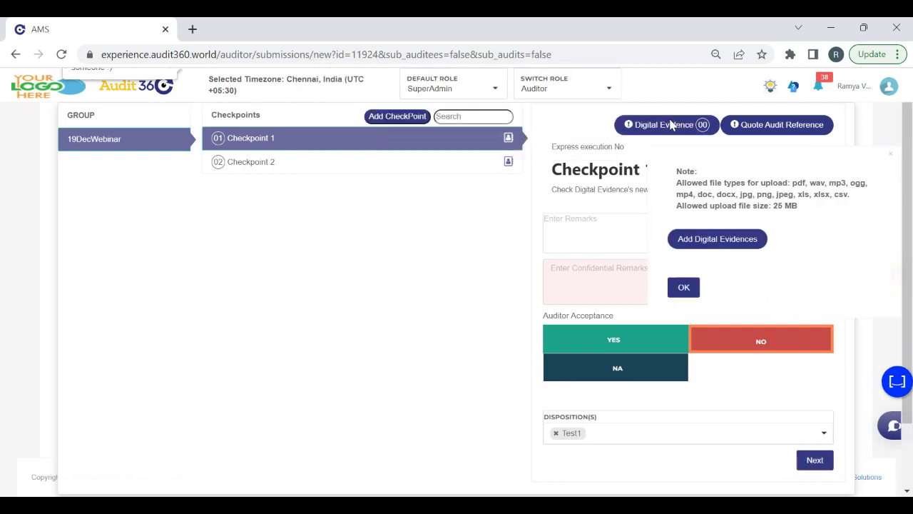
click(735, 245)
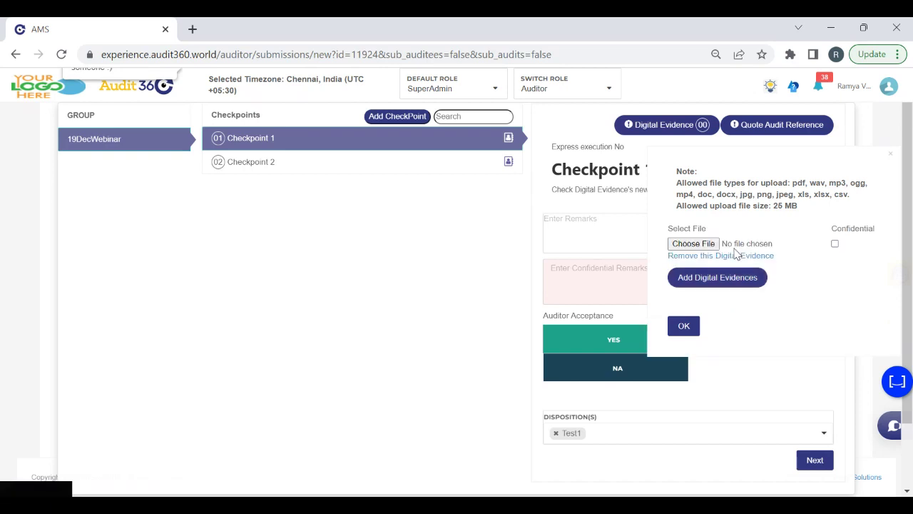
click(694, 243)
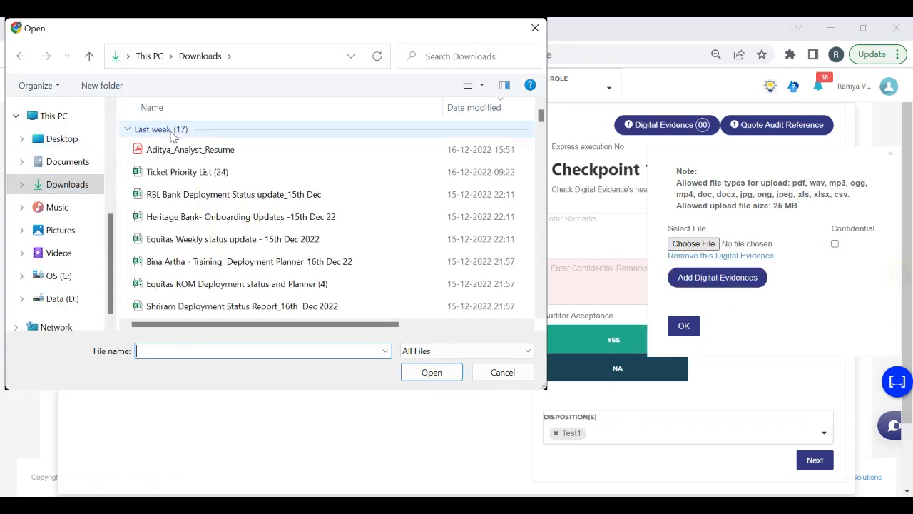
click(171, 172)
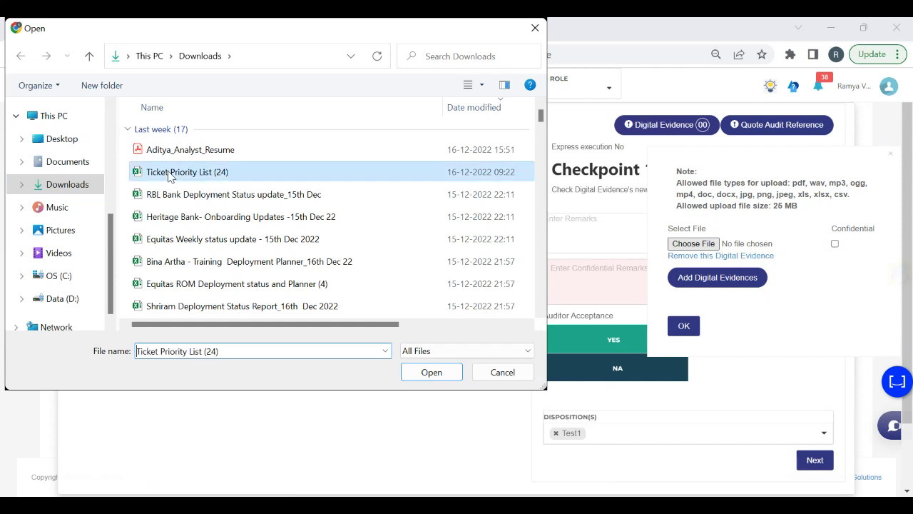
click(425, 374)
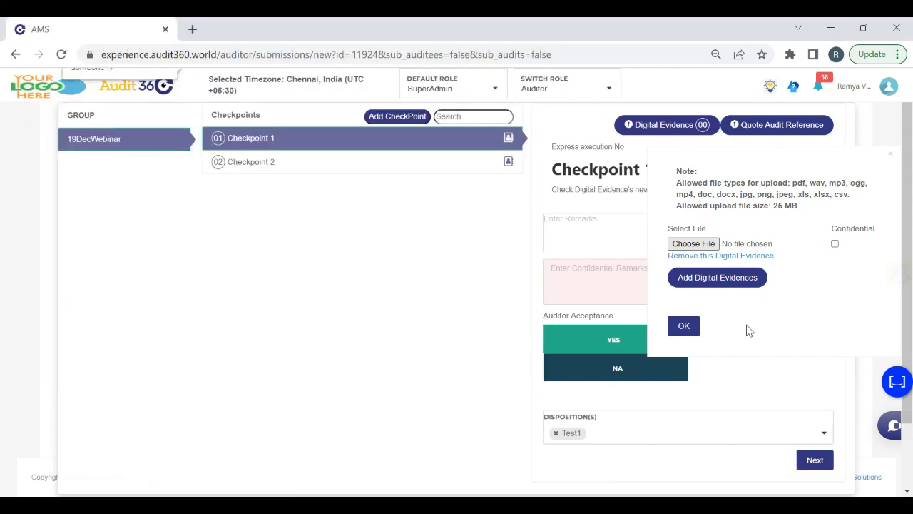
click(687, 328)
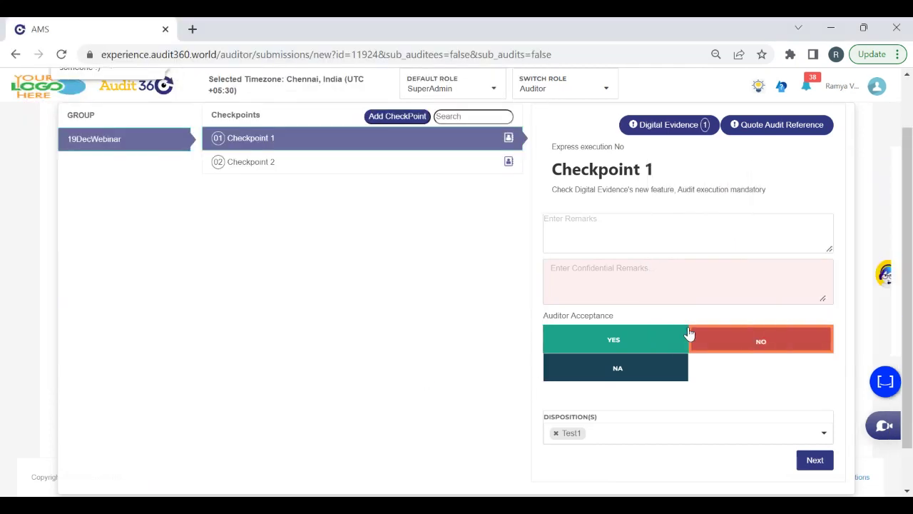
click(813, 461)
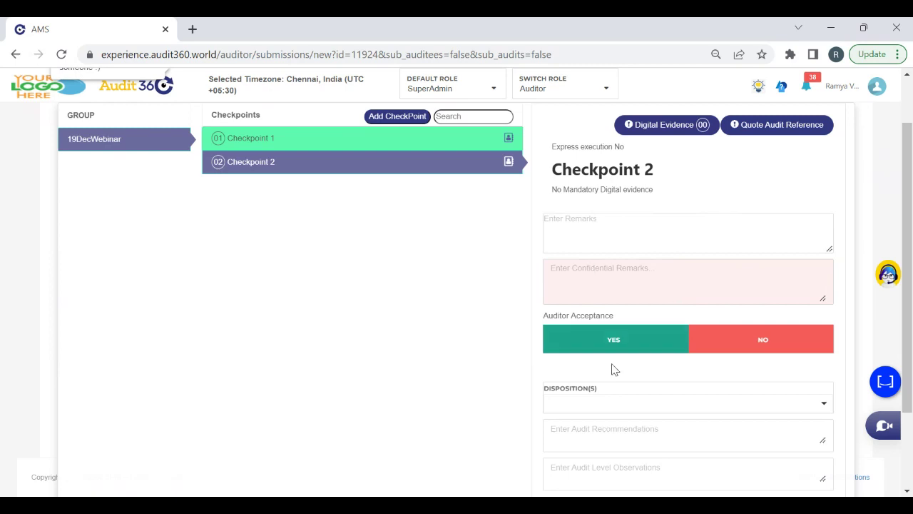
- Answer Checkpoint 2 as Yes without a disposition or digital evidence and finish the audit
click(630, 345)
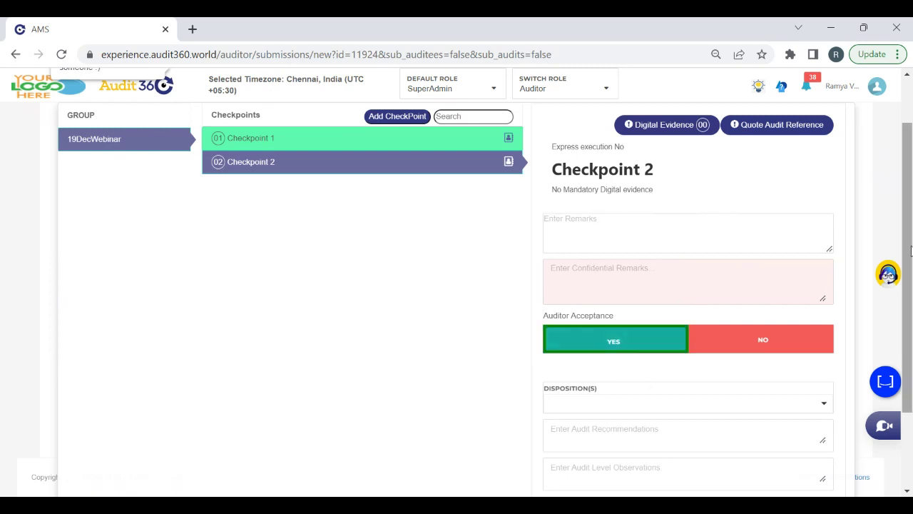
drag(910, 250, 891, 301)
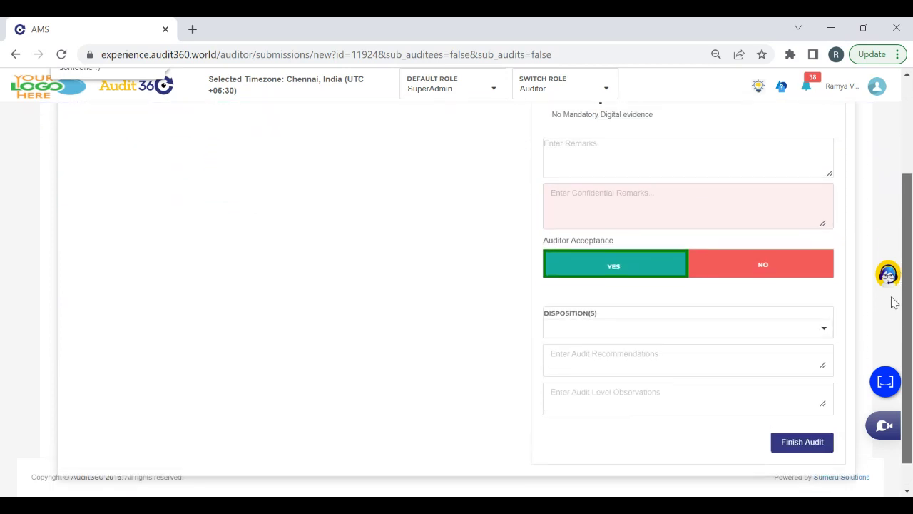
click(569, 327)
click(421, 312)
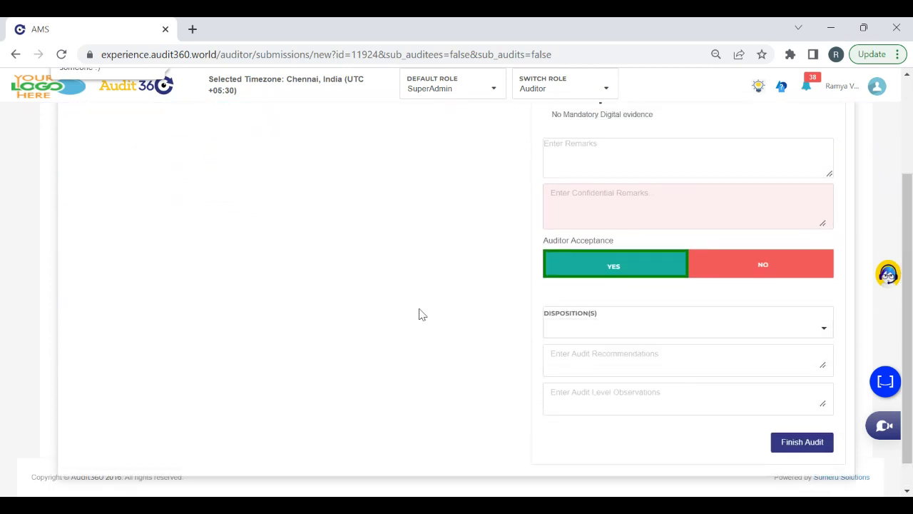
click(820, 441)
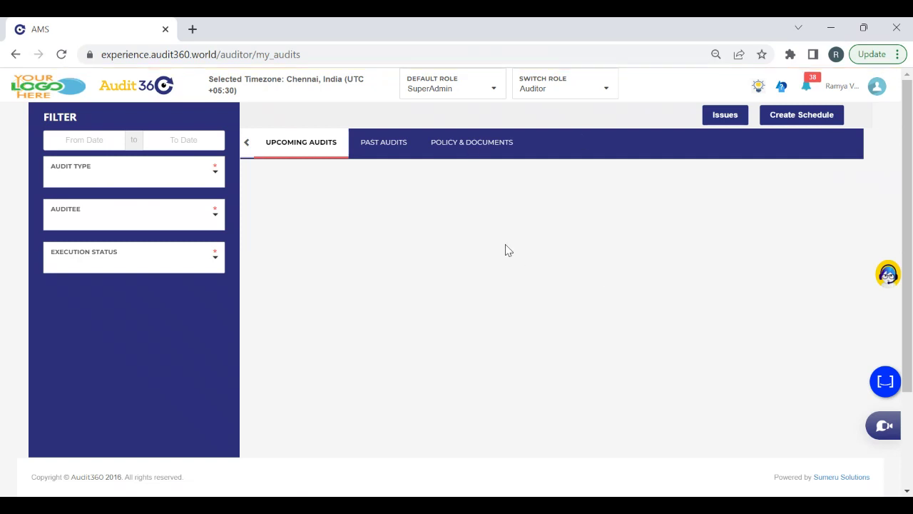
- Switch the role to SuperAdmin and review the settings of Checkpoint 1 and Checkpoint 2 in the 19DecWebinar group
click(544, 92)
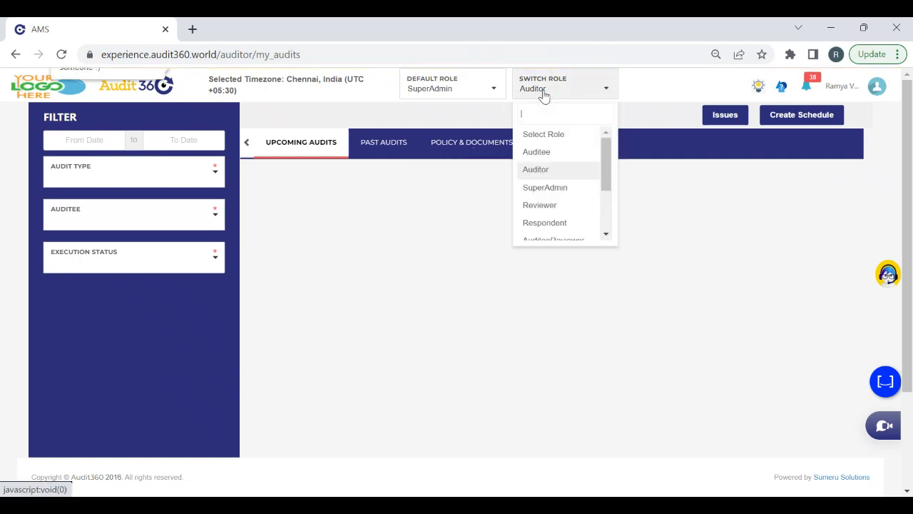
click(546, 187)
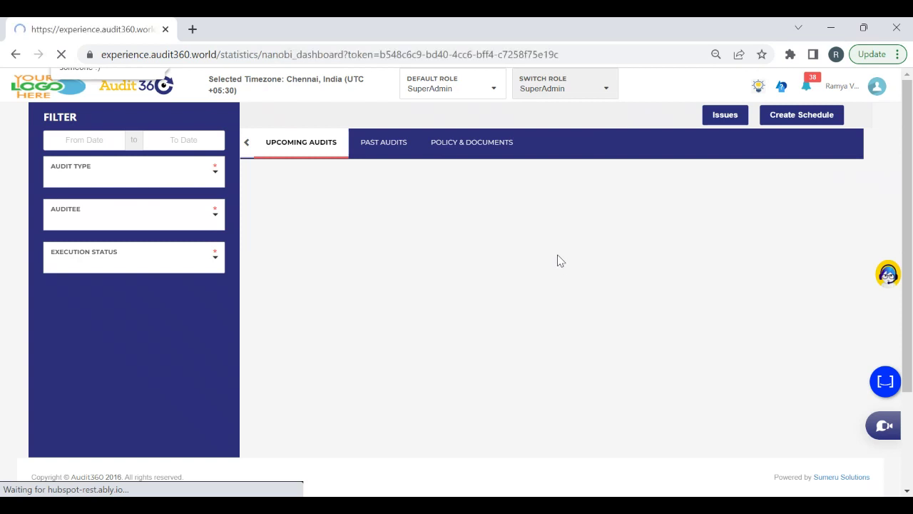
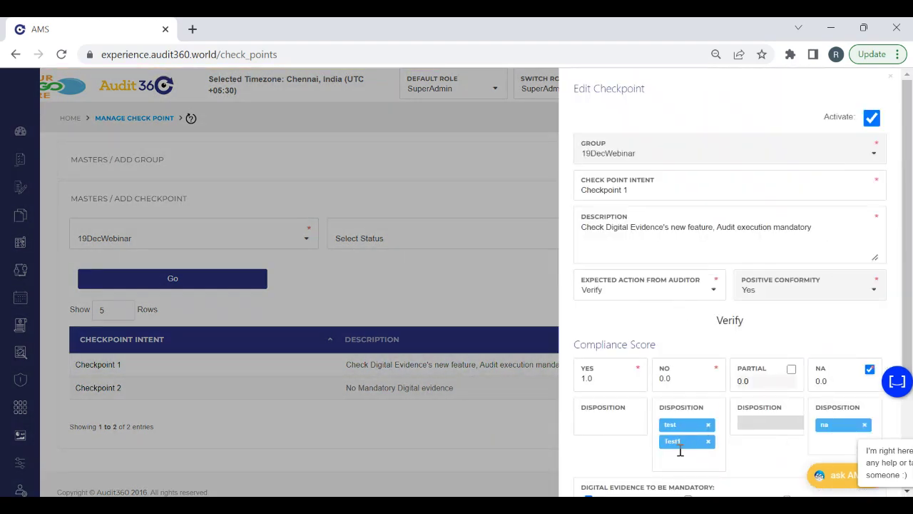
click(891, 75)
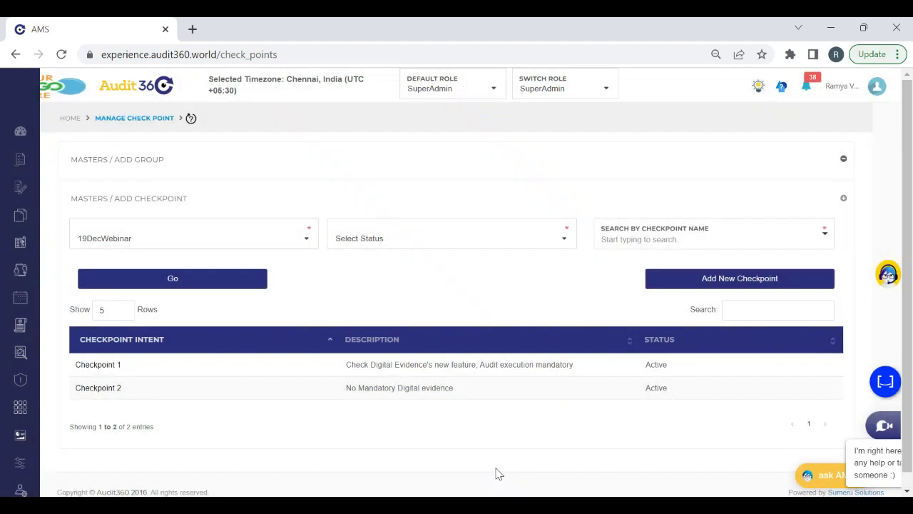
click(414, 389)
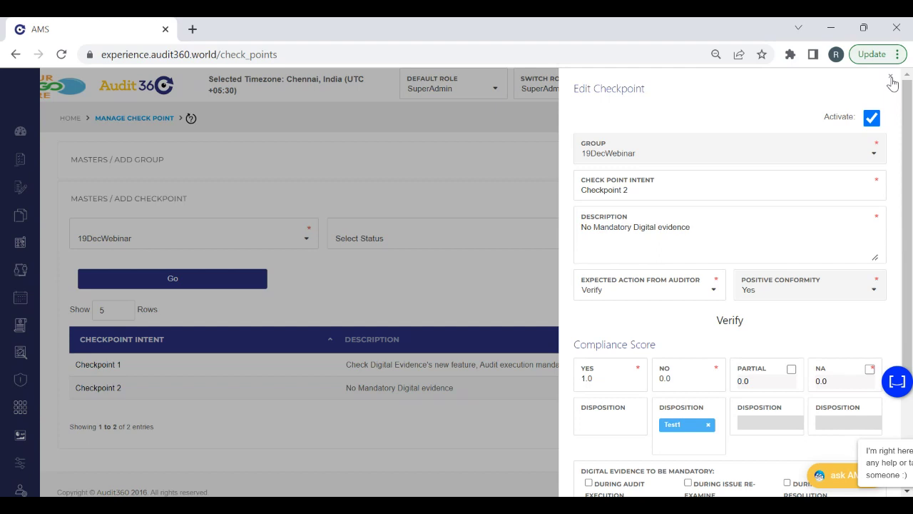
click(890, 78)
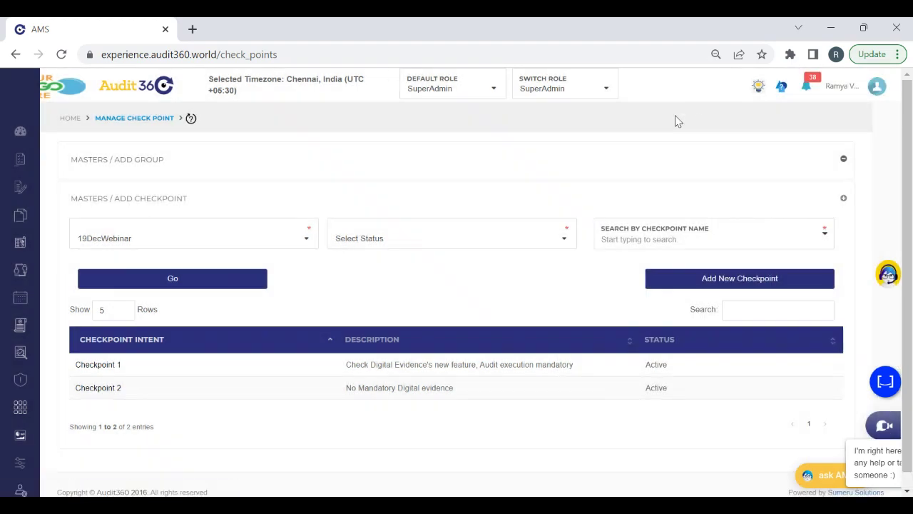
- Switch the role to Auditor and start a new audit schedule with the audit type 19DecWebinar
click(564, 91)
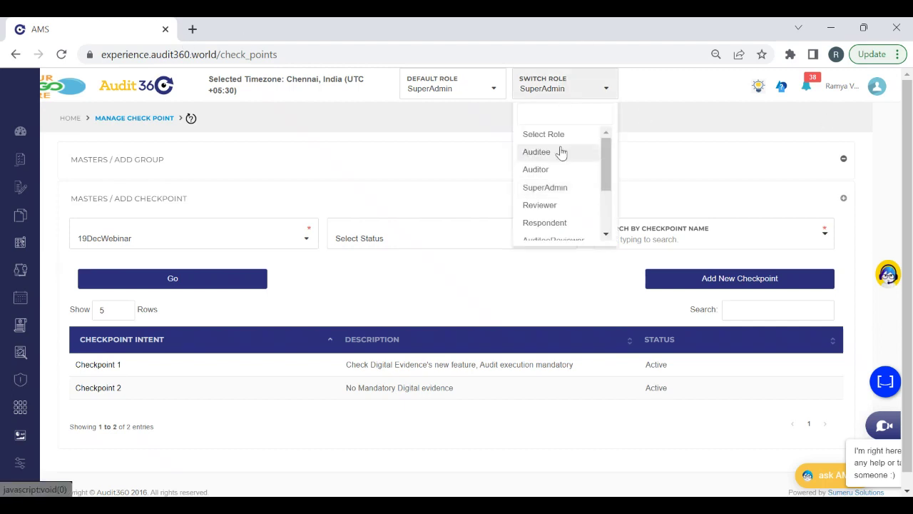
click(557, 169)
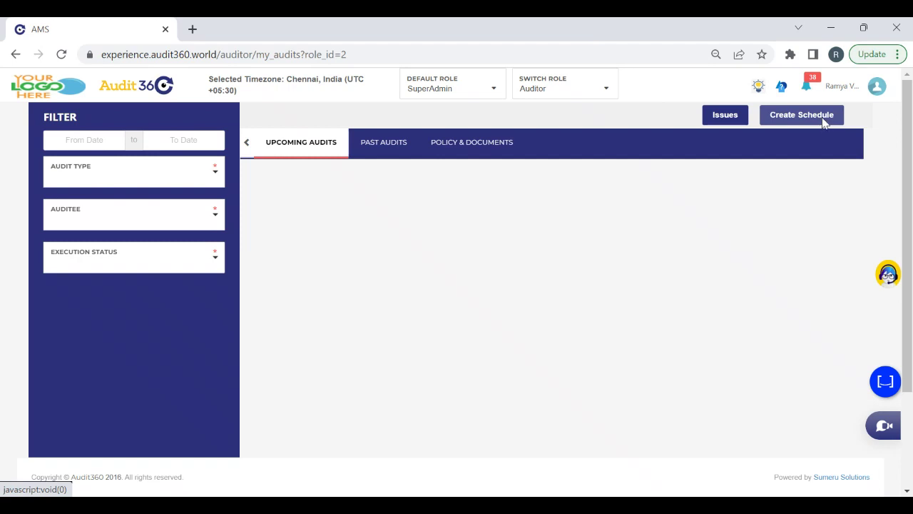
click(802, 115)
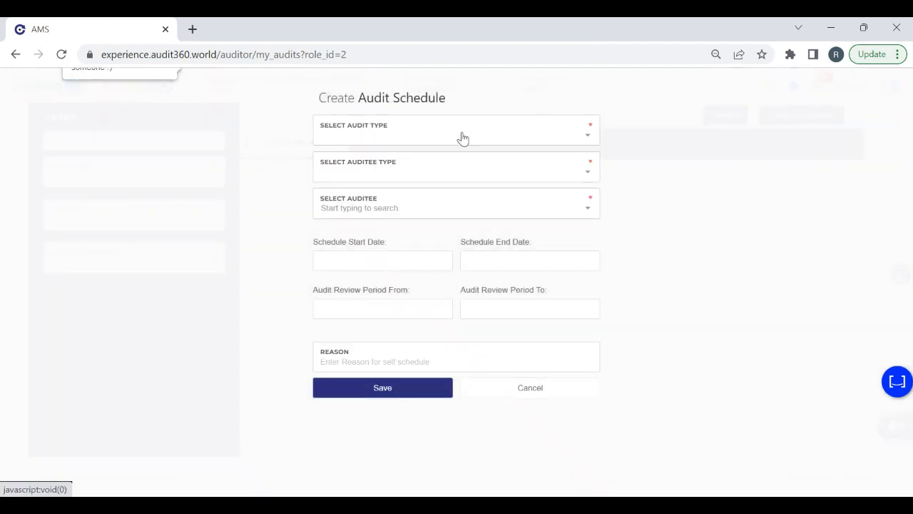
click(462, 137)
text(1)
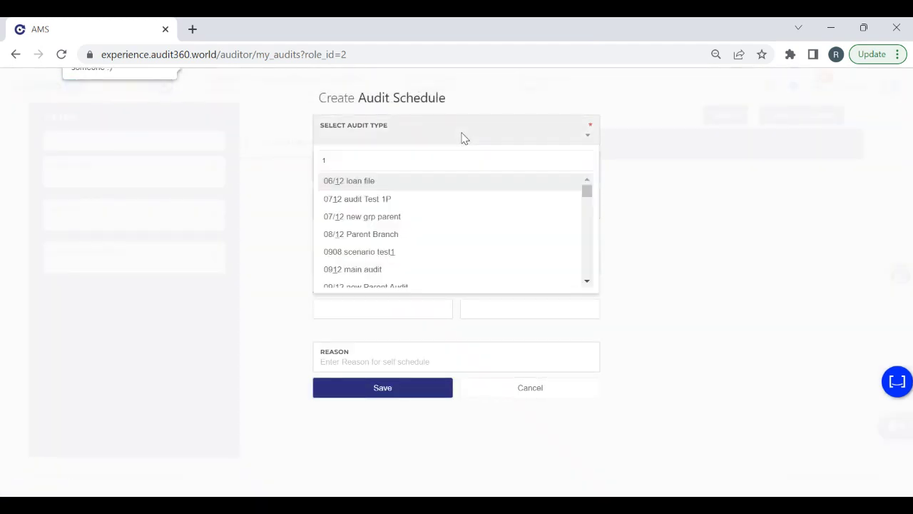
text(9de)
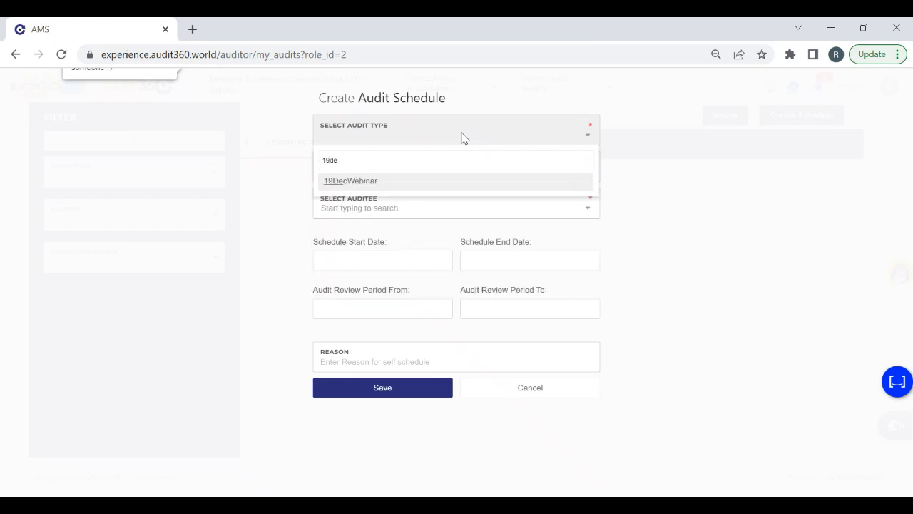
click(406, 184)
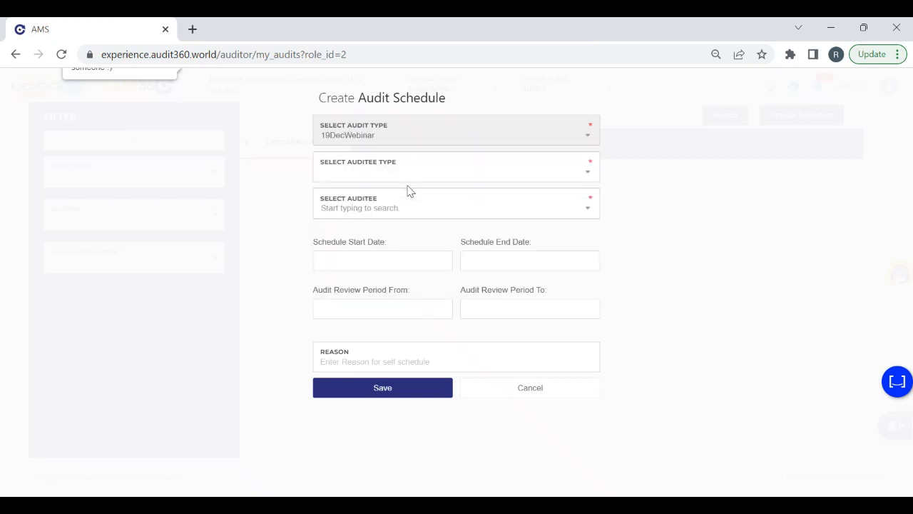
- Set the schedule's auditee type to Branch and choose Evershine Nagar as the auditee
click(372, 174)
click(360, 195)
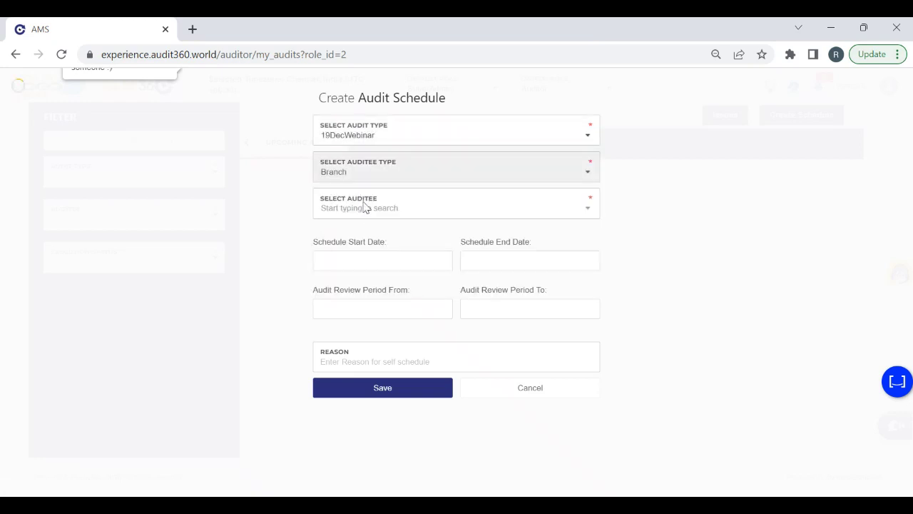
click(368, 213)
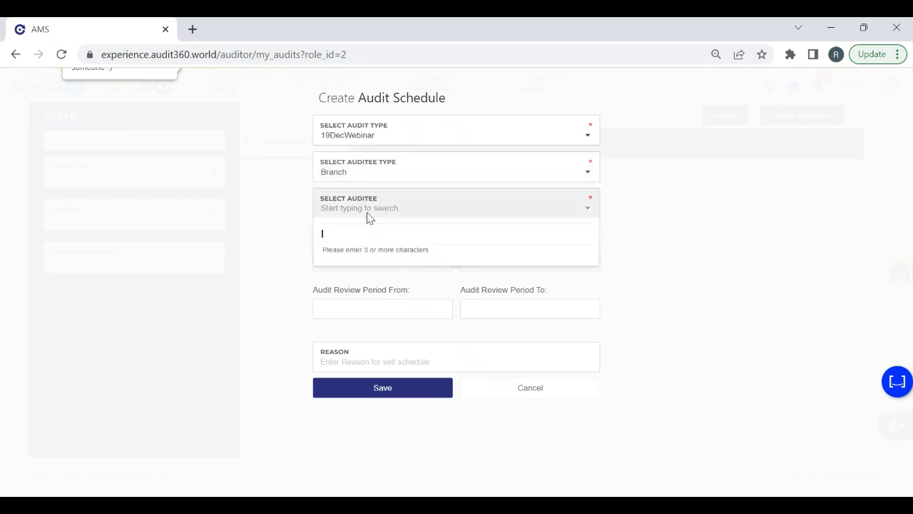
text(ever)
click(370, 258)
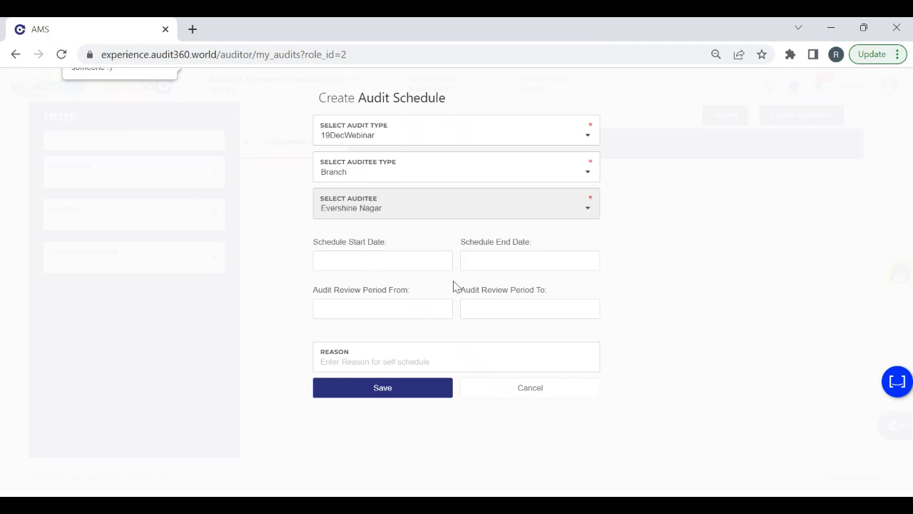
- Set the schedule's start and end dates to 19/12/2022 and save the audit schedule
click(369, 258)
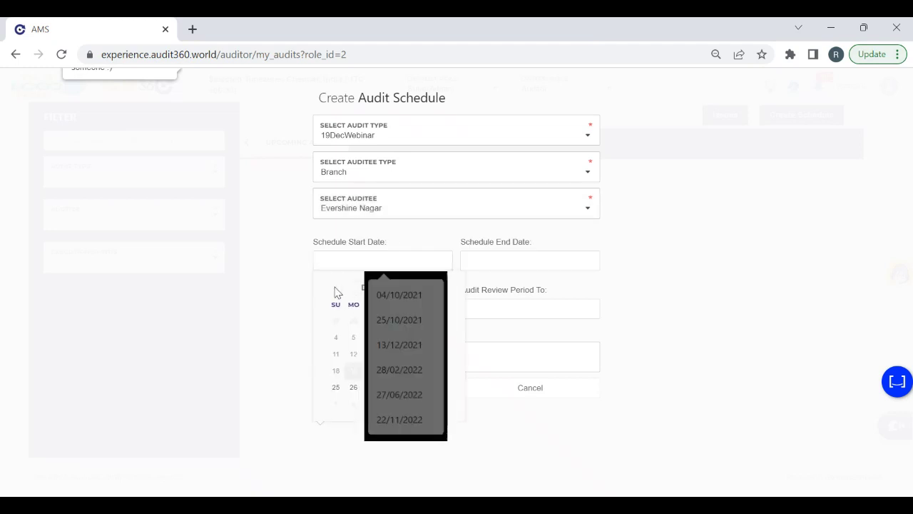
click(353, 370)
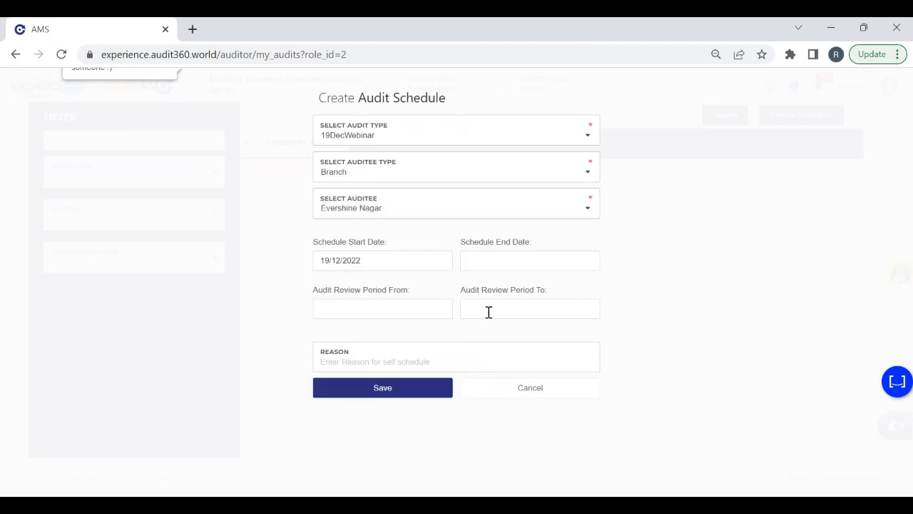
click(490, 262)
click(502, 370)
click(388, 394)
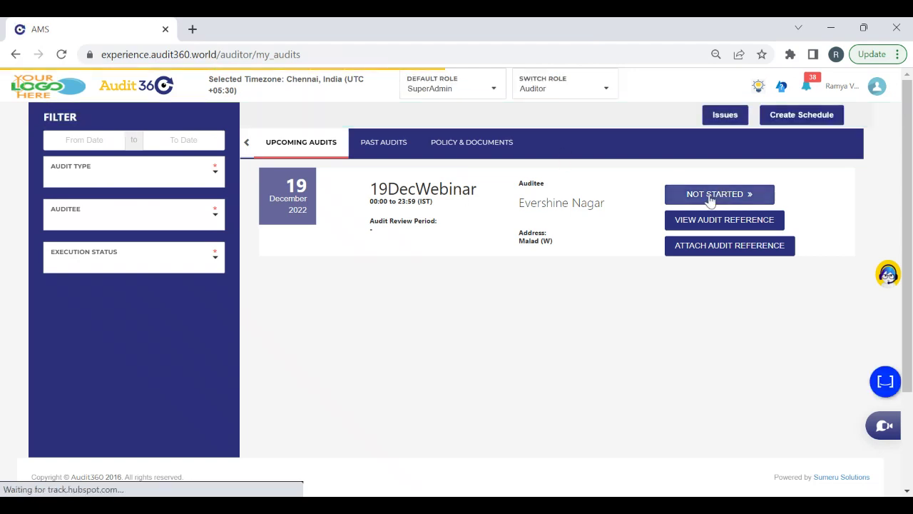
- Start executing the upcoming 19DecWebinar audit for Evershine Nagar with the Normal execution type
click(710, 199)
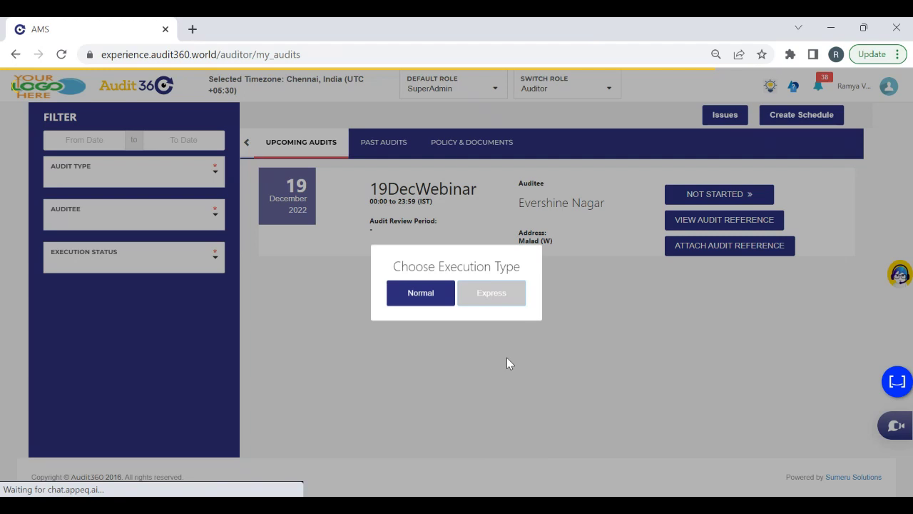
click(432, 301)
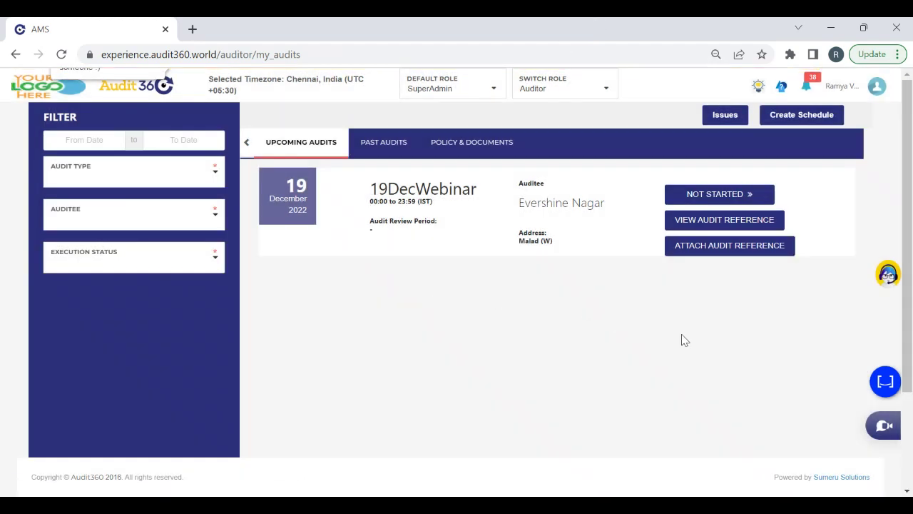
click(698, 200)
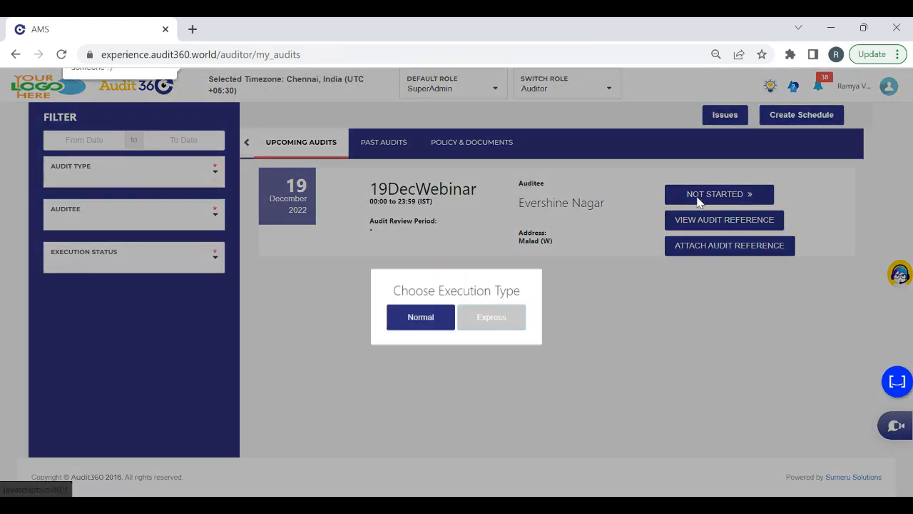
click(439, 291)
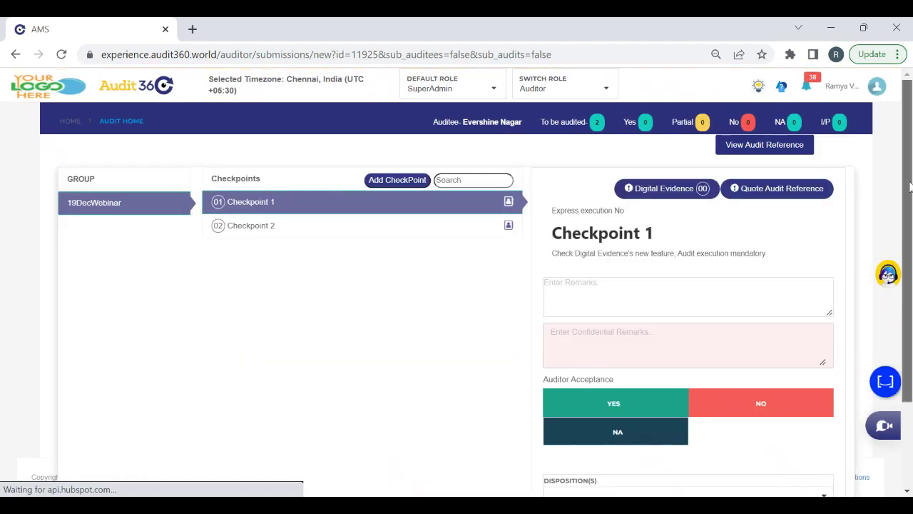
- Try to answer Checkpoint 1 as NA with the disposition na and continue without digital evidence
scroll(909, 187, down, 3)
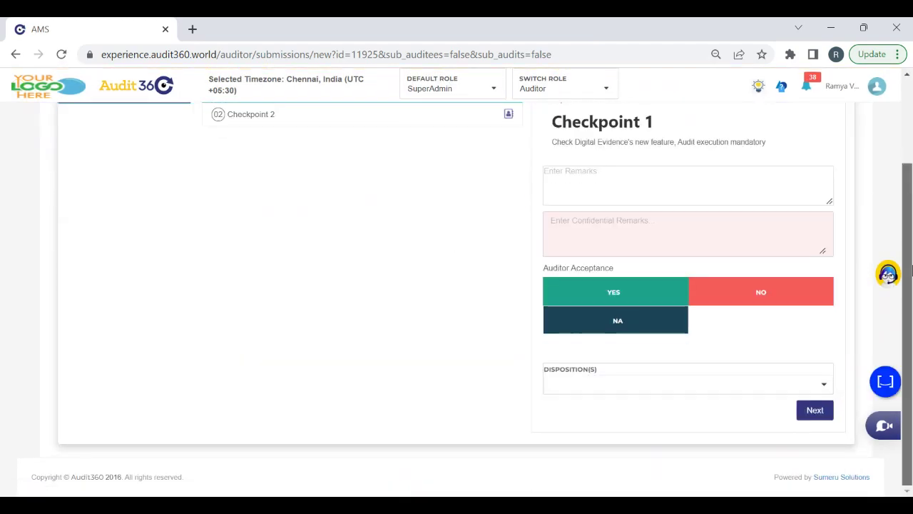
click(734, 297)
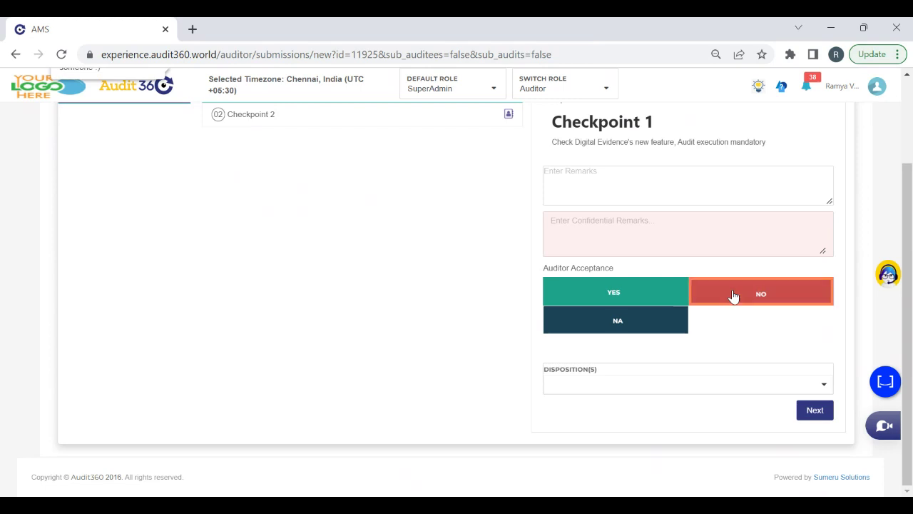
click(619, 384)
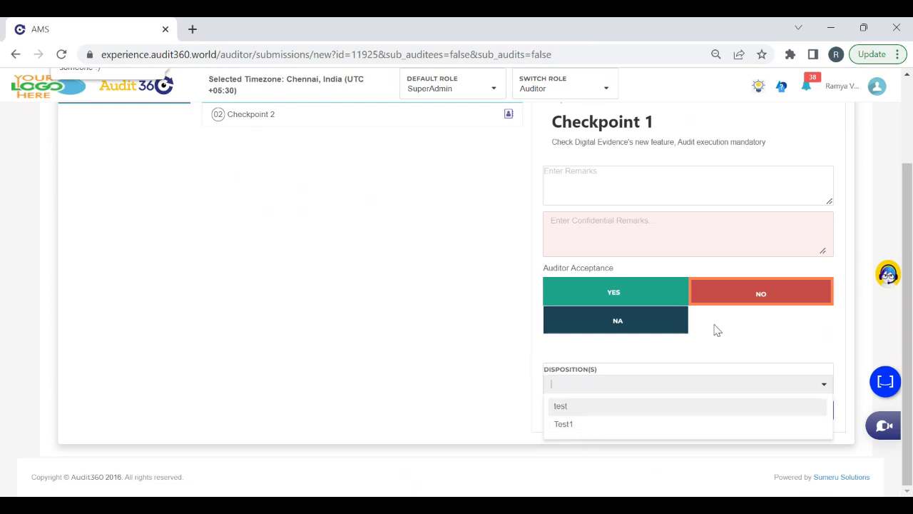
click(760, 337)
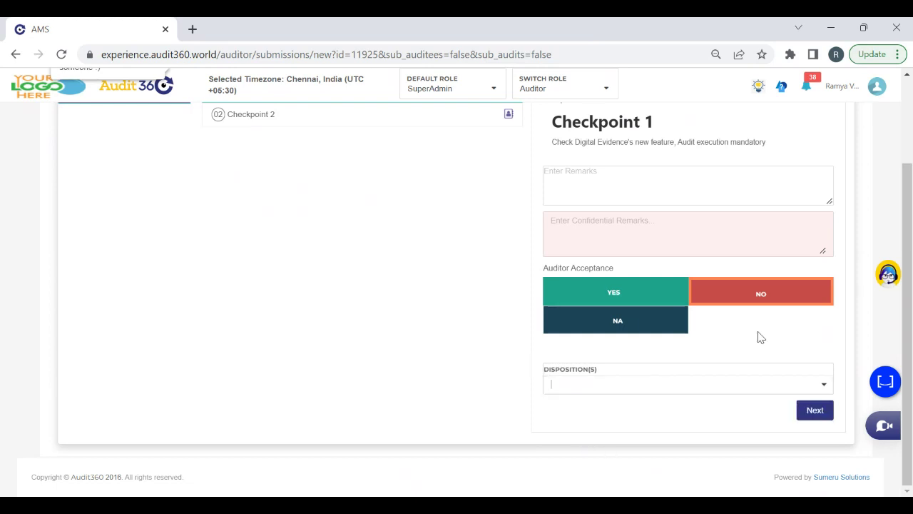
click(578, 322)
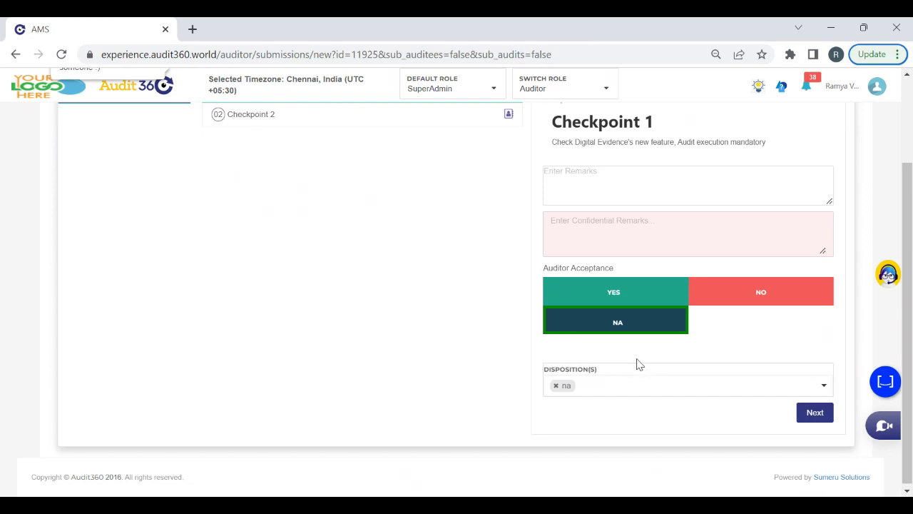
click(813, 414)
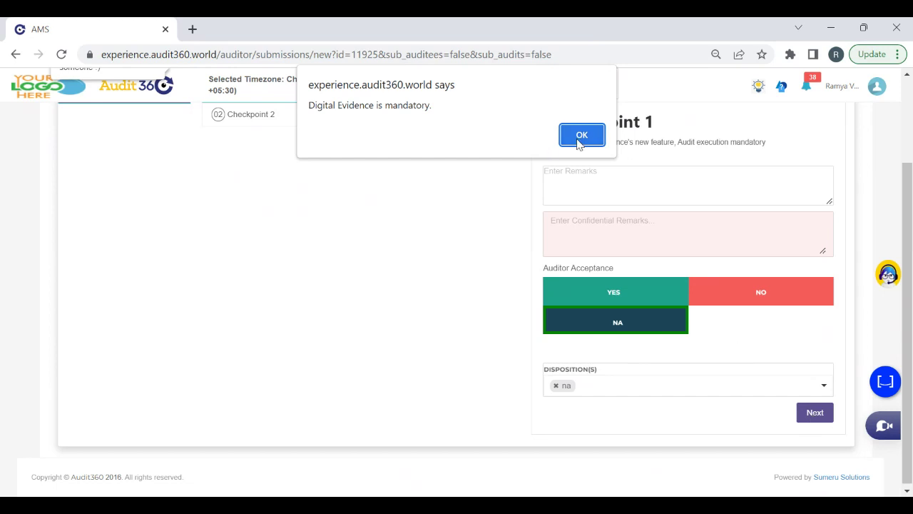
click(581, 136)
- Attach the file Ticket Priority List (24).xlsx from Downloads as digital evidence for Checkpoint 1
click(911, 126)
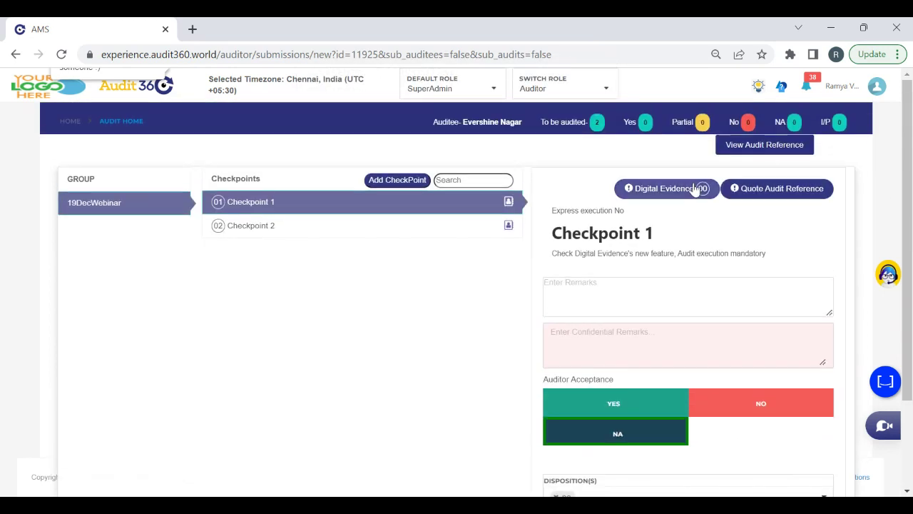
click(655, 187)
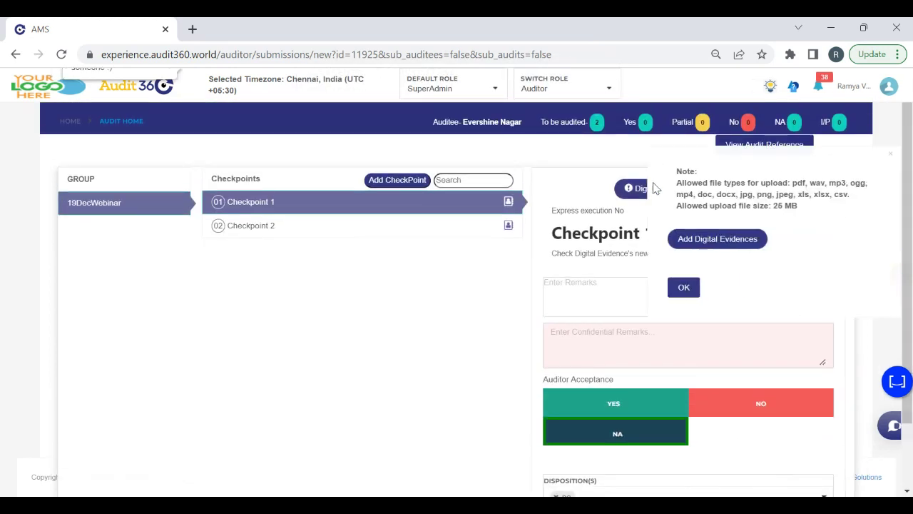
click(717, 239)
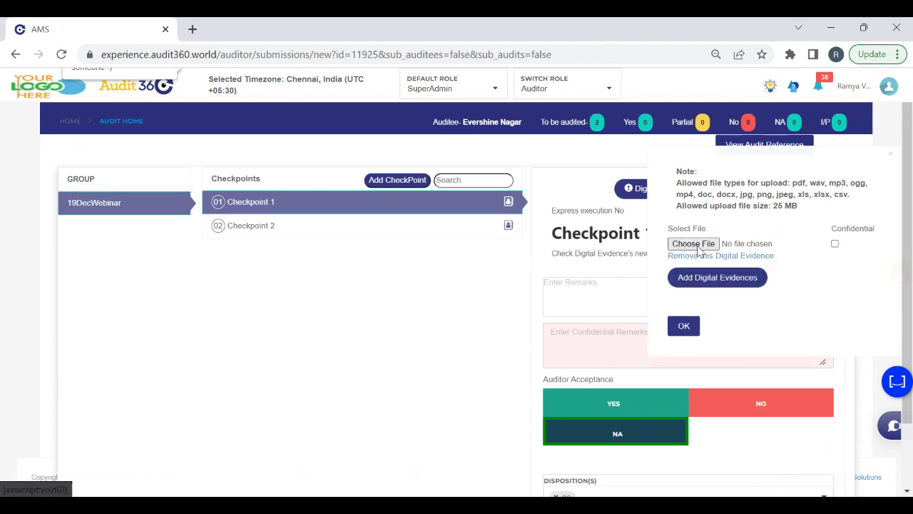
click(694, 245)
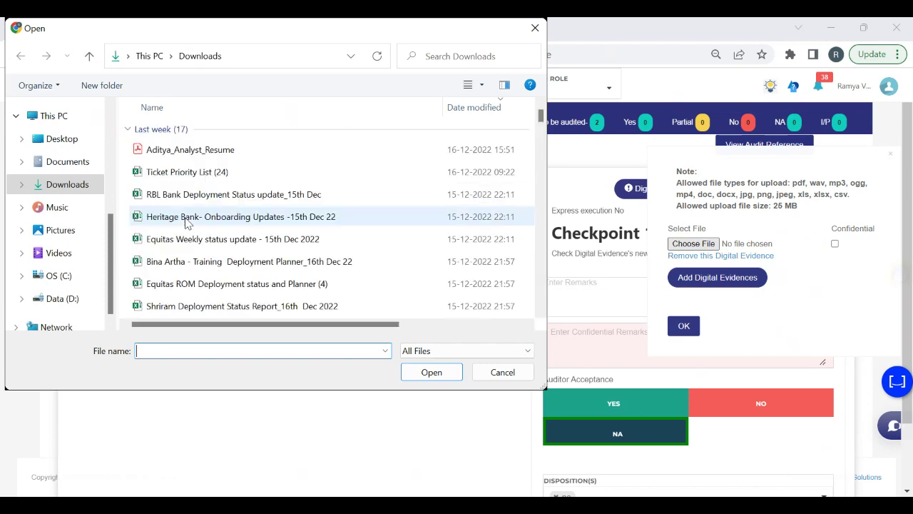
click(187, 217)
click(200, 194)
click(200, 173)
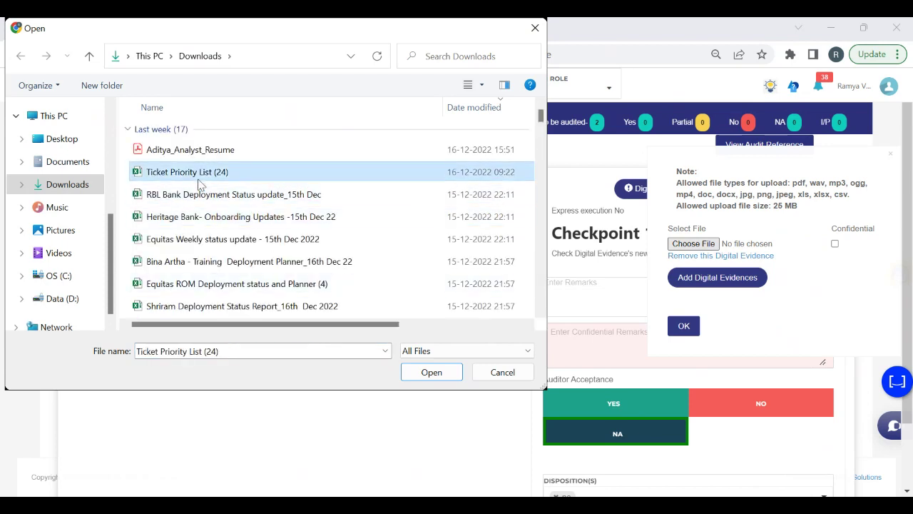
click(431, 371)
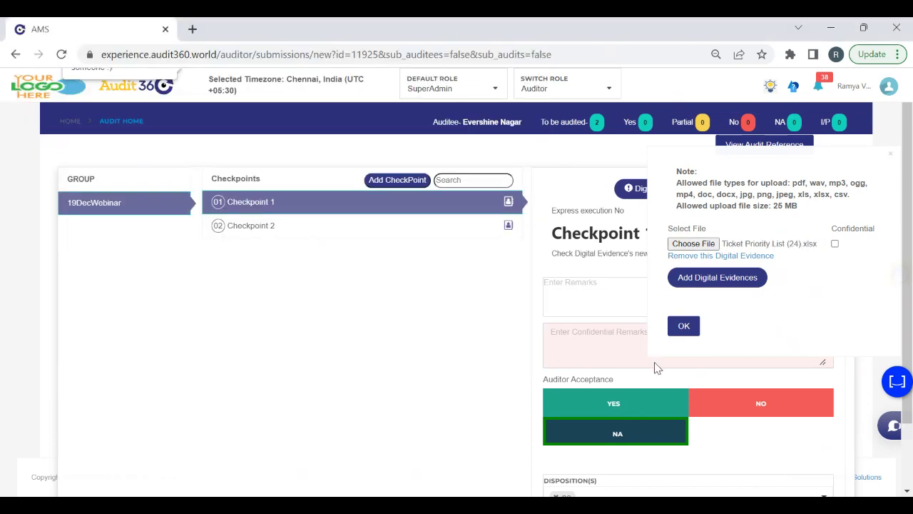
click(684, 325)
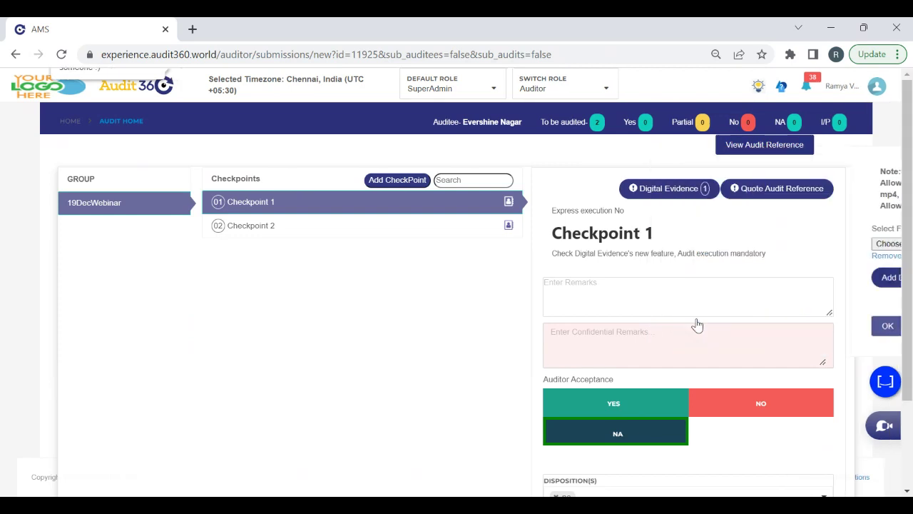
- View the disposition options for No on Checkpoint 1, then answer it as NA with disposition na and continue to Checkpoint 2
scroll(911, 137, down, 2)
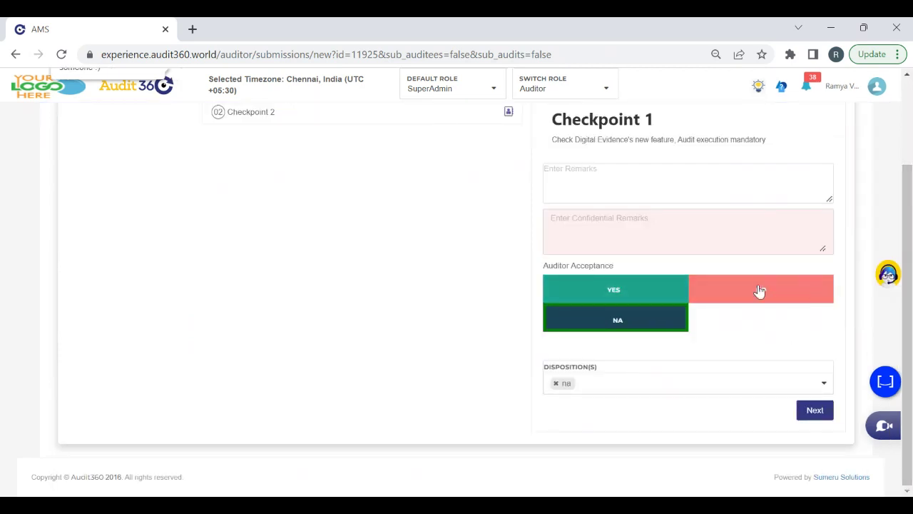
click(735, 290)
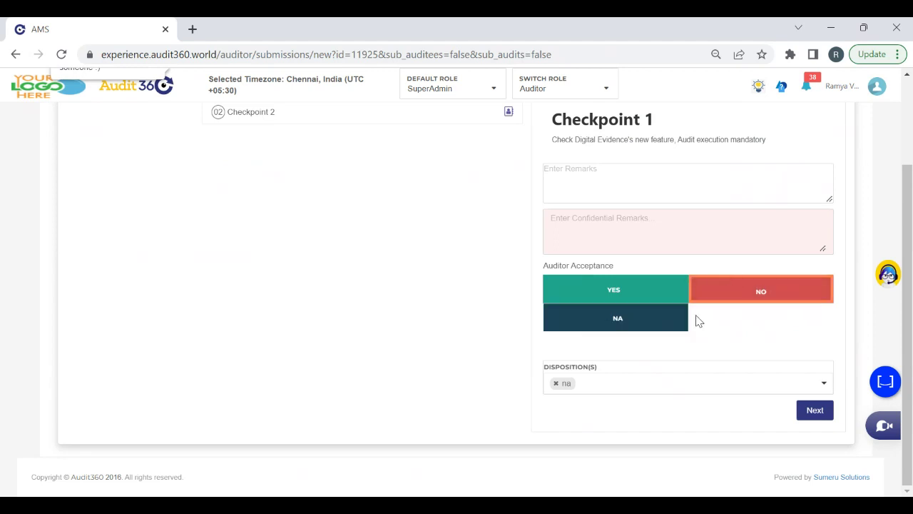
click(633, 386)
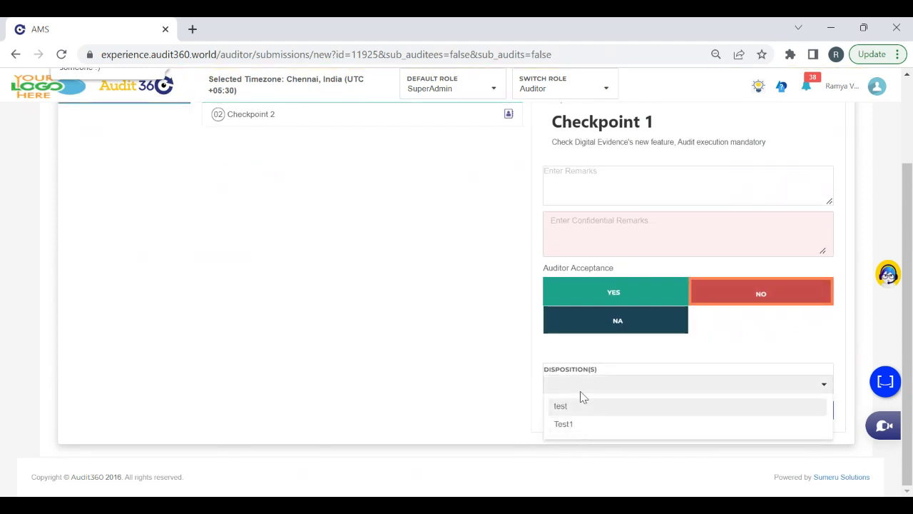
key(Escape)
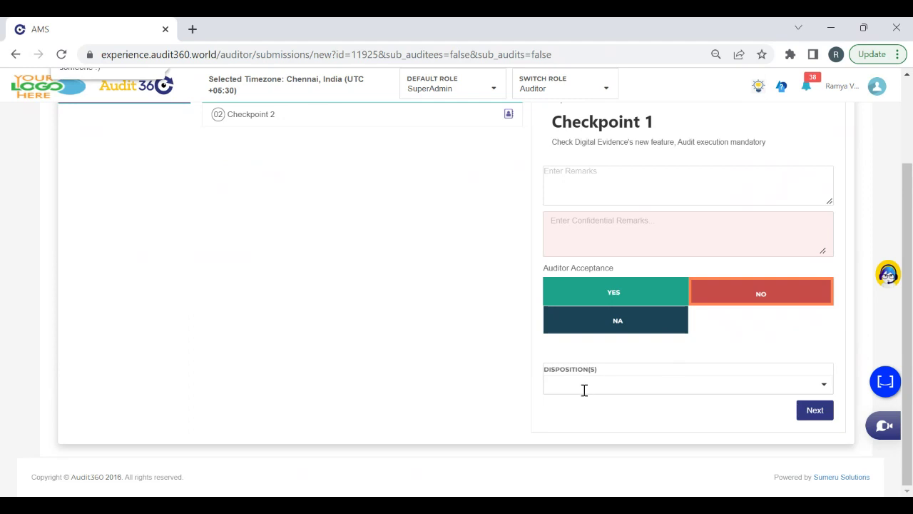
click(609, 322)
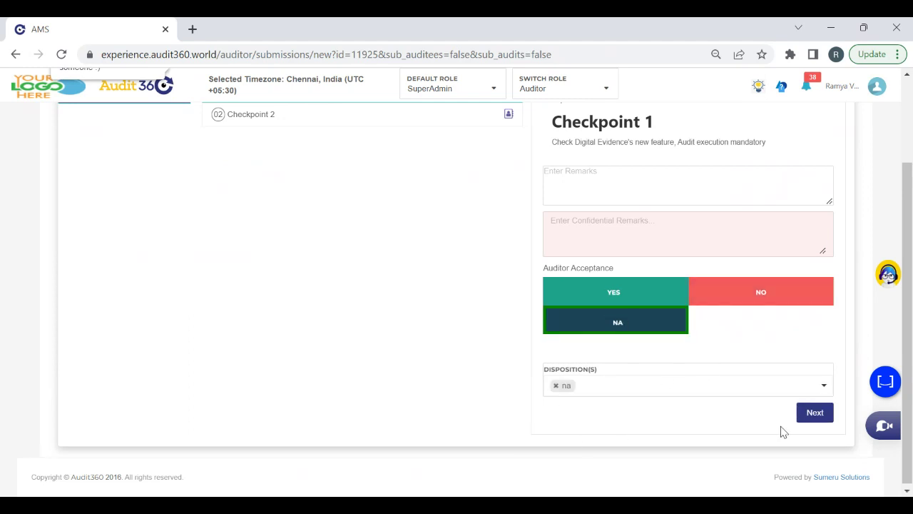
click(821, 414)
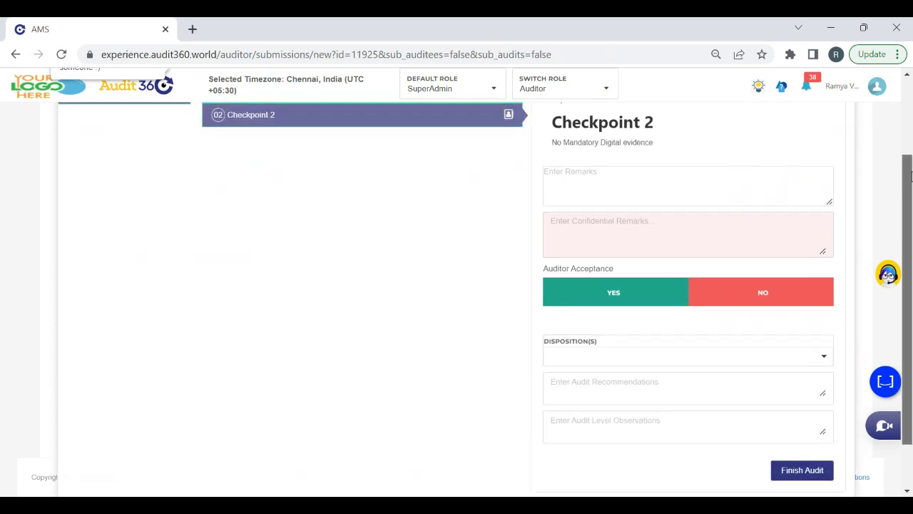
- Answer Checkpoint 2 as No with the disposition Test1, without digital evidence, and finish the audit
drag(908, 174, 909, 128)
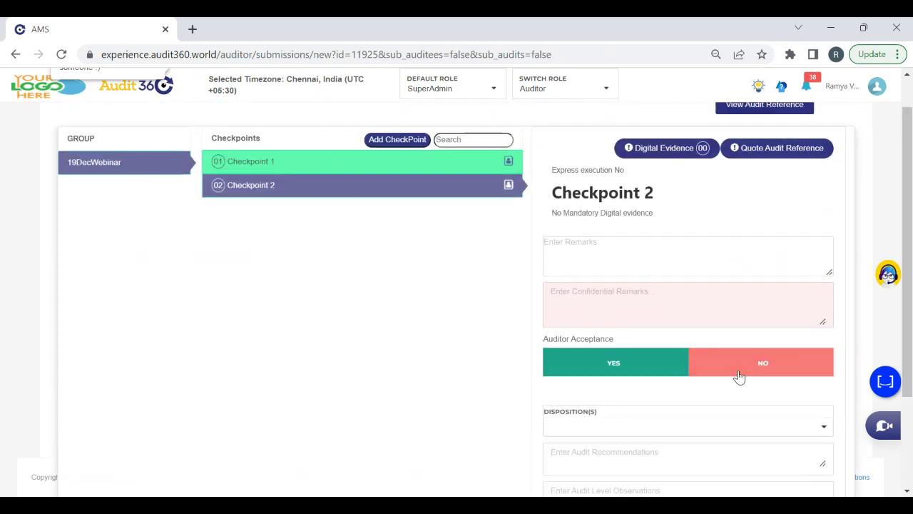
drag(909, 215, 912, 291)
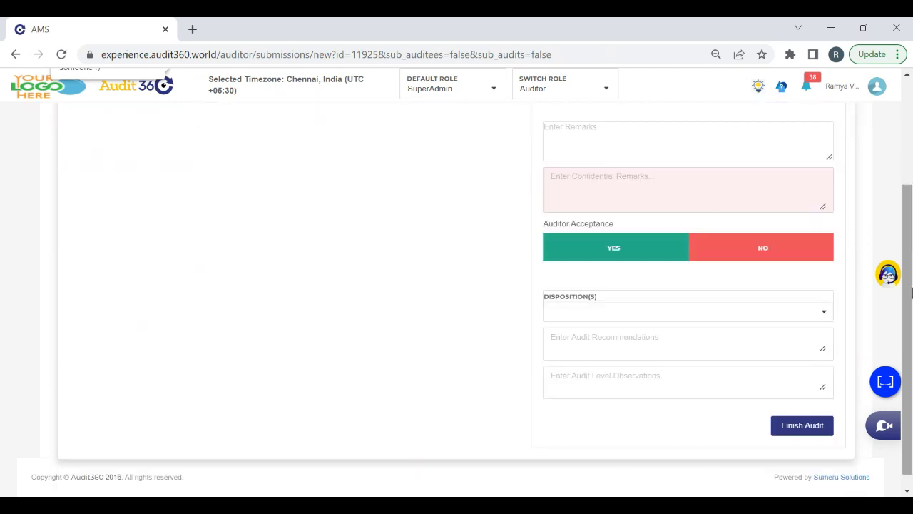
click(712, 246)
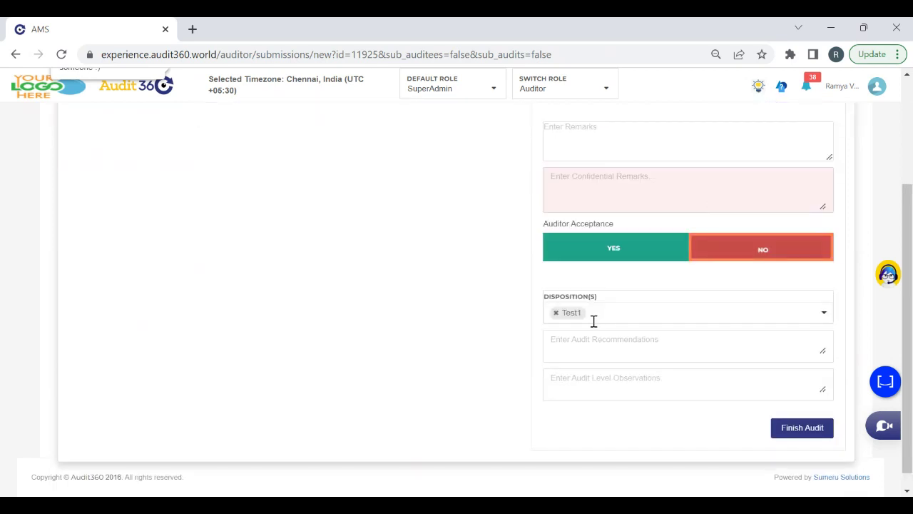
click(807, 305)
click(425, 300)
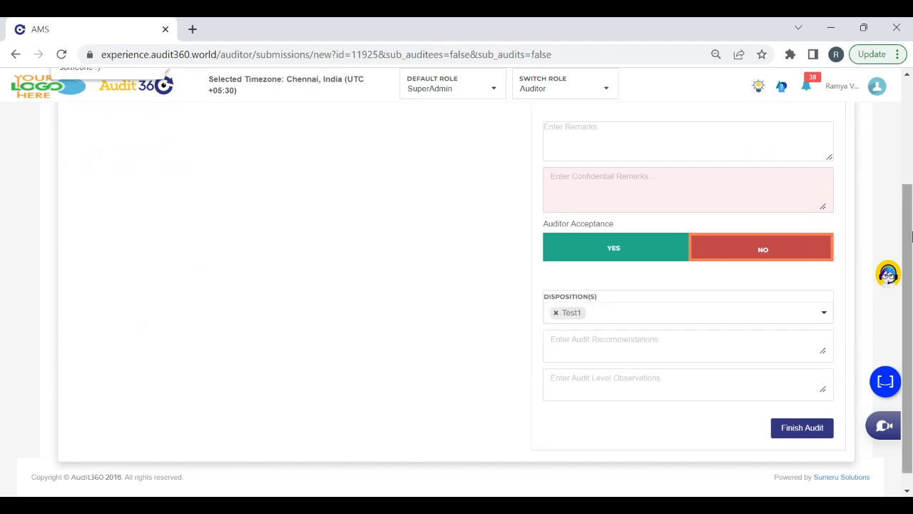
drag(911, 234, 911, 189)
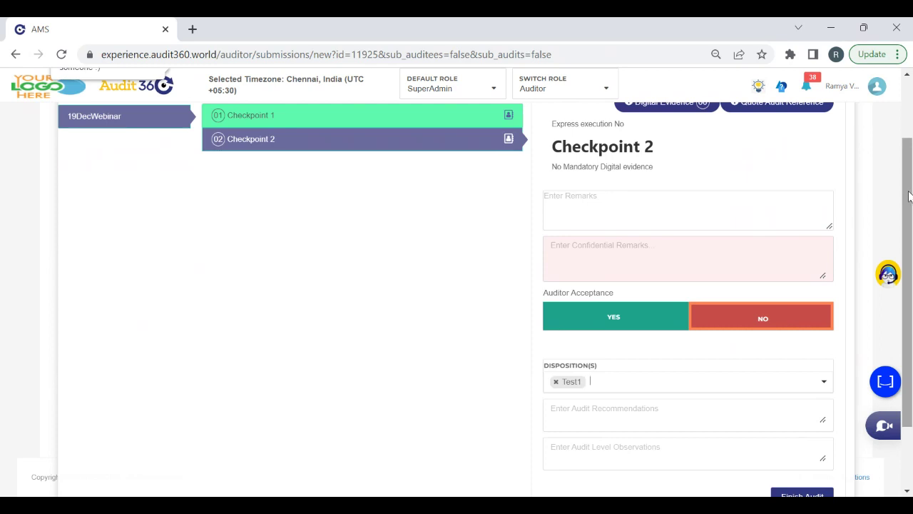
scroll(910, 196, down, 2)
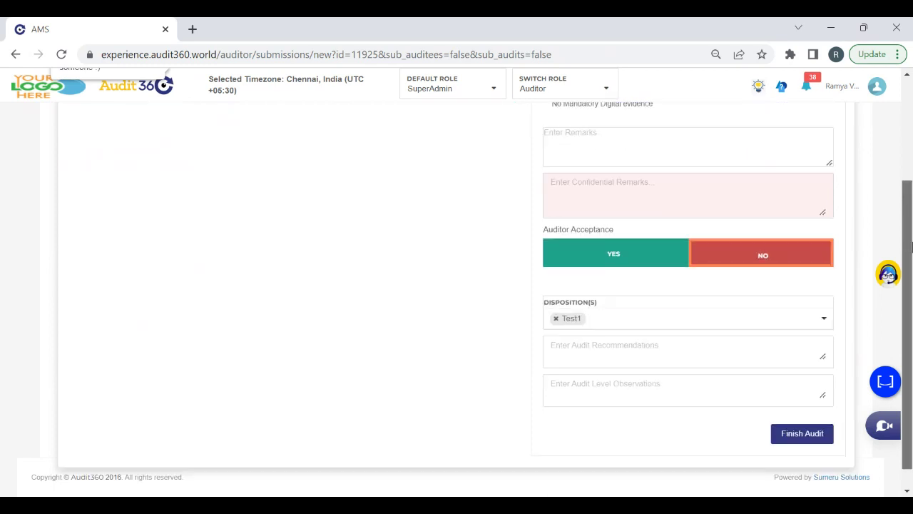
click(786, 423)
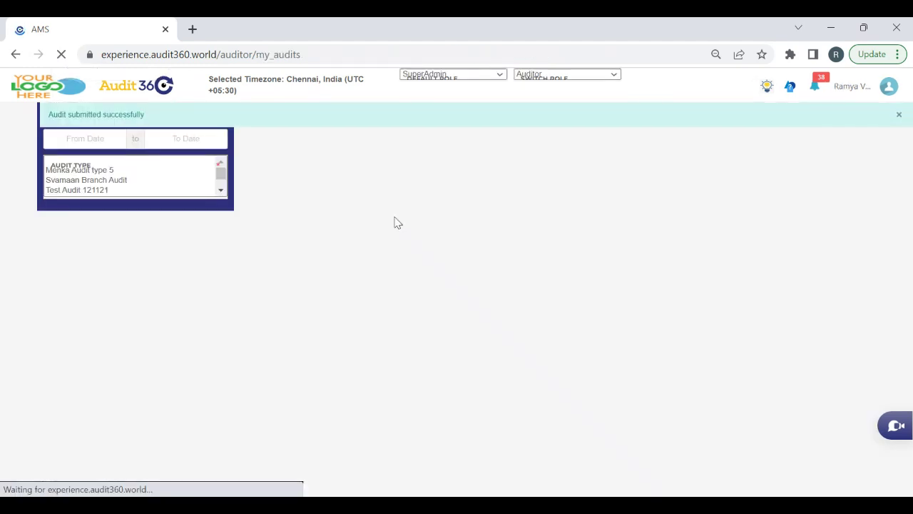
click(887, 117)
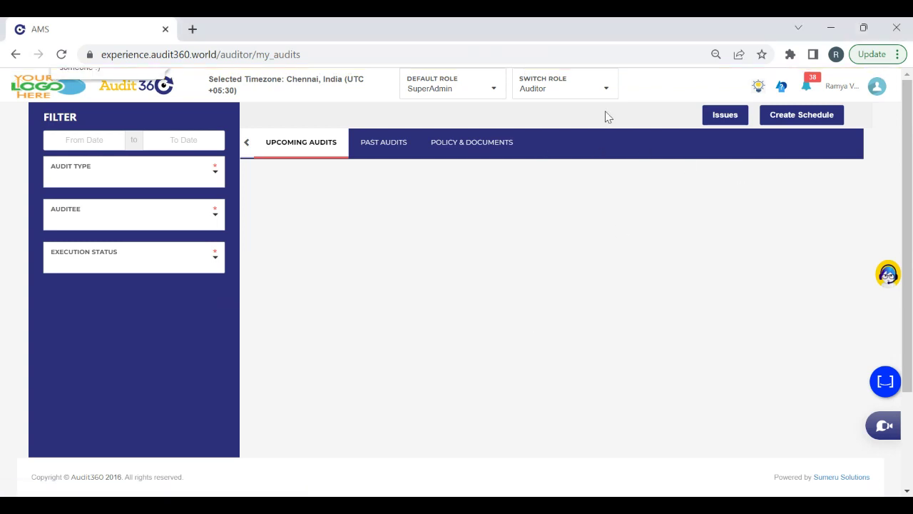
- Switch to the SuperAdmin role and start creating a new audit schedule
click(561, 93)
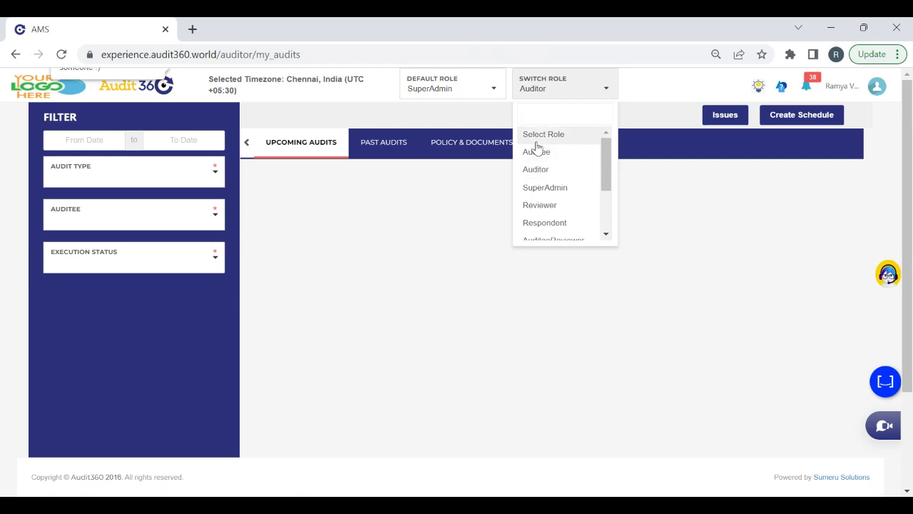
click(553, 189)
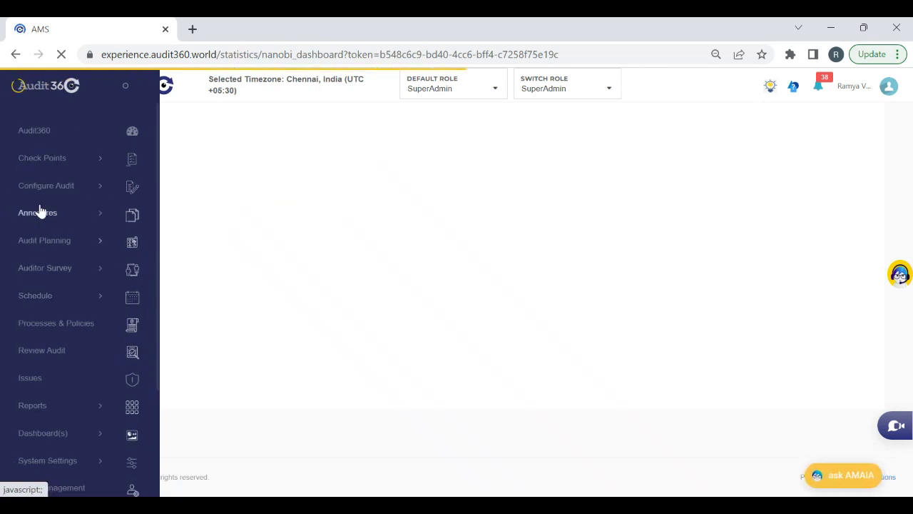
click(49, 300)
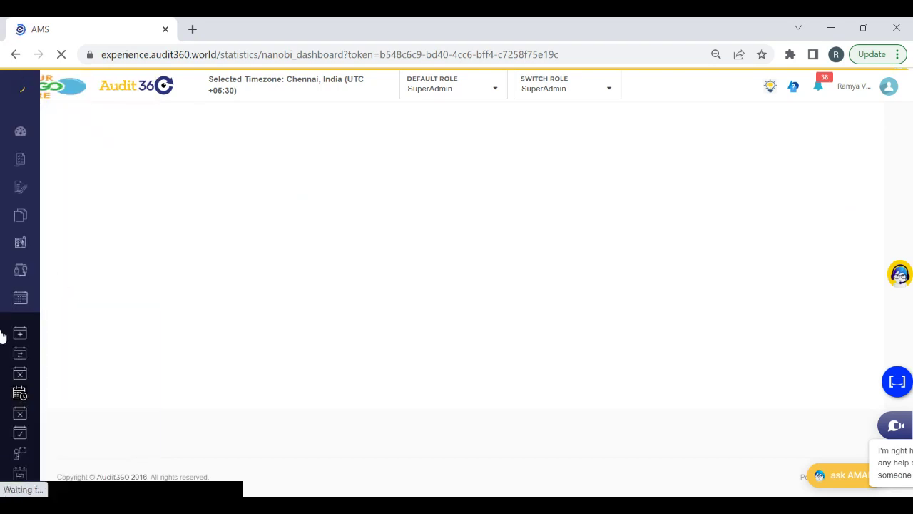
mouse_move(24, 327)
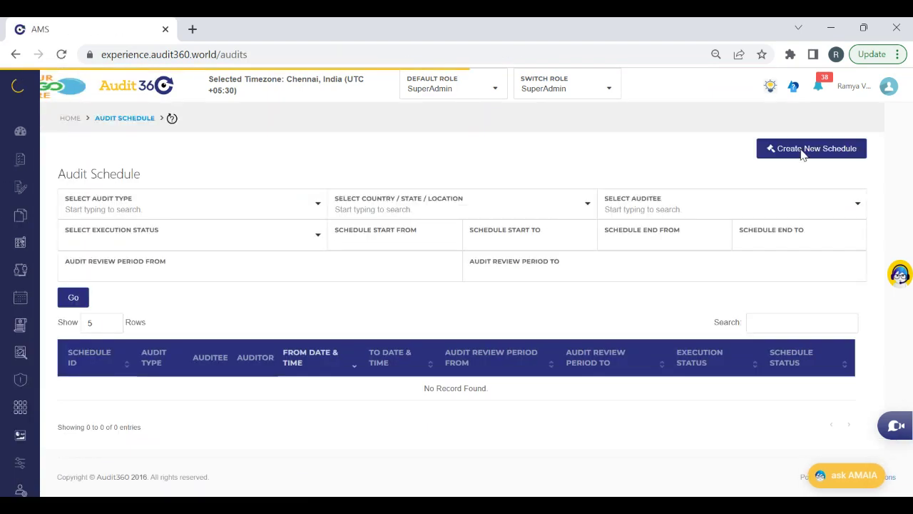
click(802, 155)
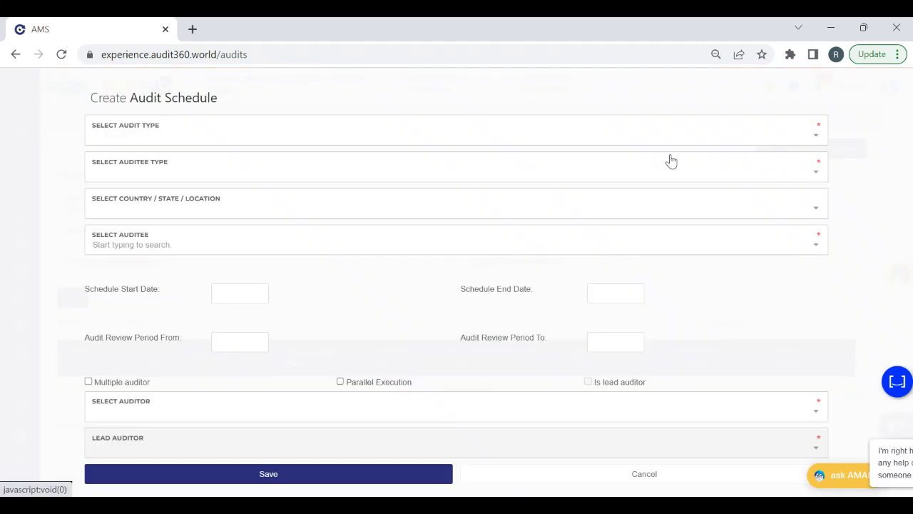
- Fill the new schedule with audit type 19DecWebinar, auditee type Branch, location india and auditee Evershine Nagar
click(447, 140)
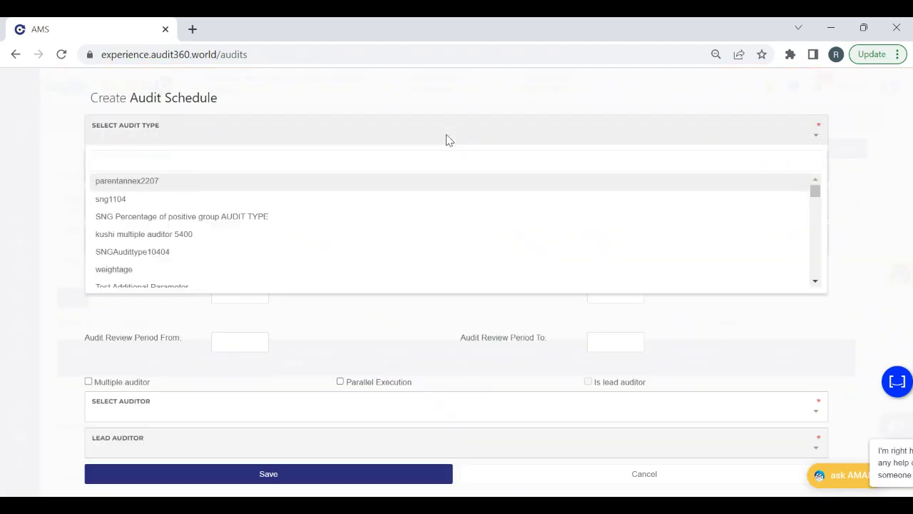
text(19de)
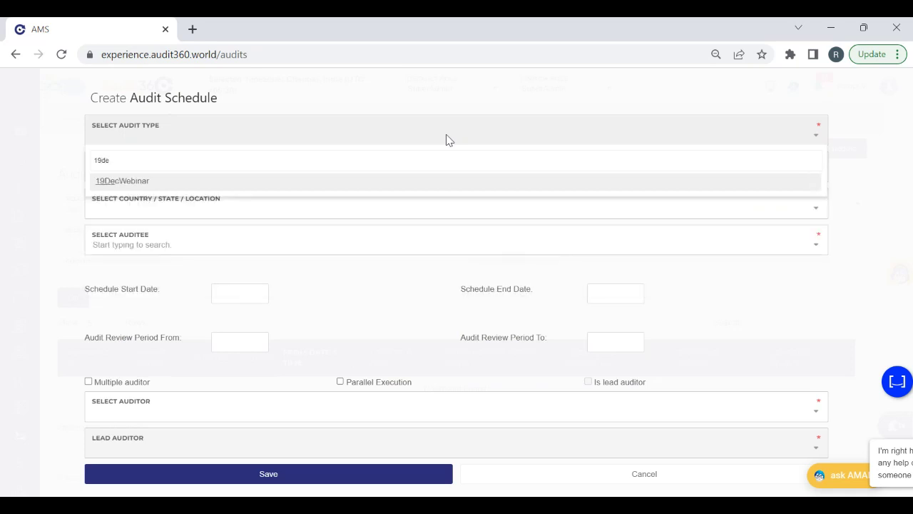
click(218, 184)
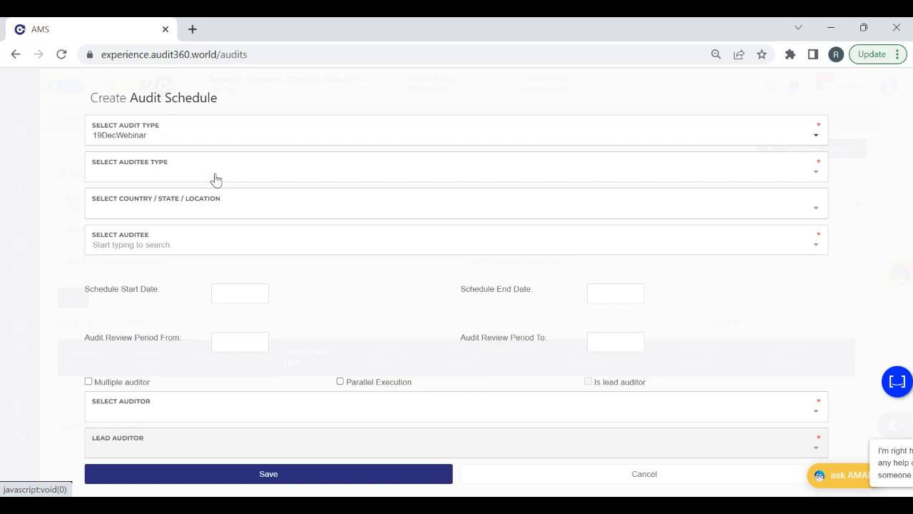
click(156, 174)
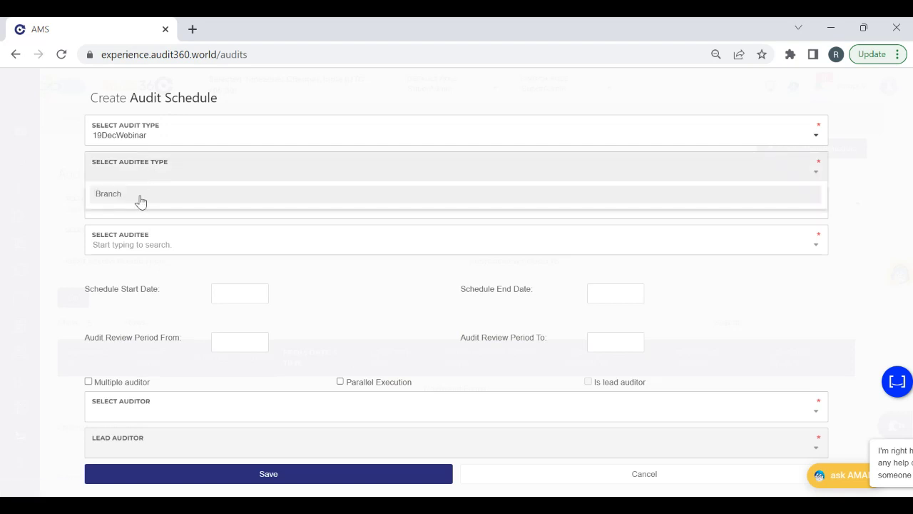
click(139, 200)
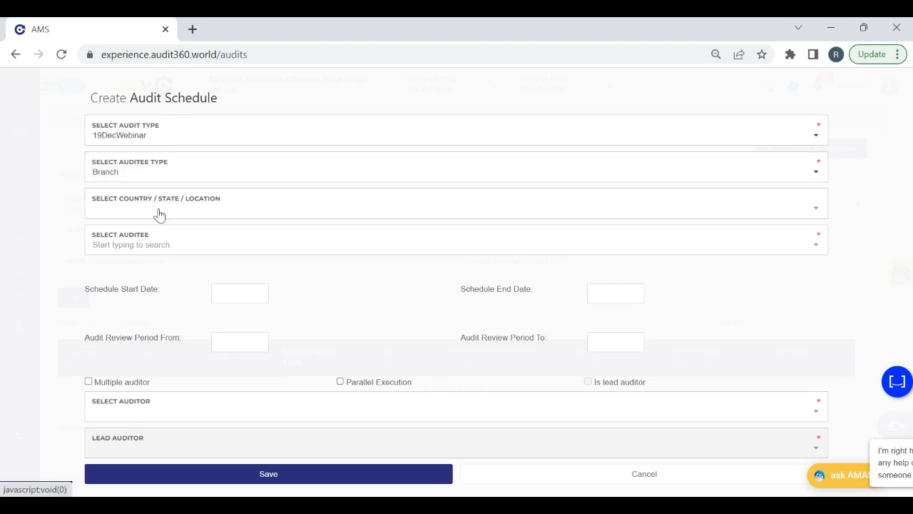
click(159, 215)
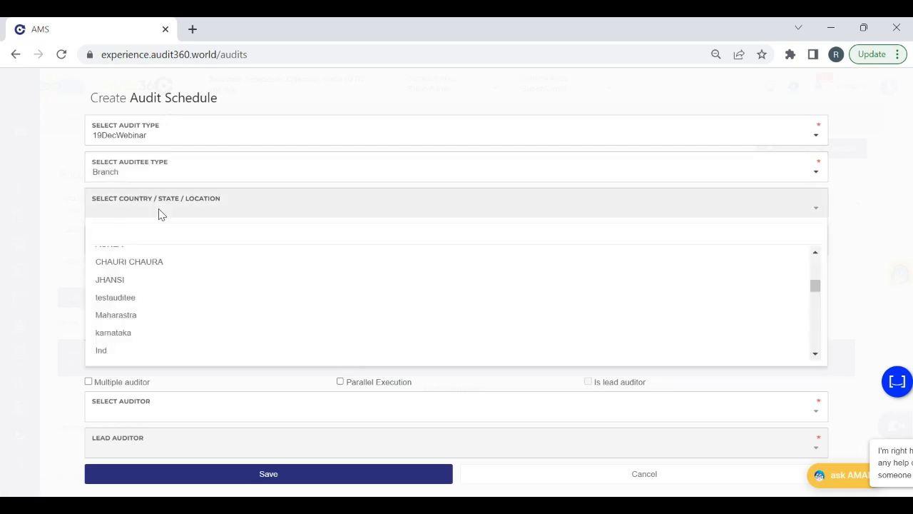
text(ind)
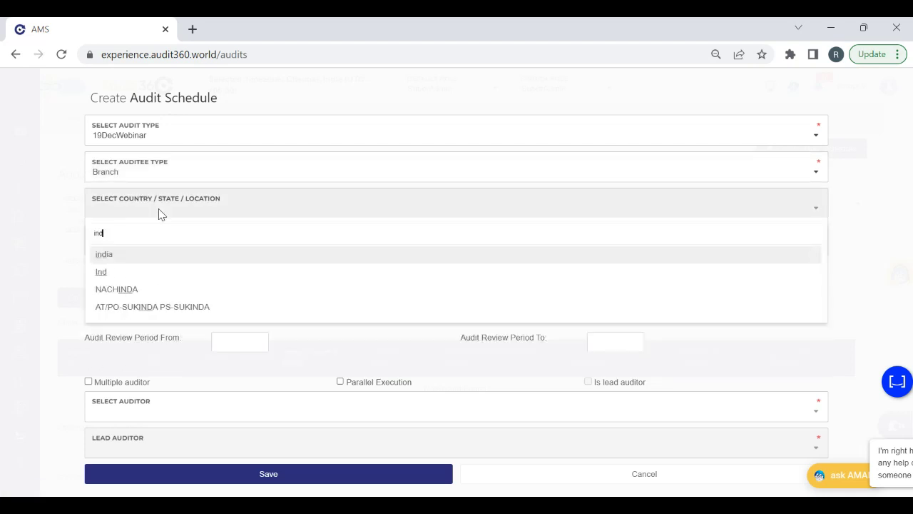
click(111, 255)
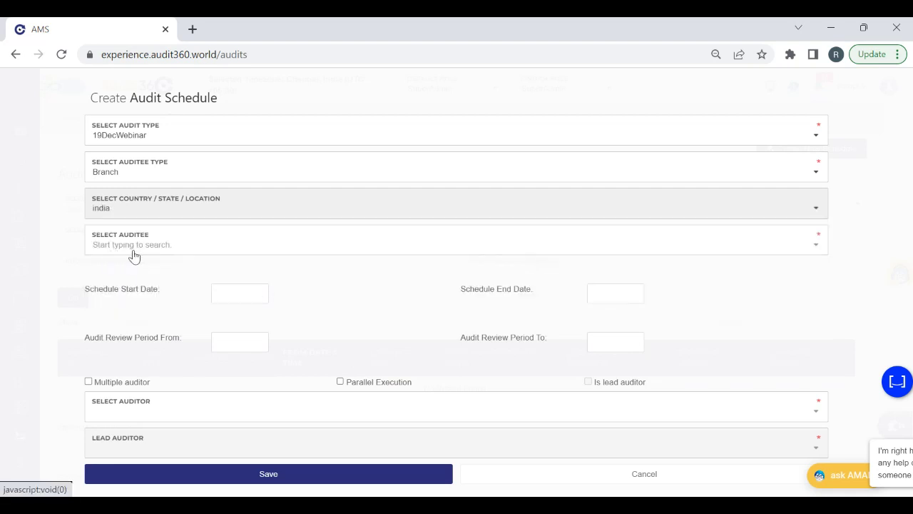
click(139, 255)
text(eve)
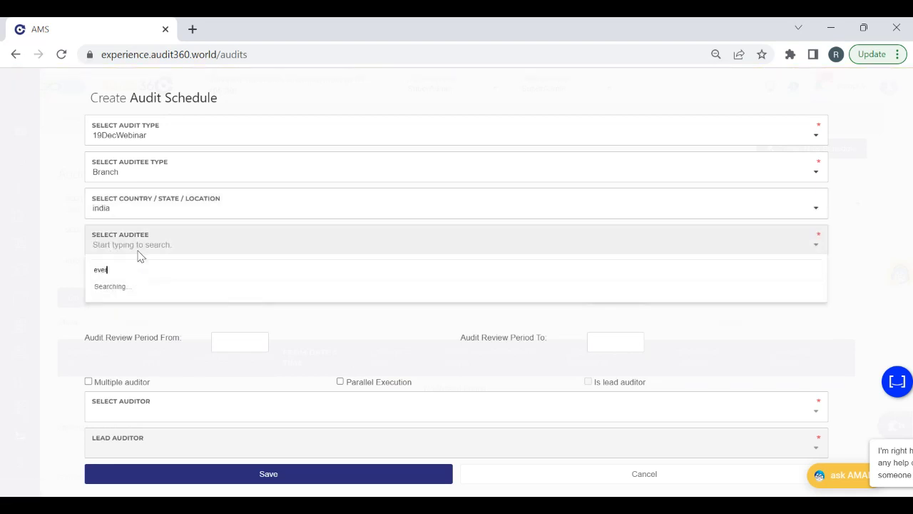
click(150, 290)
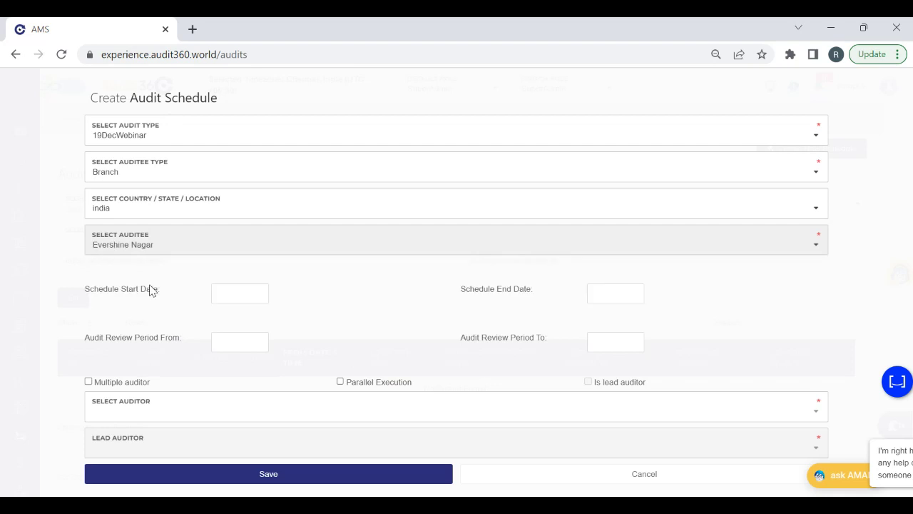
- Set the schedule start date and end date to 20/12/2022
click(246, 294)
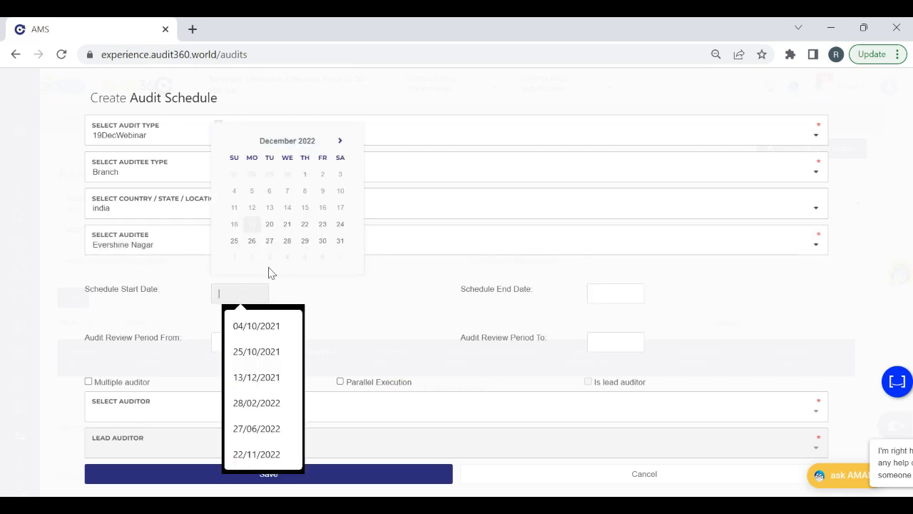
click(270, 225)
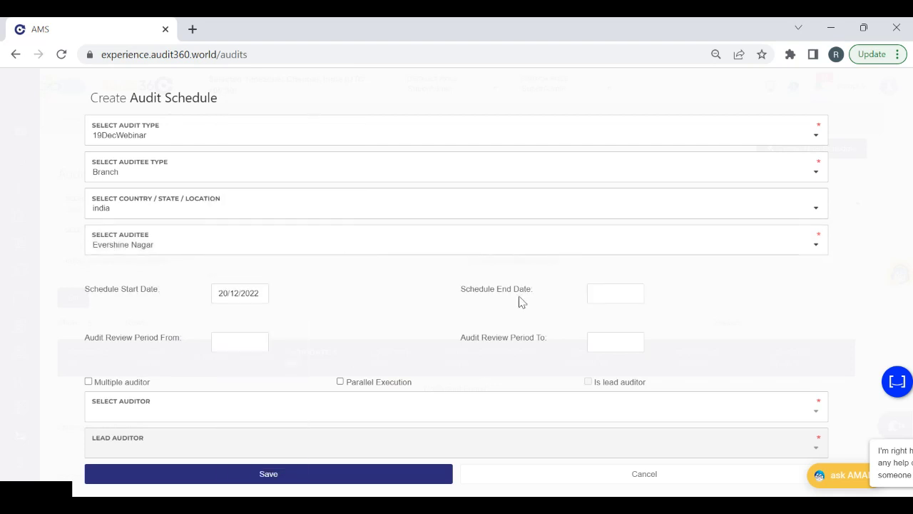
click(621, 293)
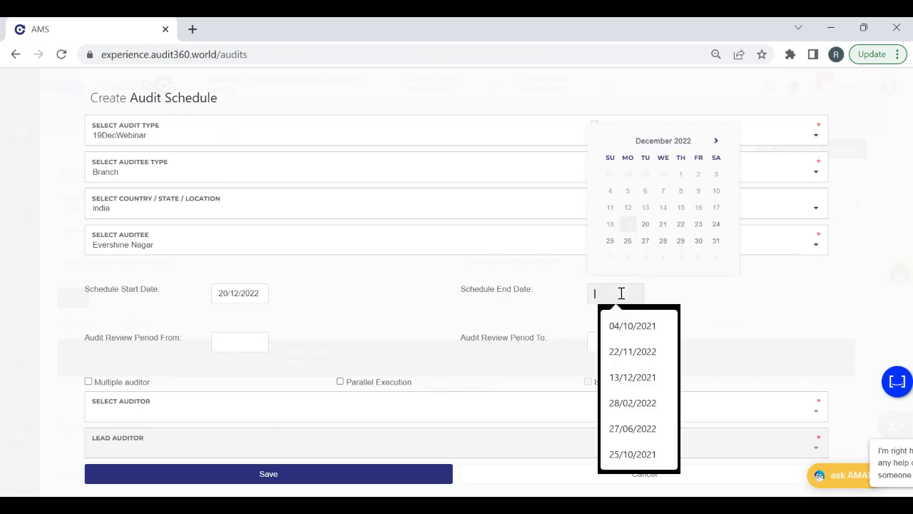
click(651, 229)
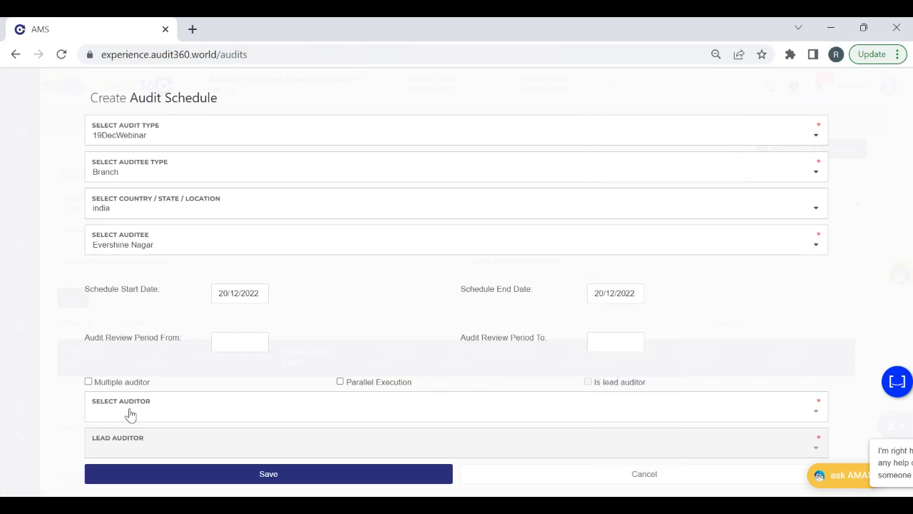
- Search the auditor choices by the auditor's first name, and cancel the new audit schedule without saving
click(206, 409)
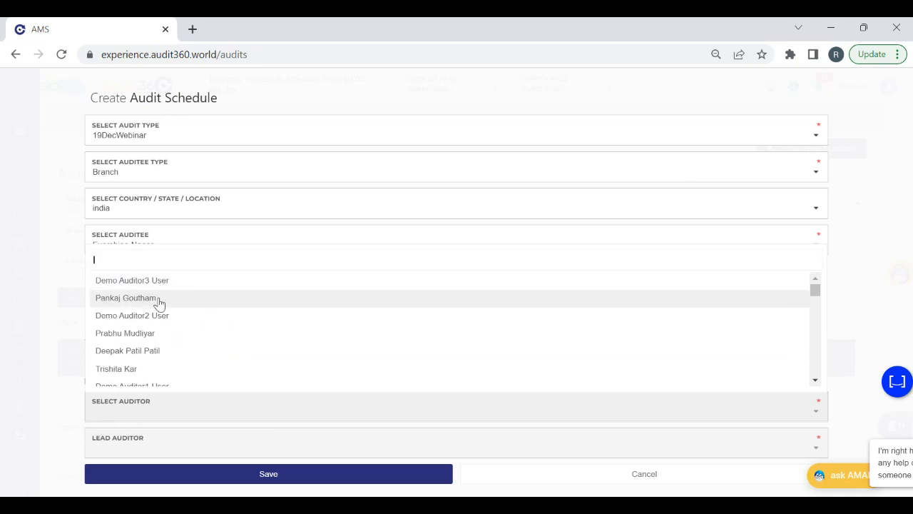
text(Ramy)
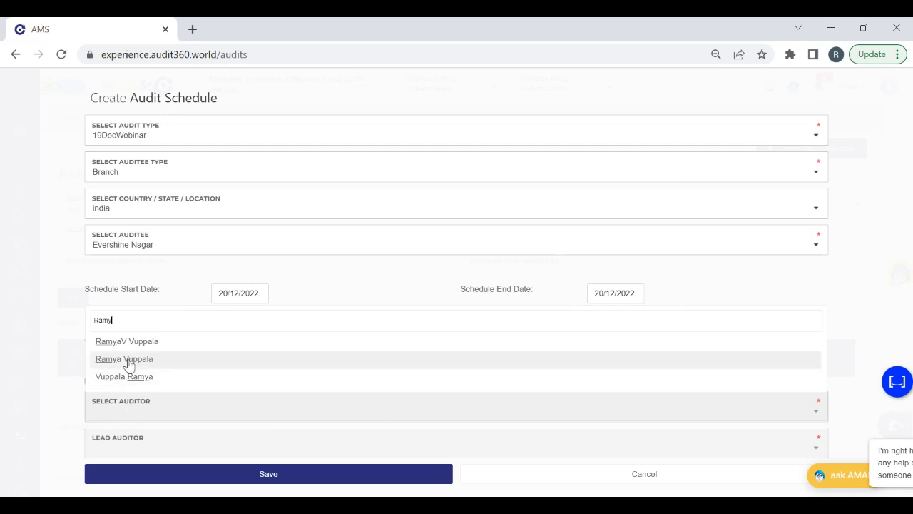
click(612, 480)
click(611, 475)
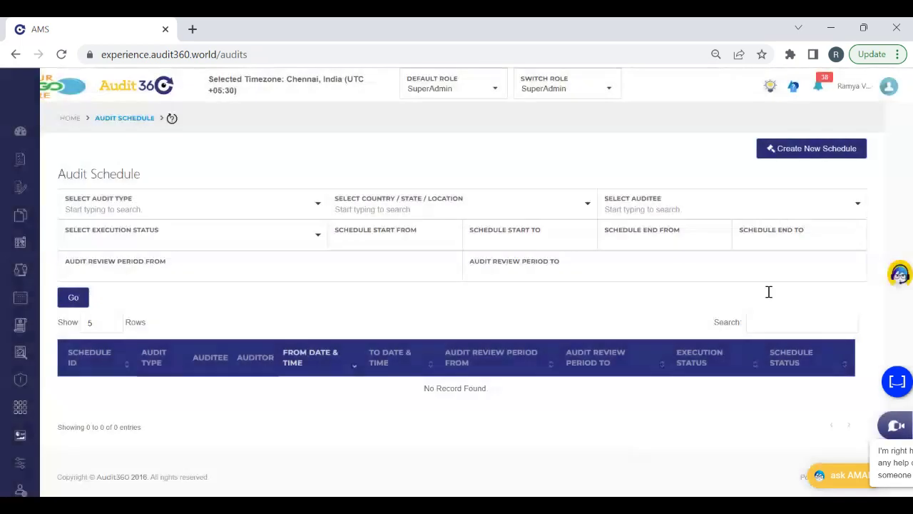
- Switch to the Auditee role and open the My Audits list
click(556, 103)
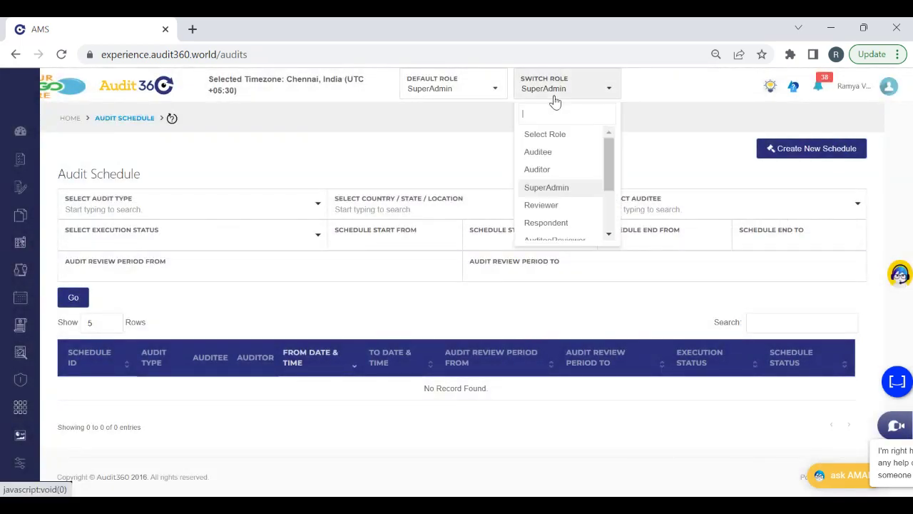
click(537, 153)
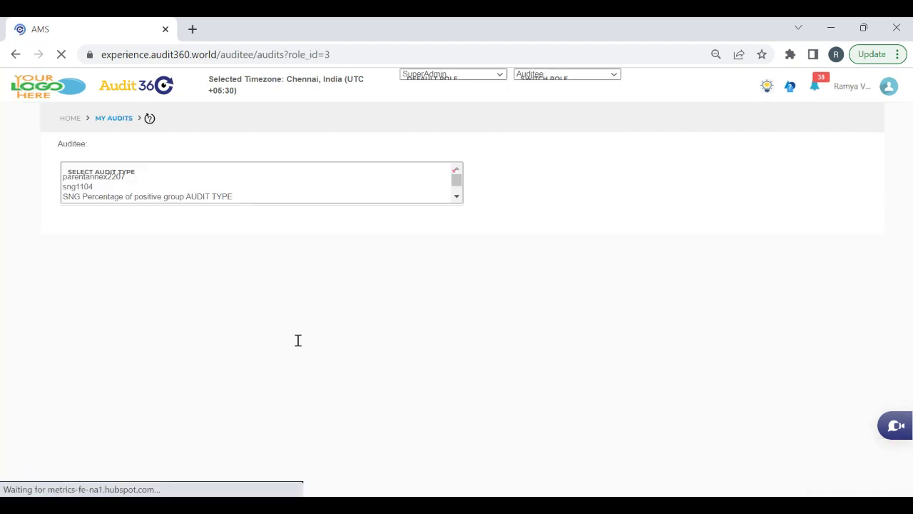
mouse_move(14, 221)
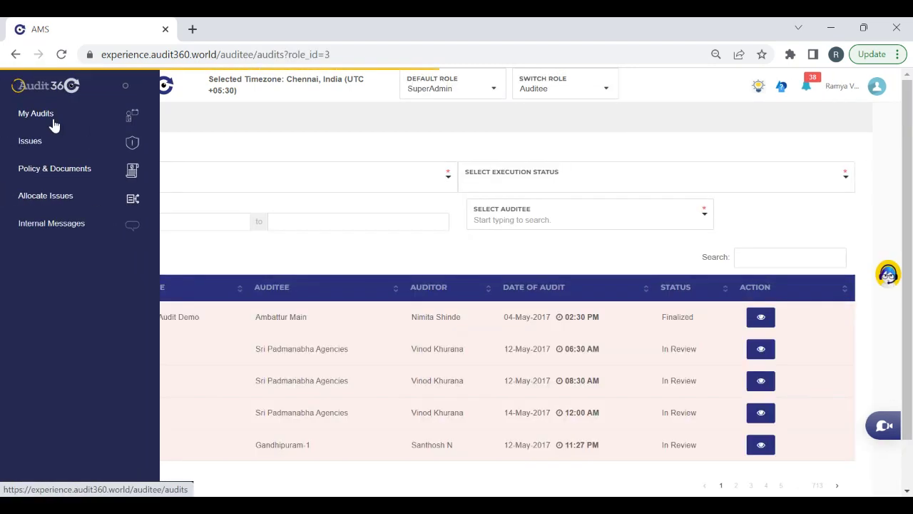
click(52, 122)
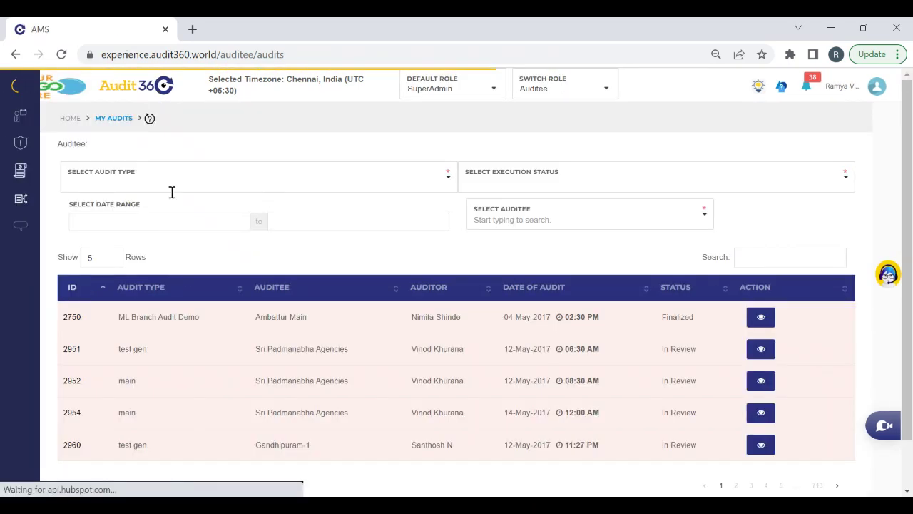
- Filter the audits by execution status Submitted and browse the last page and page 259 of the list
click(583, 190)
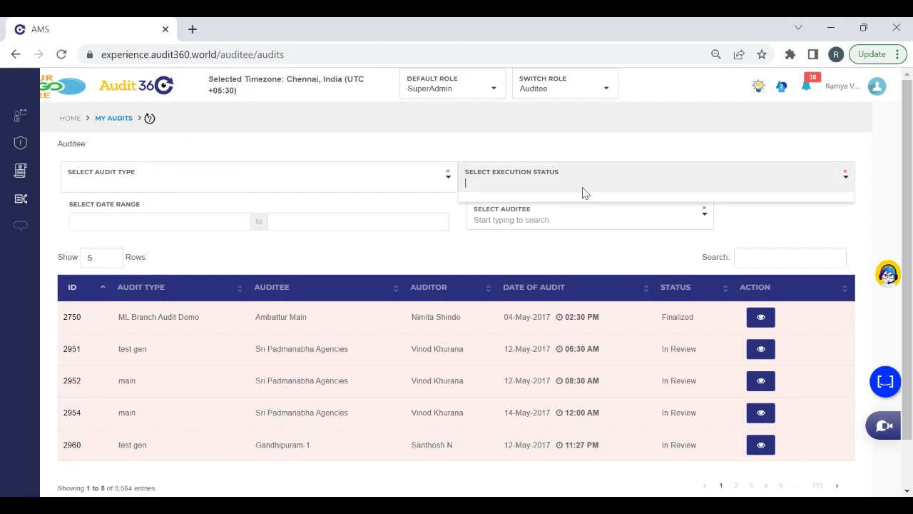
text(sub)
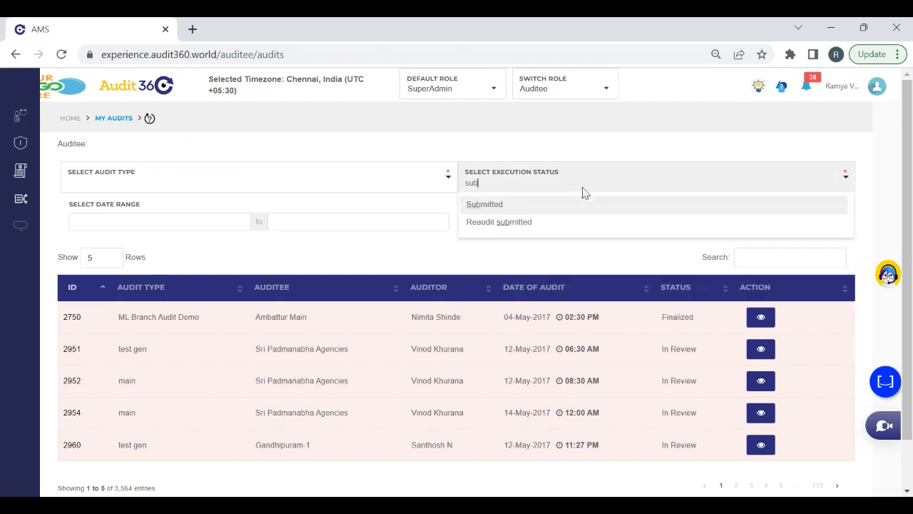
click(492, 205)
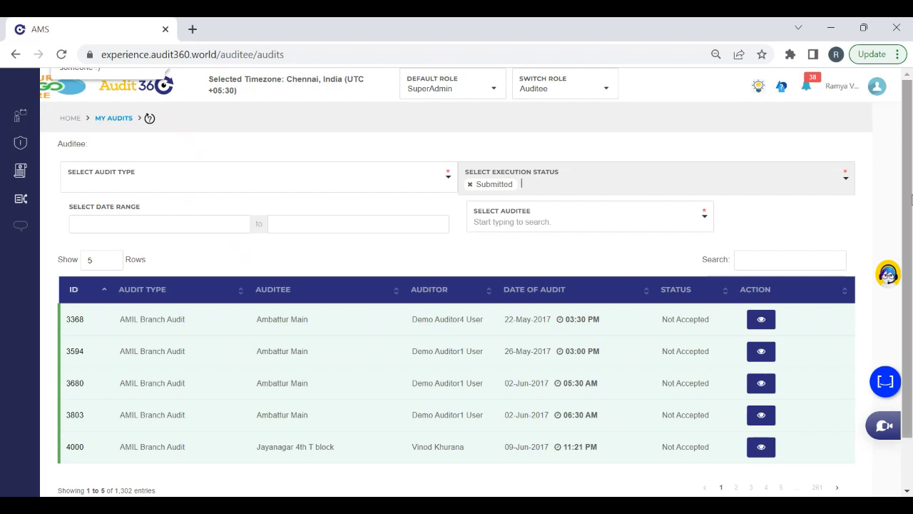
scroll(911, 200, down, 1)
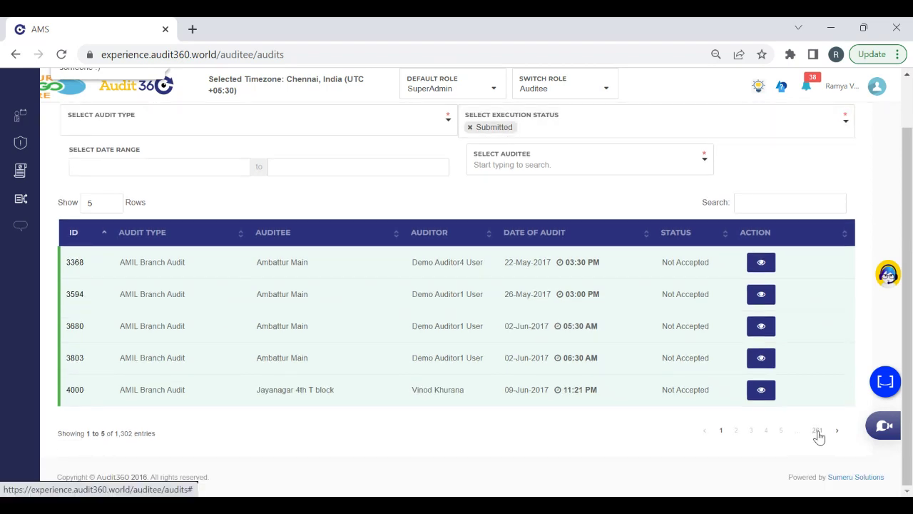
click(818, 432)
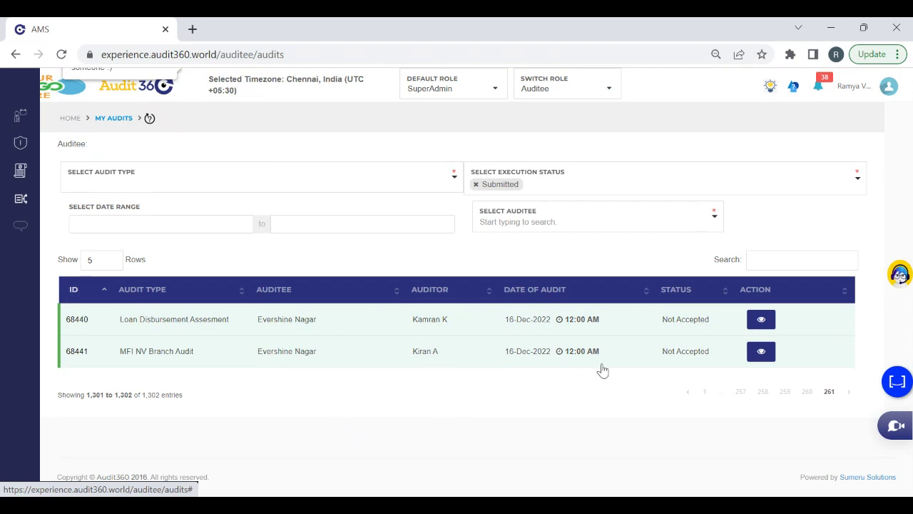
click(783, 393)
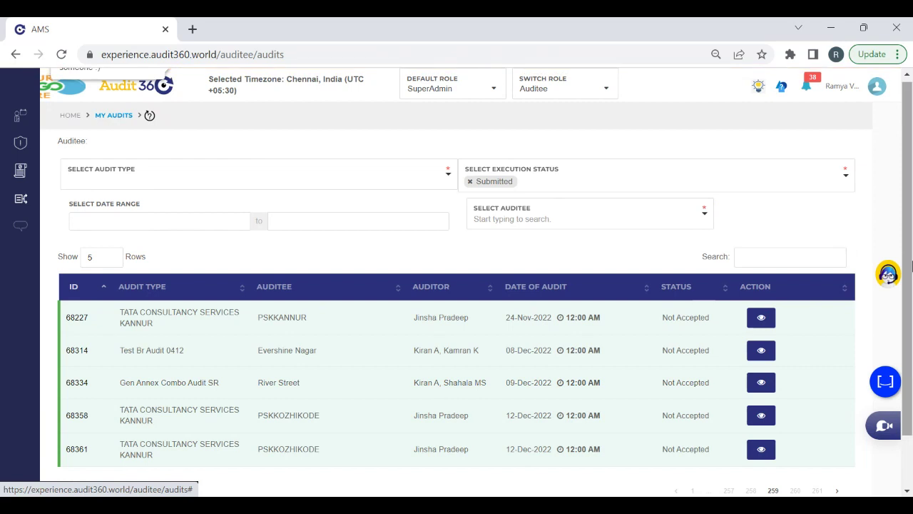
- View the PSKKANNUR audit, return to the audit list, and open the ACG AUDIT for Sri Padmanabha Agencies
click(578, 316)
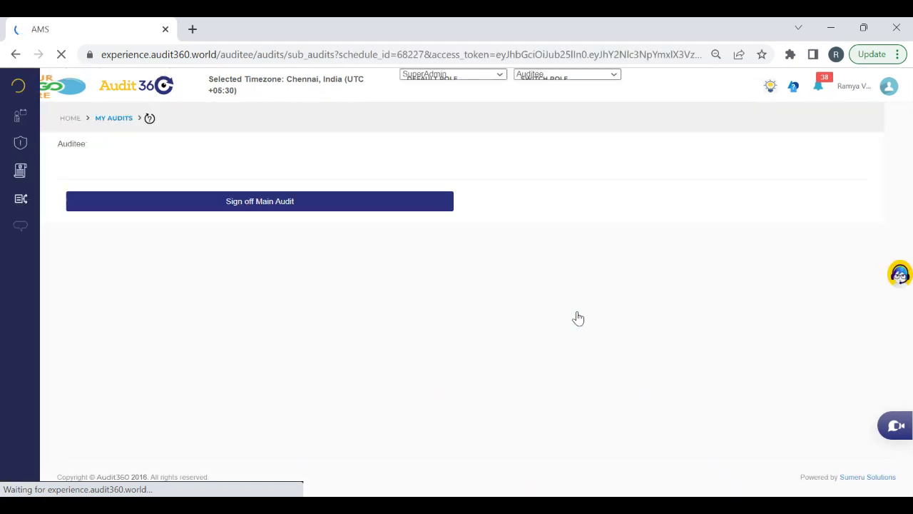
click(15, 54)
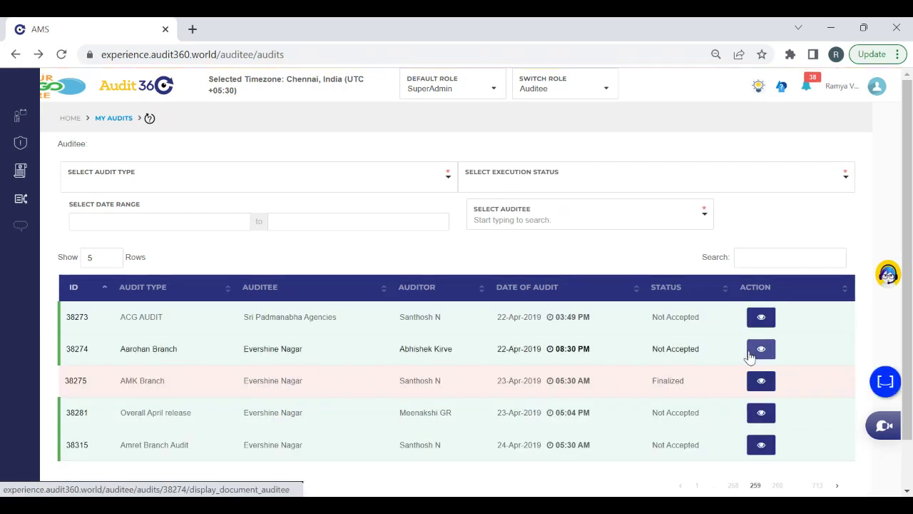
click(477, 322)
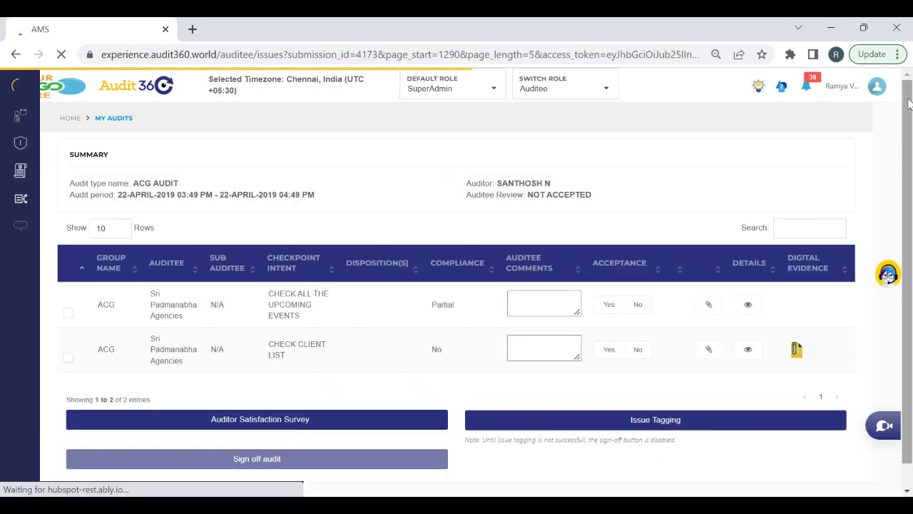
- View the details and issue remarks of the CHECK ALL THE UPCOMING EVENTS checkpoint in the ACG AUDIT
scroll(586, 214, down, 1)
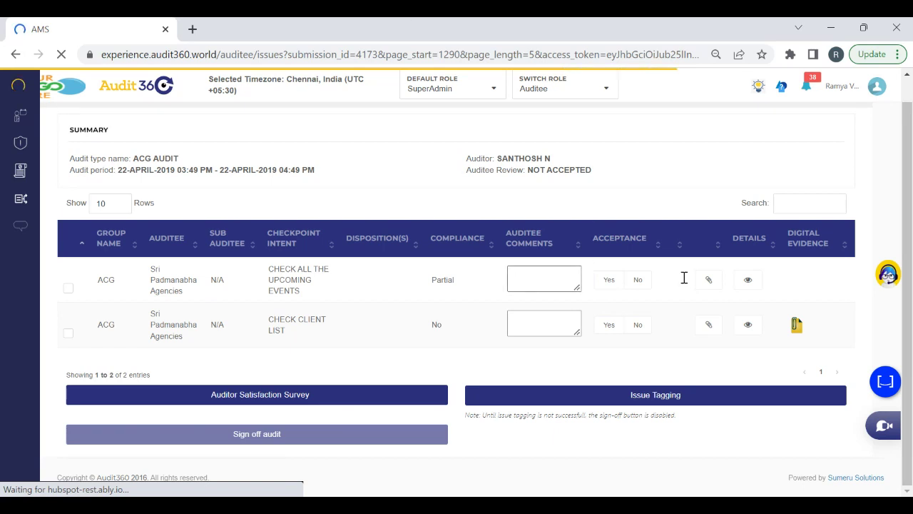
click(749, 281)
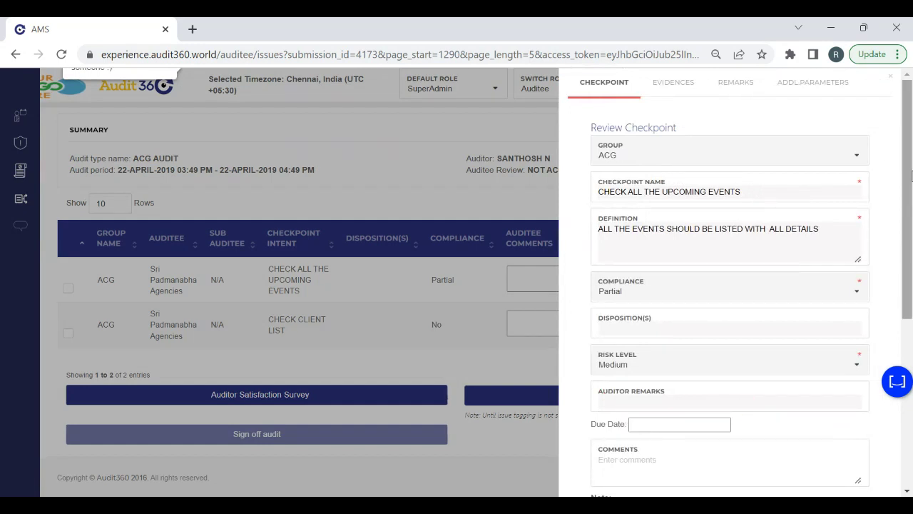
scroll(852, 309, down, 2)
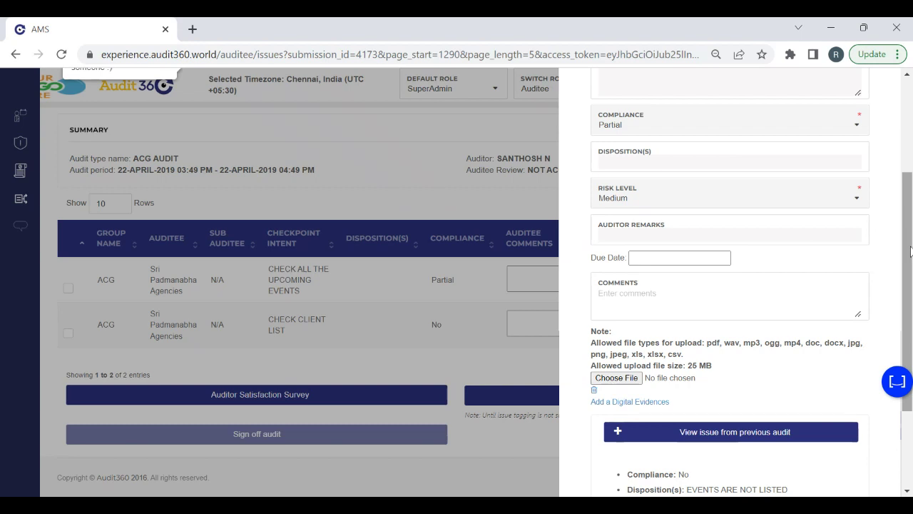
scroll(911, 250, up, 2)
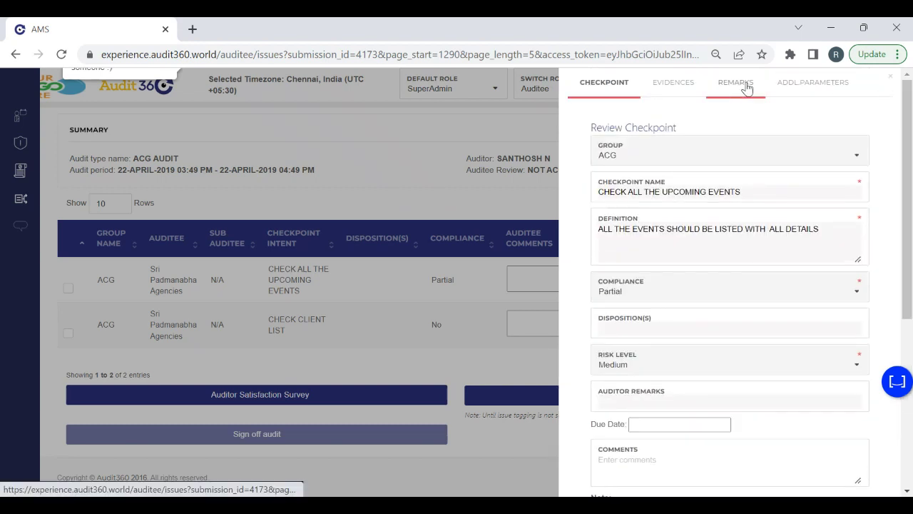
click(746, 87)
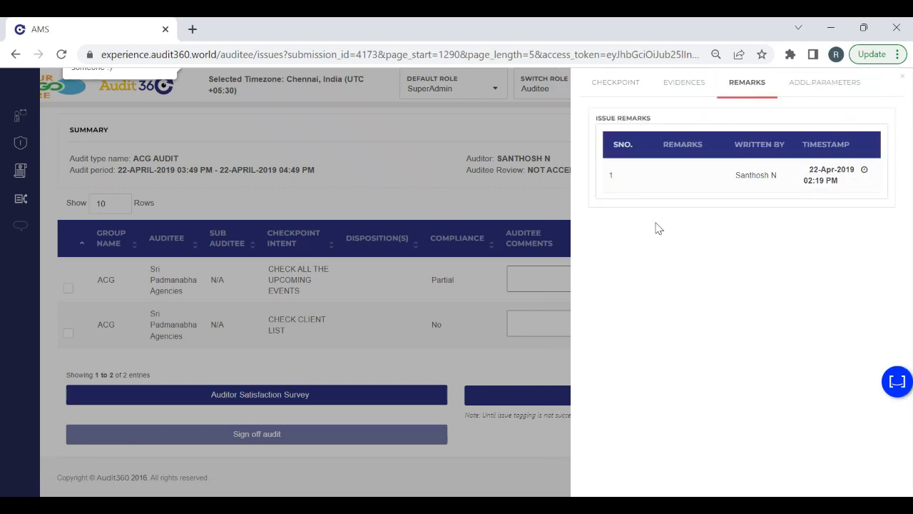
- Examine the Review Checkpoint form's compliance, risk level, comments, evidence upload, previous-audit issue and acceptance options, and close it
click(614, 95)
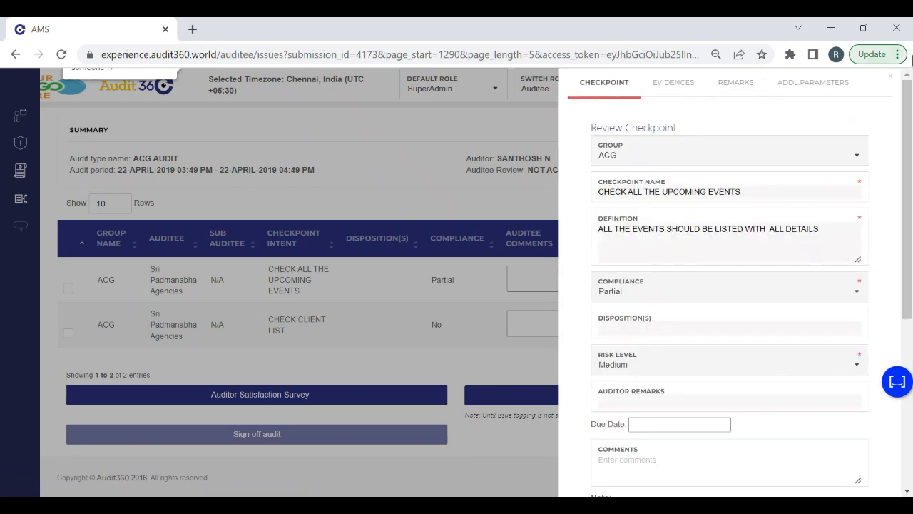
scroll(907, 215, down, 5)
scroll(906, 214, up, 5)
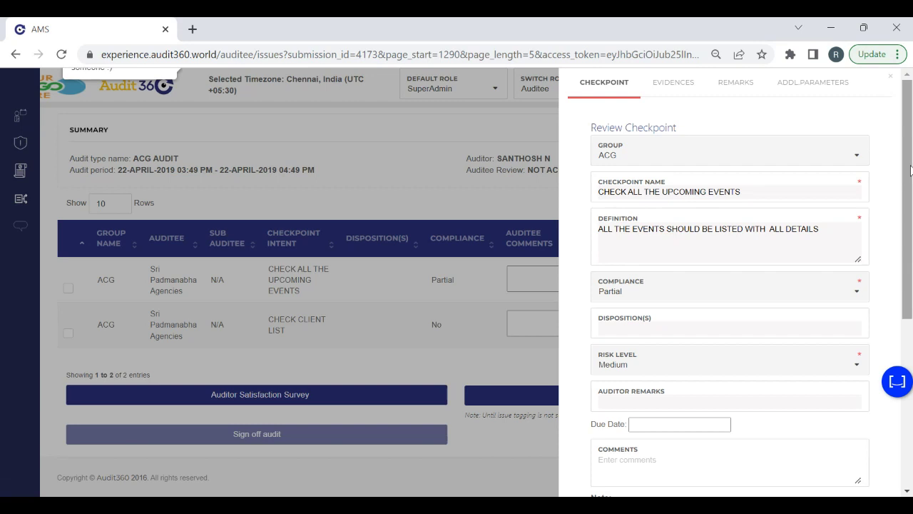
scroll(911, 171, down, 4)
scroll(911, 177, up, 4)
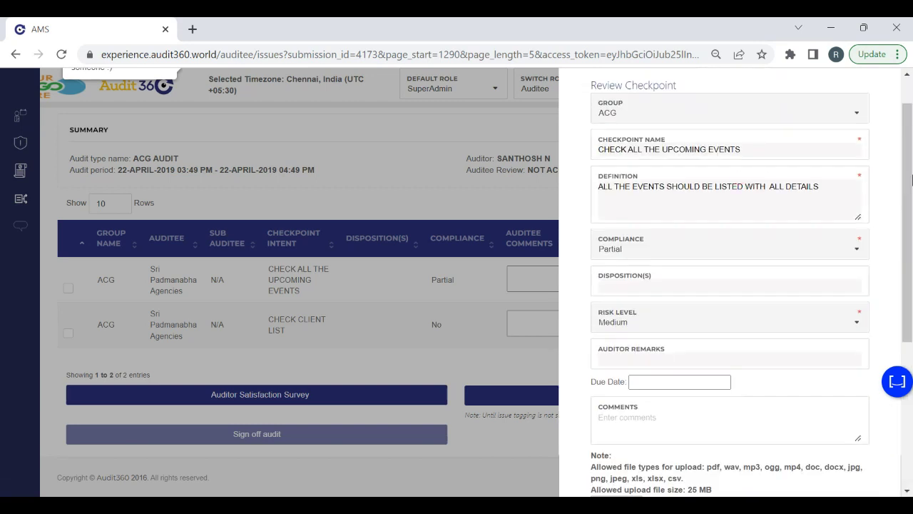
scroll(911, 165, up, 1)
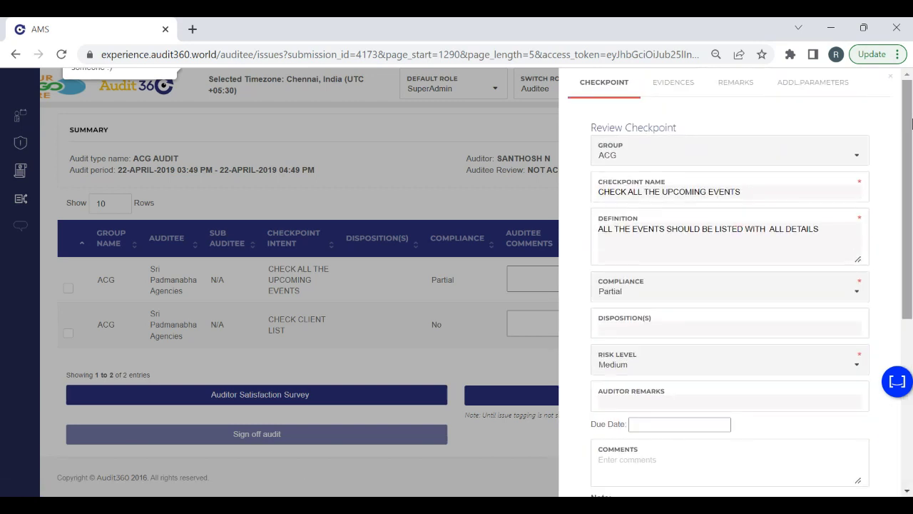
scroll(908, 136, down, 5)
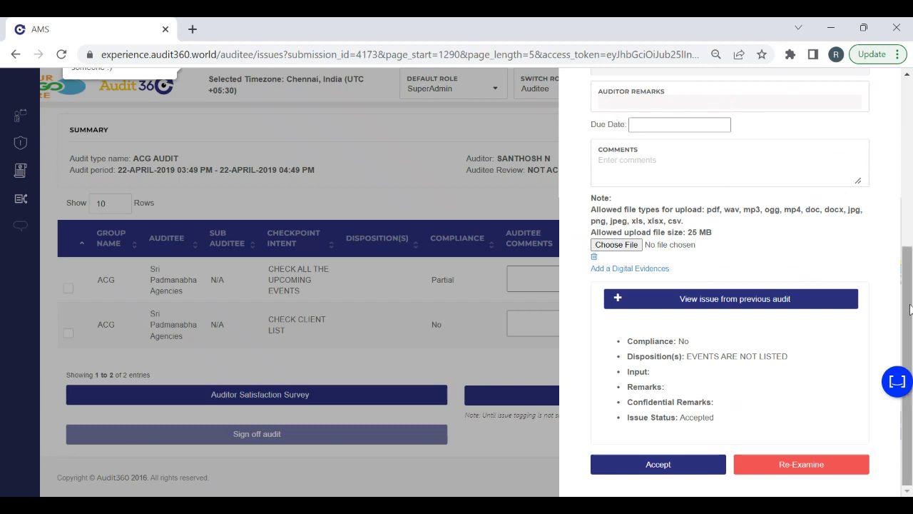
drag(912, 301, 885, 28)
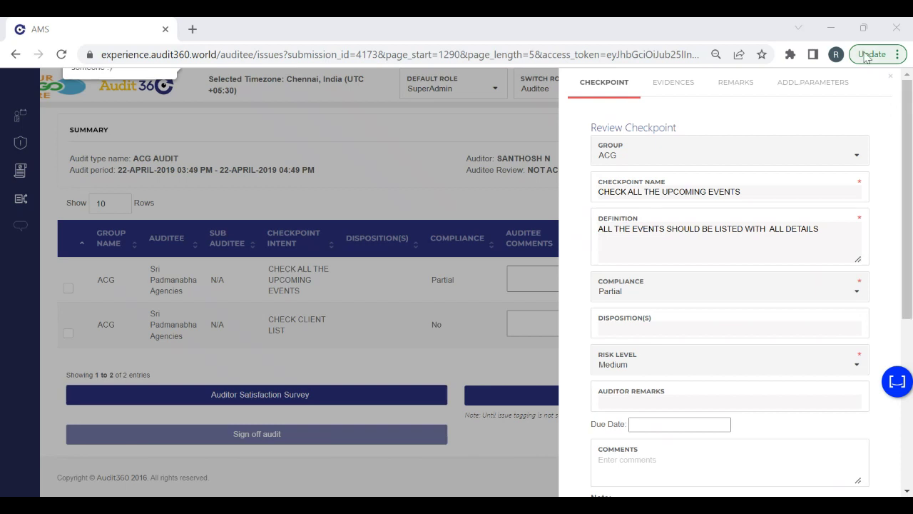
click(890, 77)
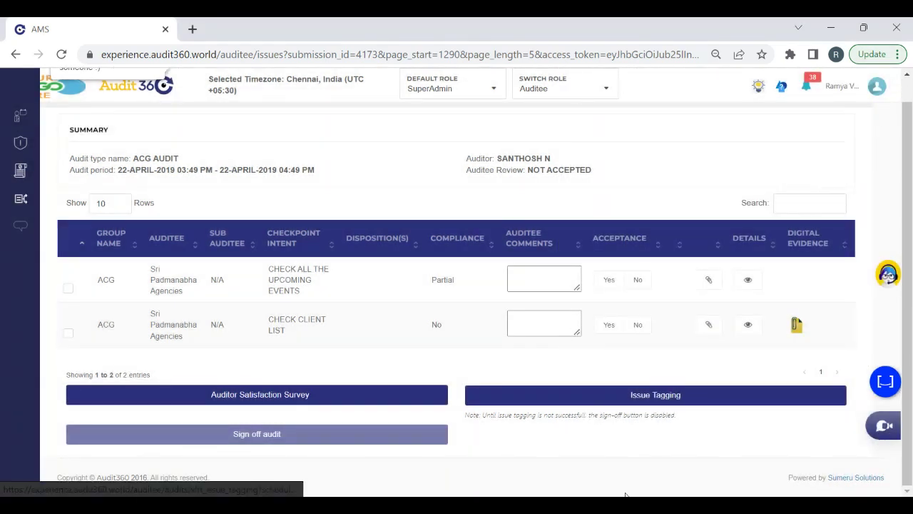
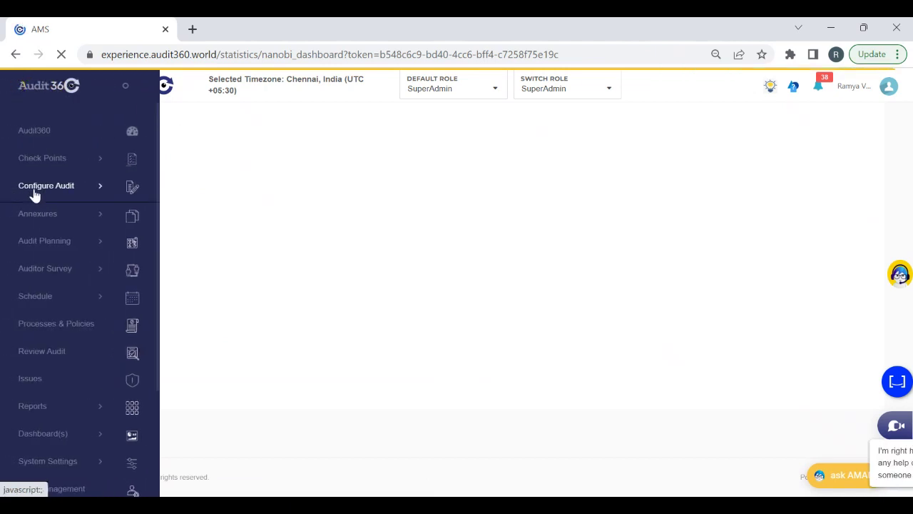
- In the audit configuration, start a parent audit type named 19DecWebinarPF with the auditee type Branch
click(34, 193)
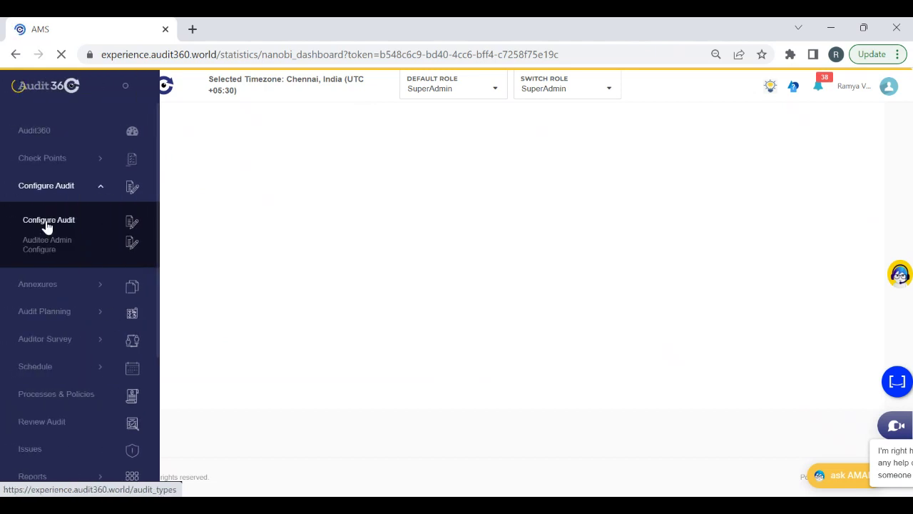
click(45, 225)
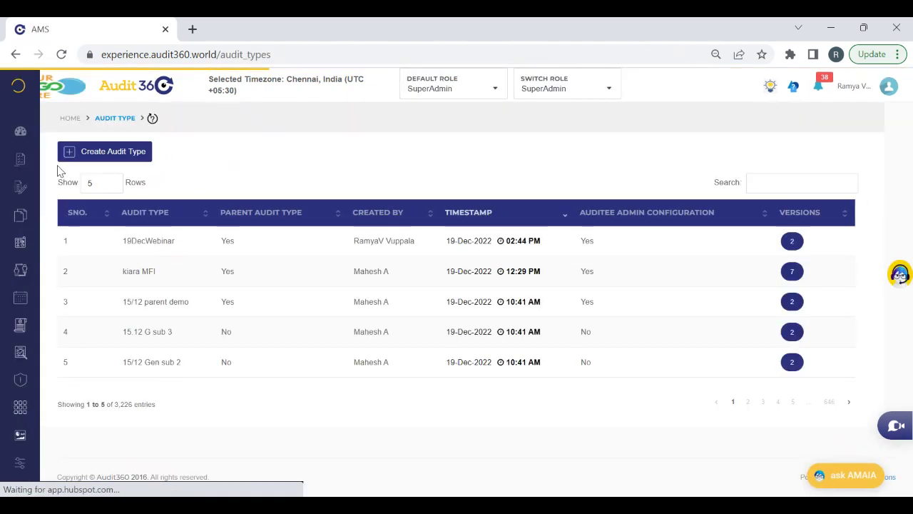
click(110, 158)
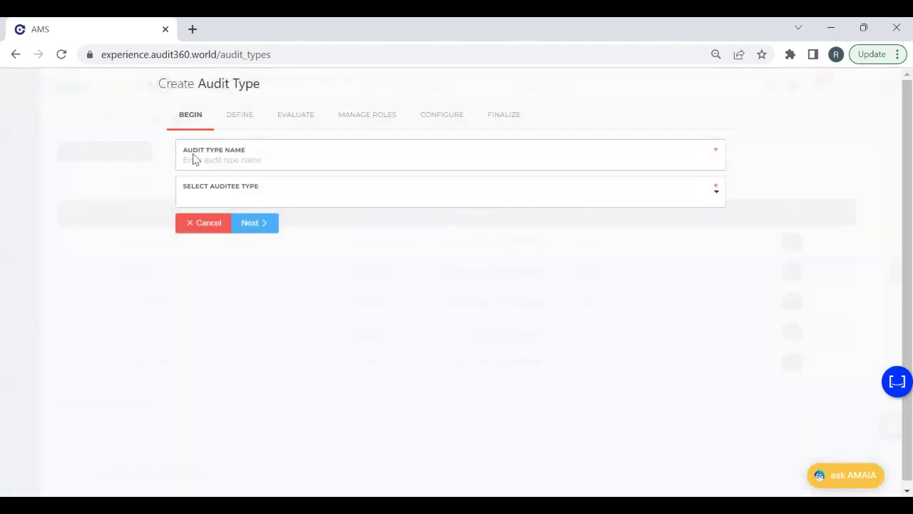
click(229, 163)
text(19De)
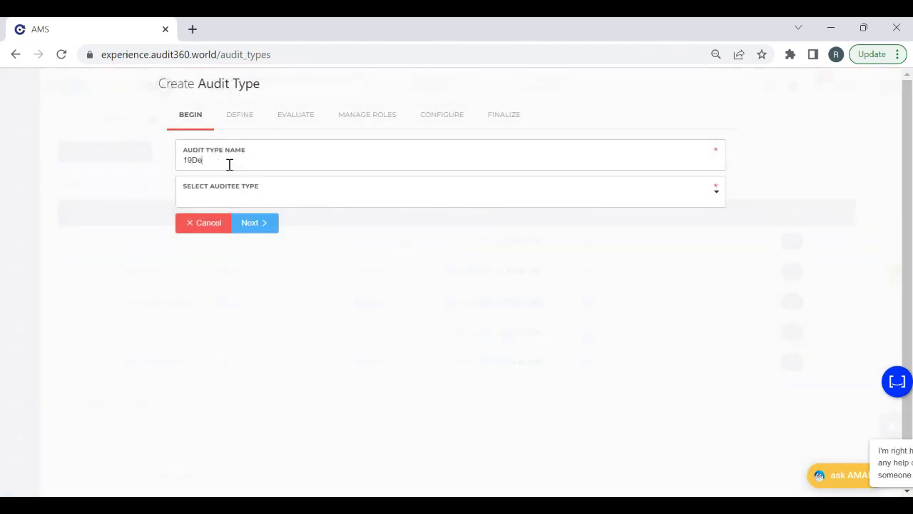
text(cWebinarPF)
key(Tab)
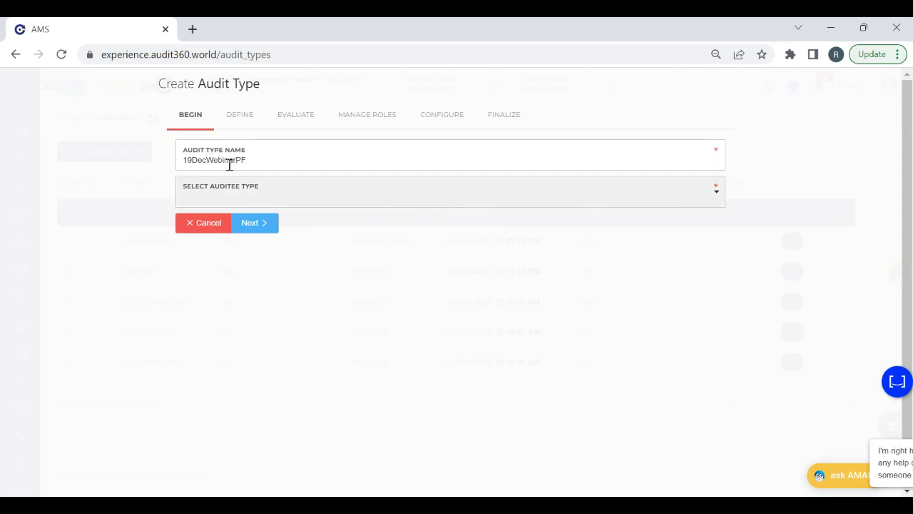
text(B)
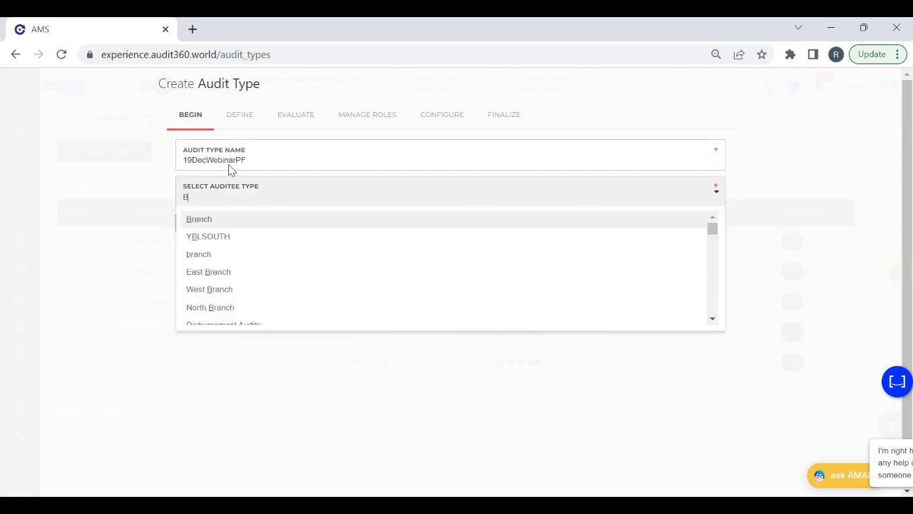
click(272, 225)
click(259, 227)
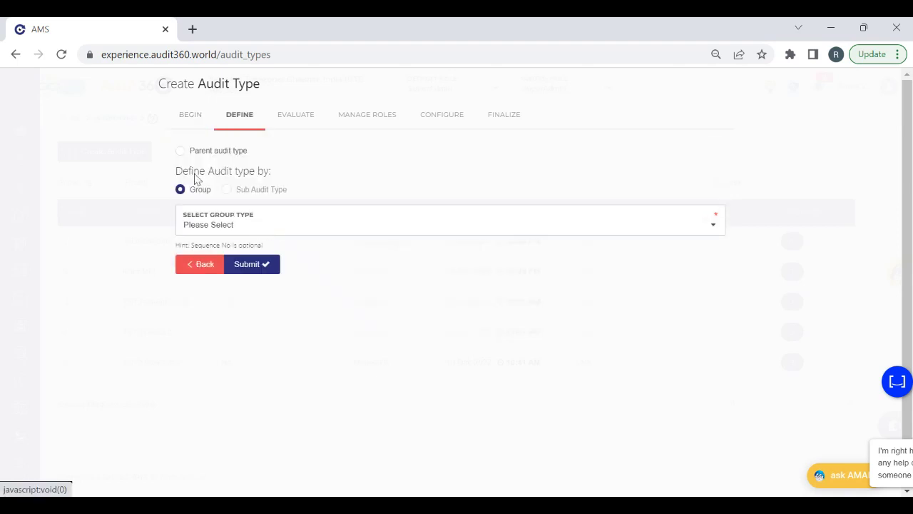
click(192, 154)
click(256, 223)
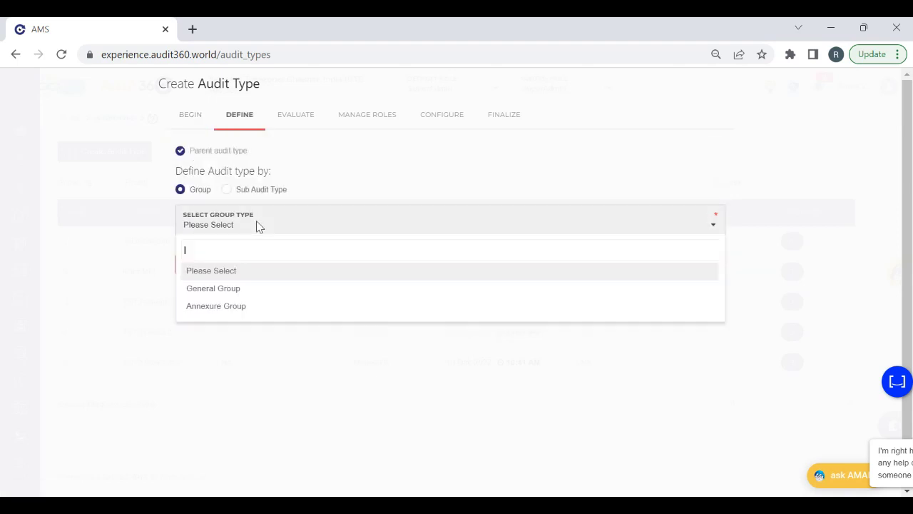
text(t)
text(5)
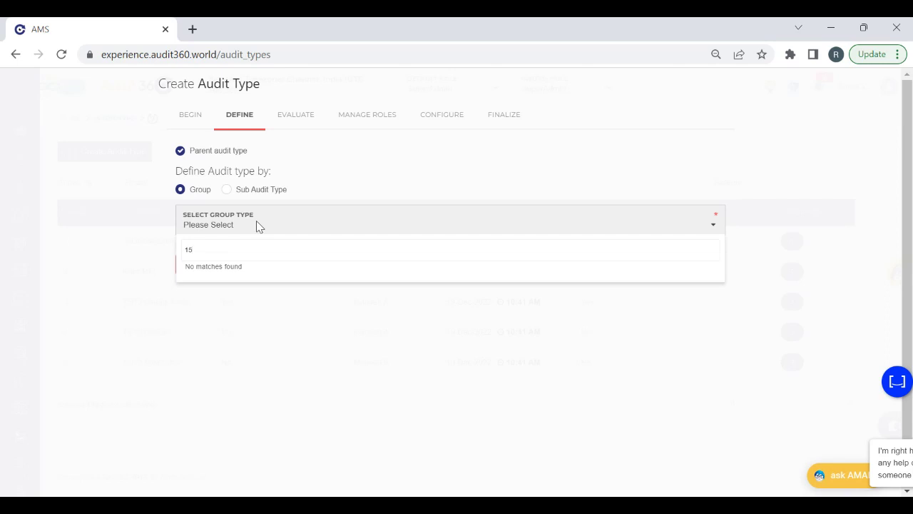
key(BackSpace)
text(9de)
click(391, 180)
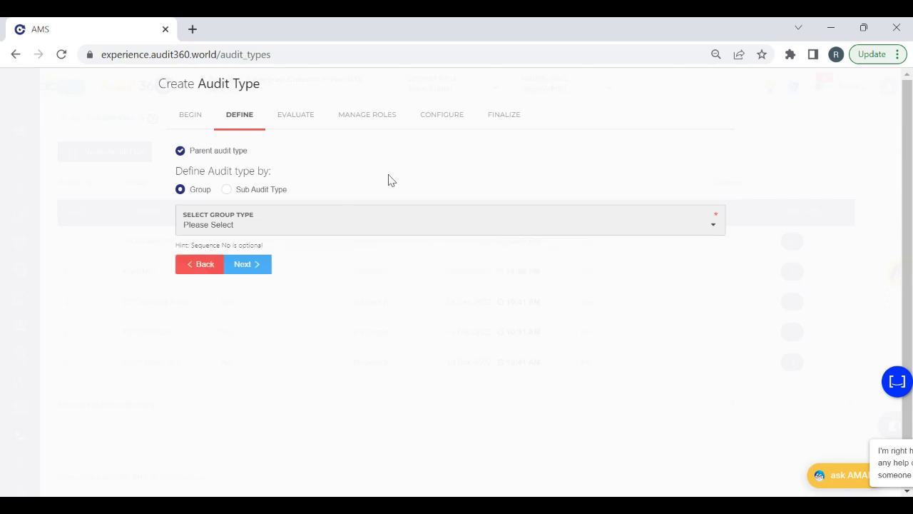
- Define the audit type by General Group with the 19DecWebinar checkpoint group, and continue to the evaluation settings
click(235, 230)
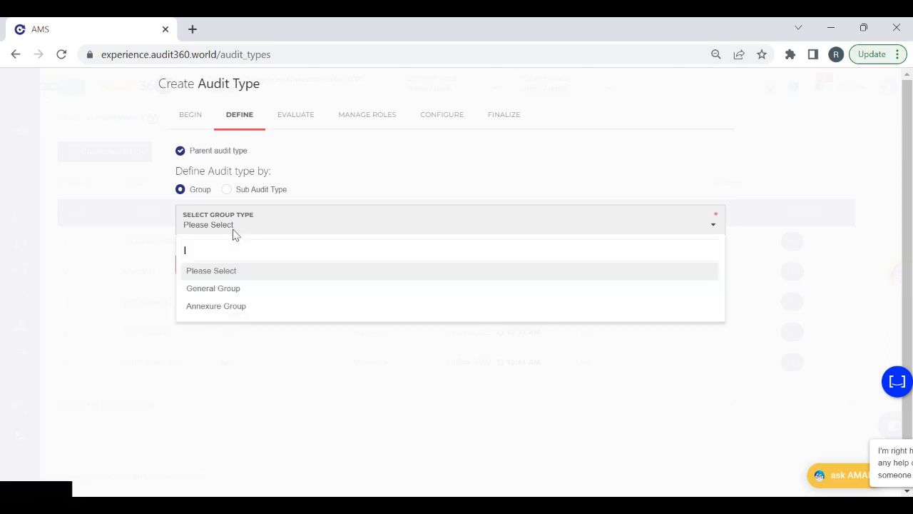
click(219, 288)
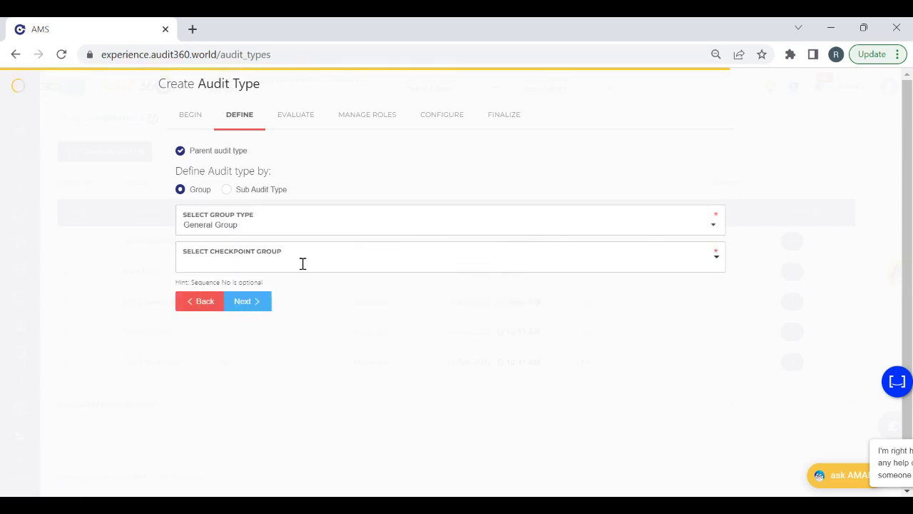
click(303, 266)
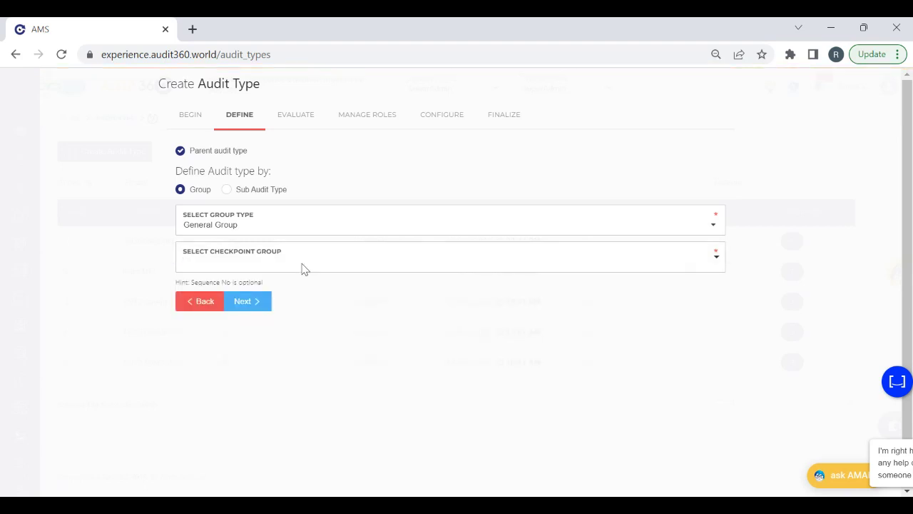
text(19de)
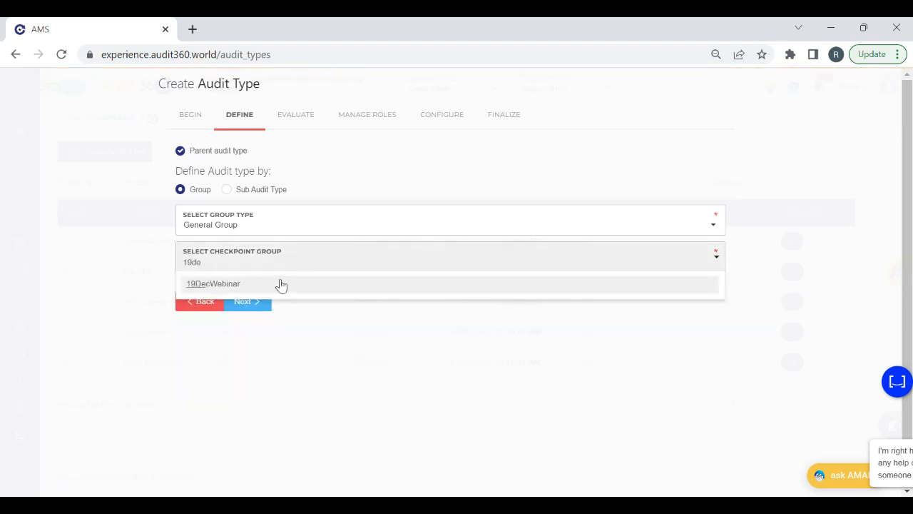
key(Return)
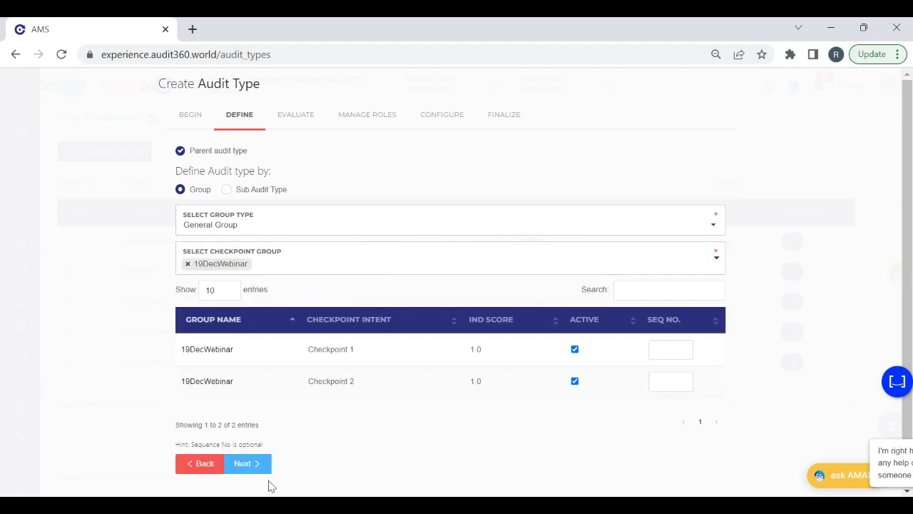
click(246, 464)
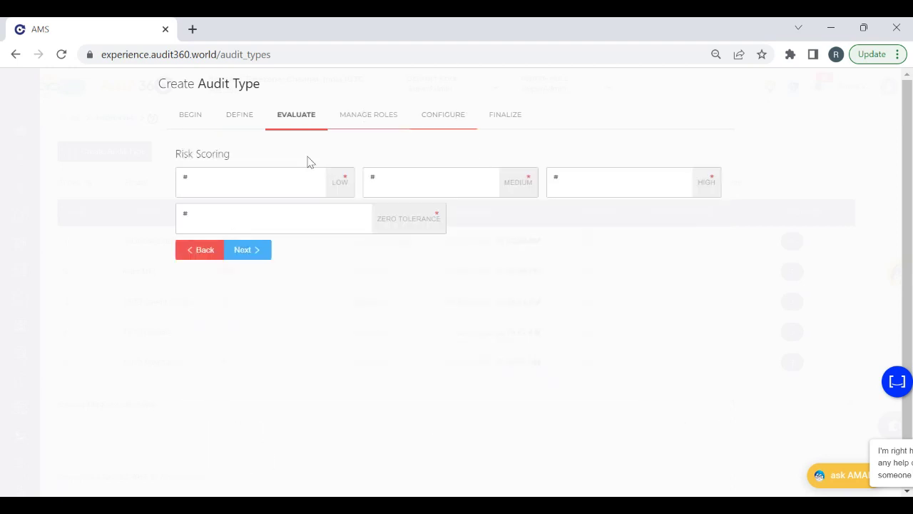
- Set the Low, Medium, High and Zero Tolerance risk scores to 1 each, and decline configuring roles for the audit type
click(284, 188)
text(1)
key(Tab)
text(1)
key(Tab)
text(1)
key(Tab)
text(1)
click(249, 252)
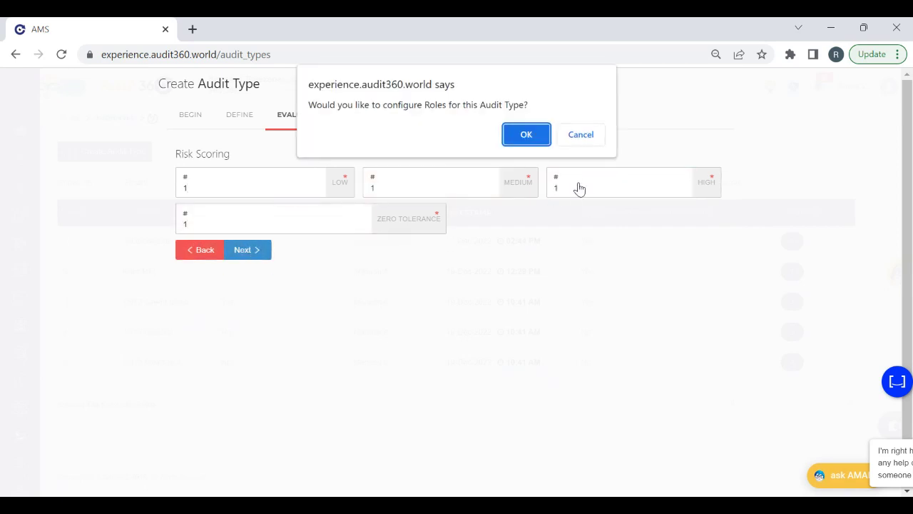
click(589, 145)
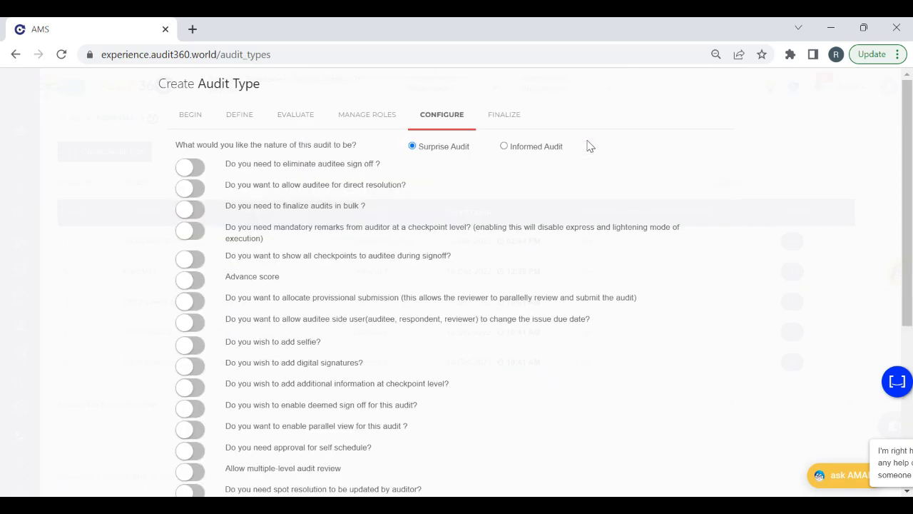
- Enable parallel view for the audit and restrict it to Only Issue View
drag(910, 148, 908, 222)
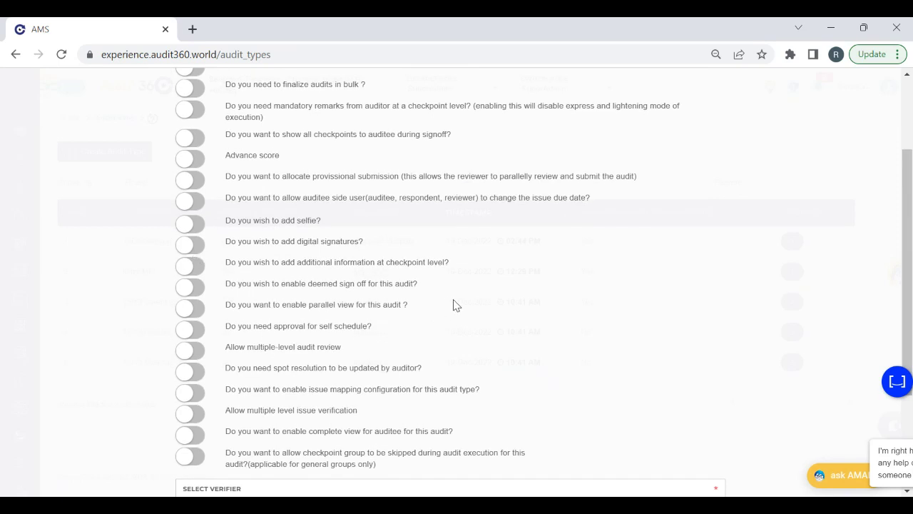
drag(428, 304, 220, 311)
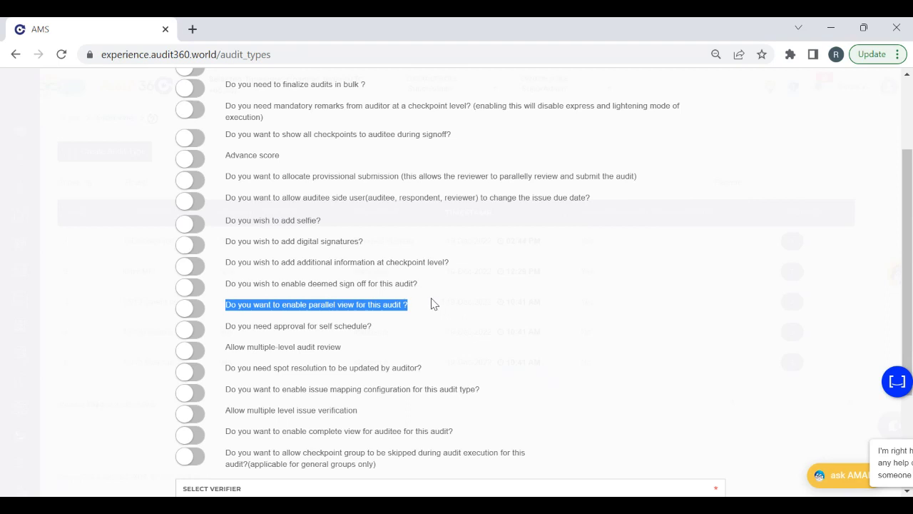
click(199, 311)
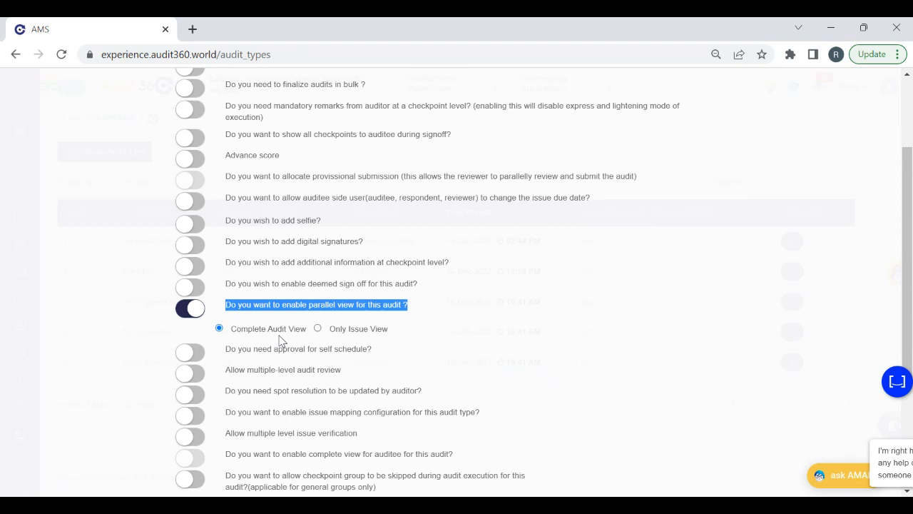
click(318, 329)
drag(909, 311, 909, 365)
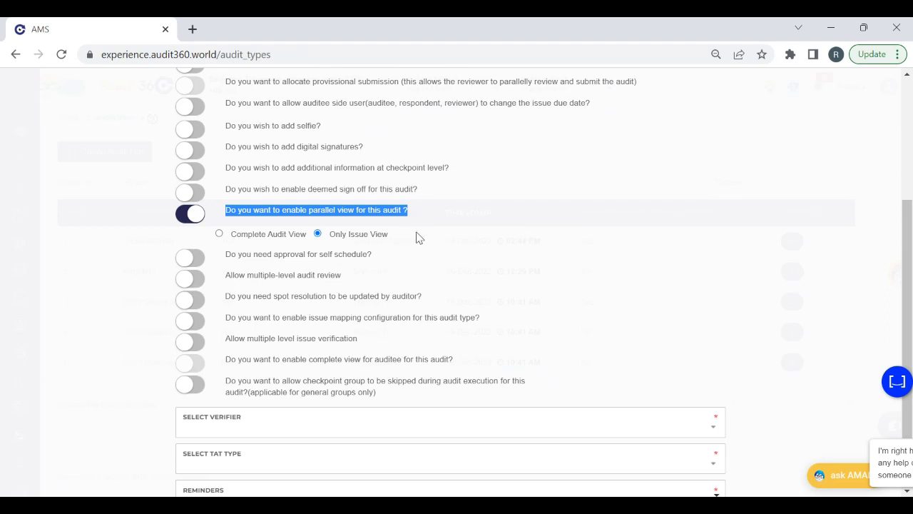
- Enable deemed sign off for this audit in the audit type's configuration settings
drag(419, 238, 316, 233)
click(457, 239)
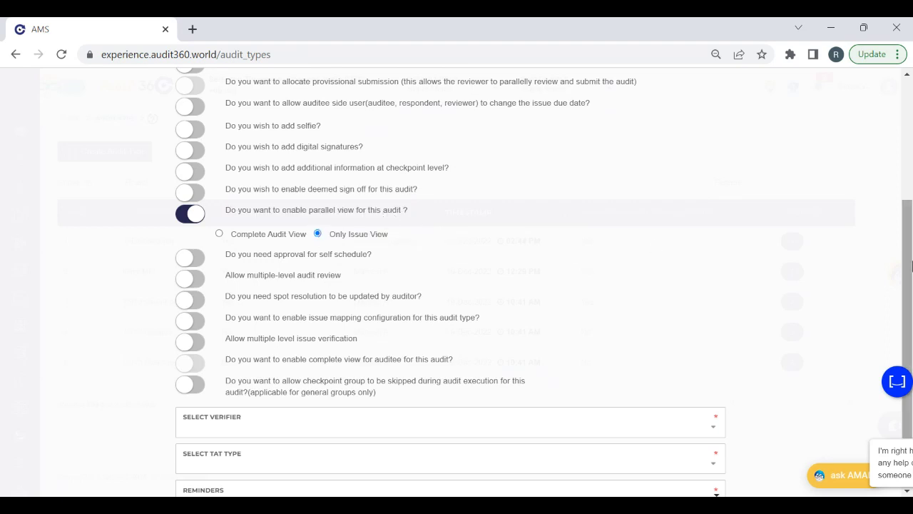
drag(910, 265, 910, 236)
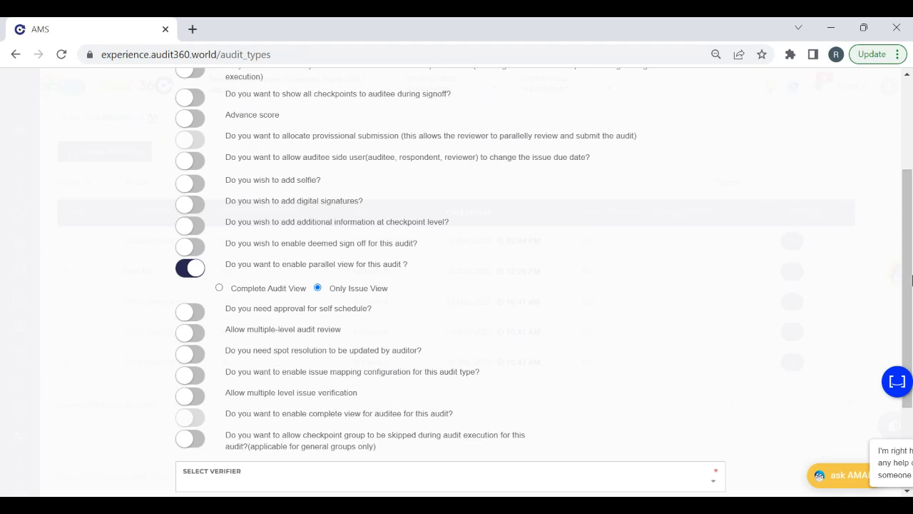
mouse_move(910, 286)
mouse_down()
mouse_move(899, 232)
mouse_move(907, 281)
mouse_up()
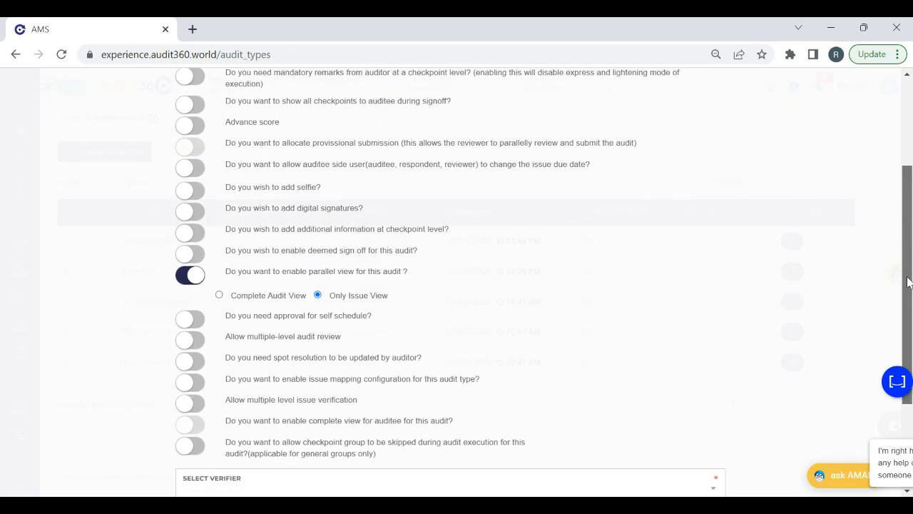
drag(908, 282, 907, 277)
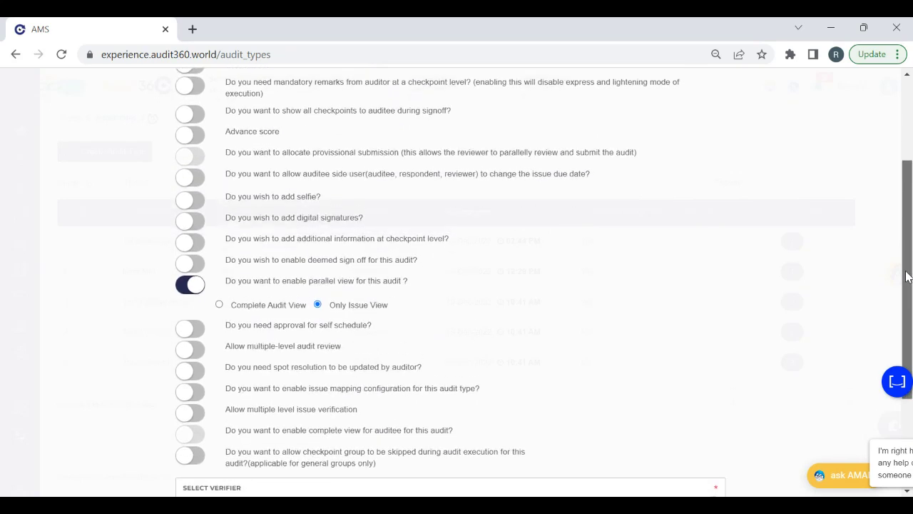
click(192, 265)
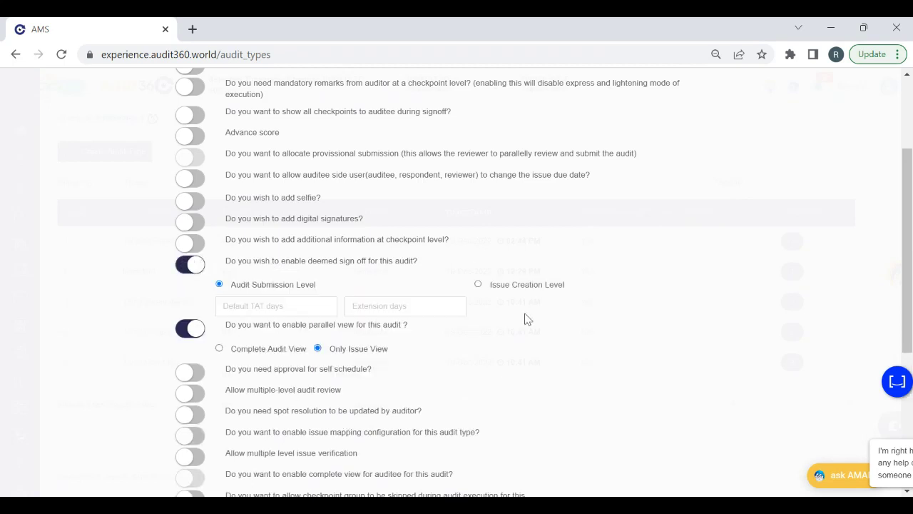
- Turn parallel view off, re-enable it for this audit, and restrict it to Only Issue View
click(187, 331)
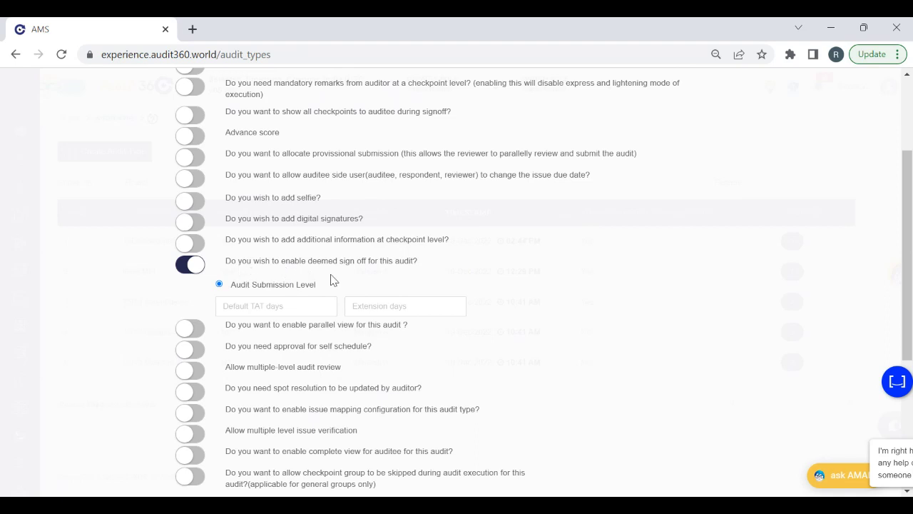
click(196, 326)
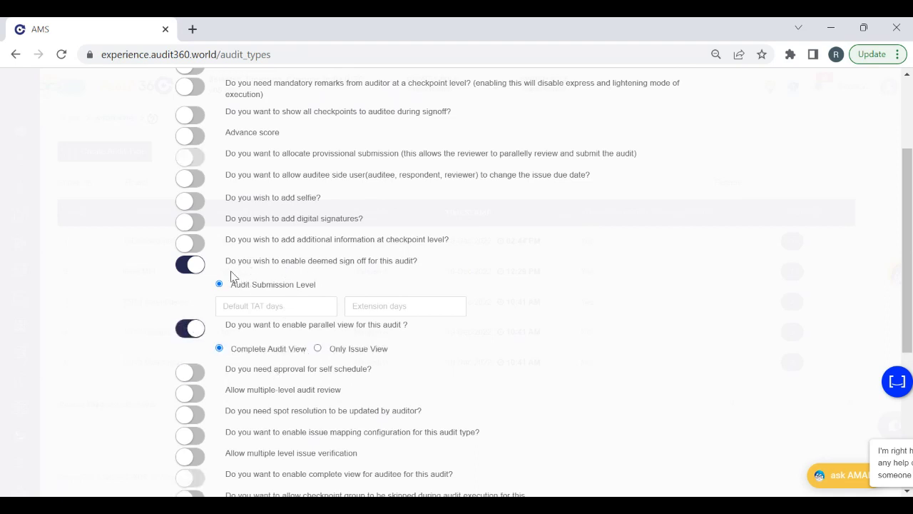
click(318, 349)
- Set deemed sign off to Issue Creation Level with 1 default TAT day
click(478, 285)
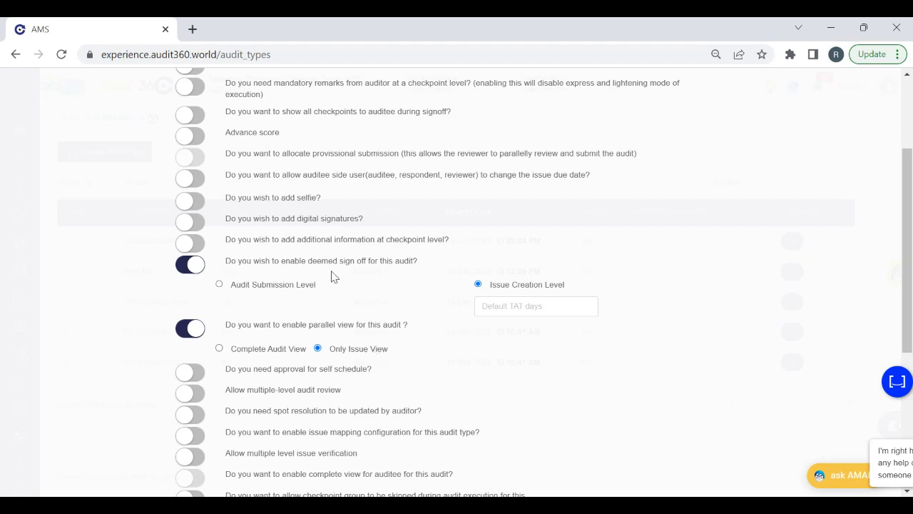
click(511, 306)
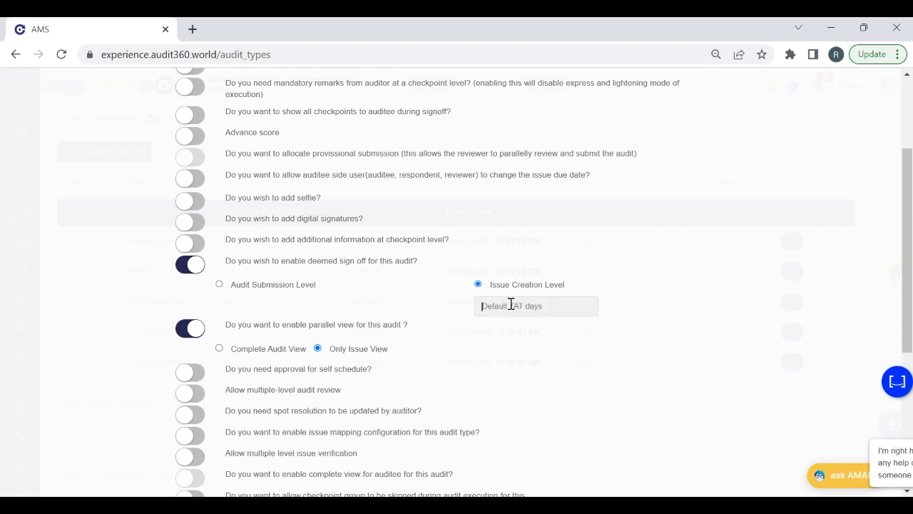
text(1)
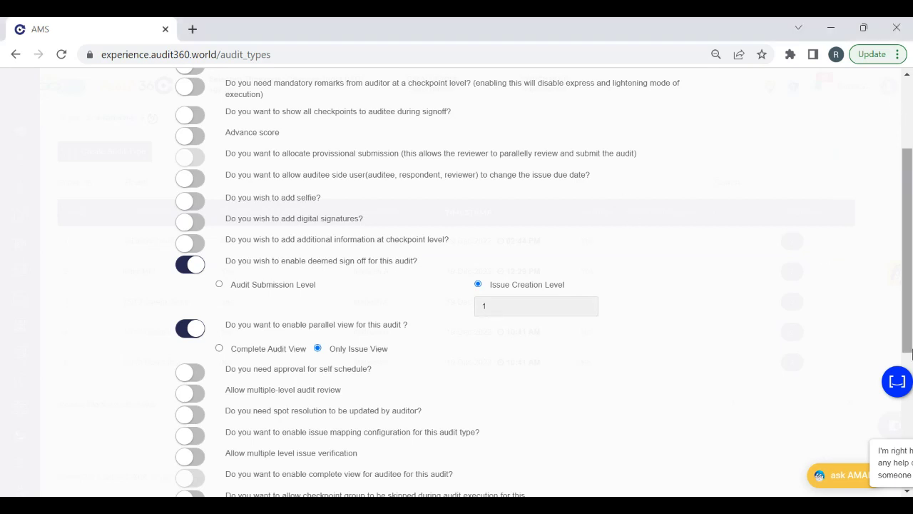
- Go back through the audit type setup, declining role configuration, and cancel creating the 19DecWebinarPF audit type
drag(909, 239, 909, 379)
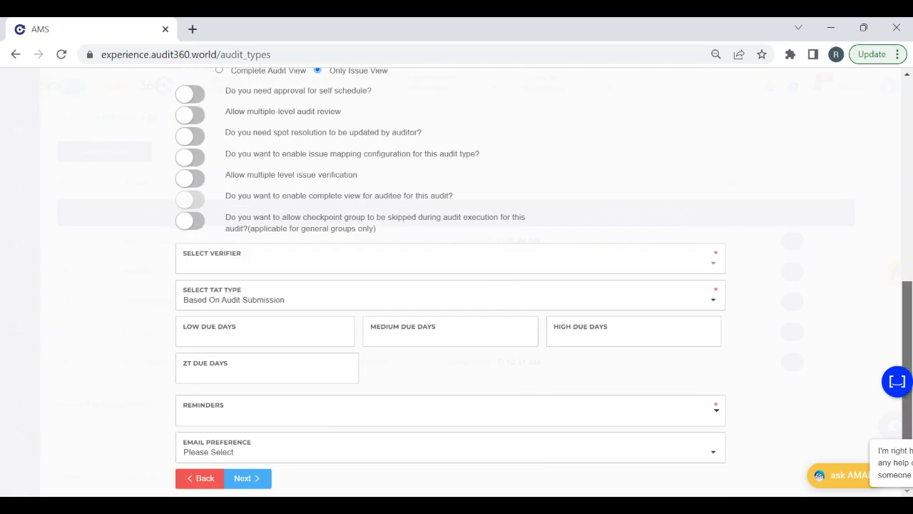
click(200, 478)
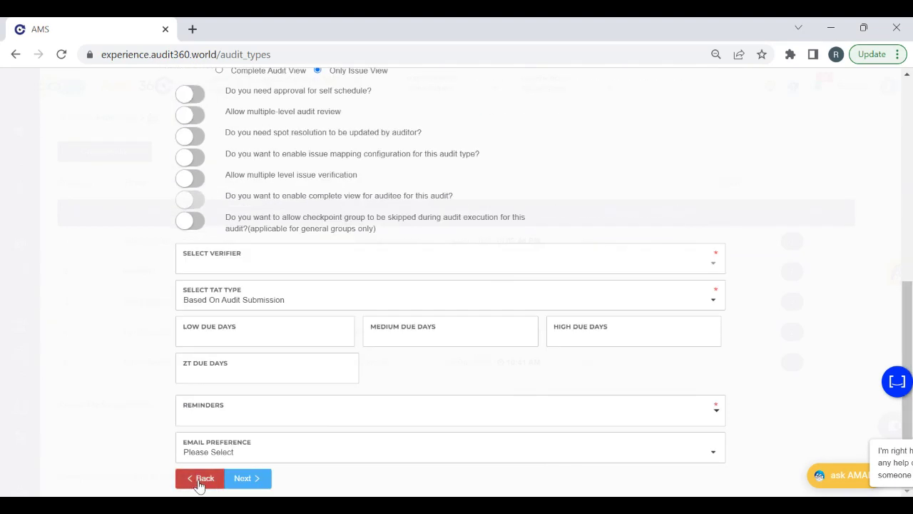
click(582, 135)
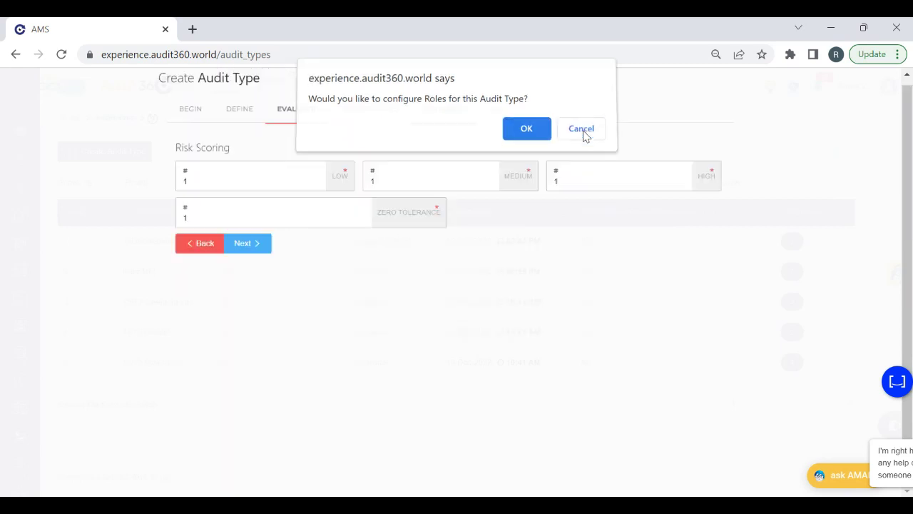
click(184, 247)
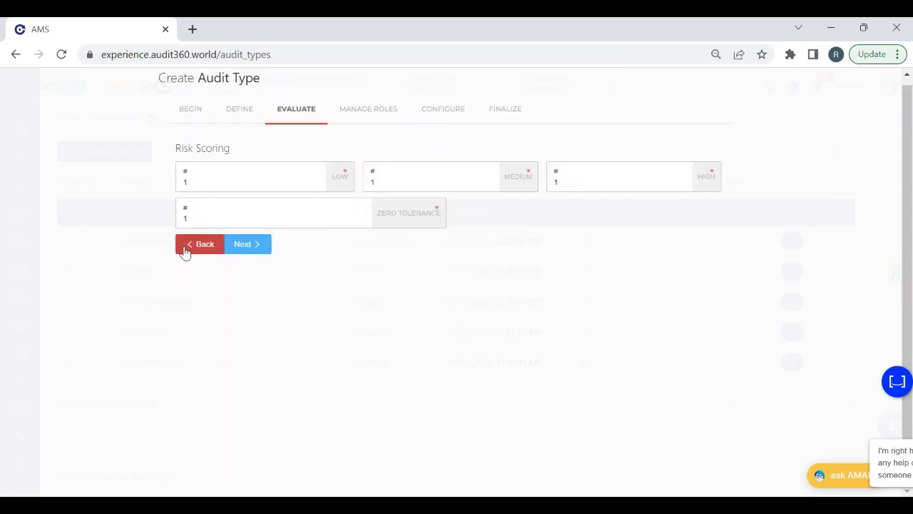
click(198, 457)
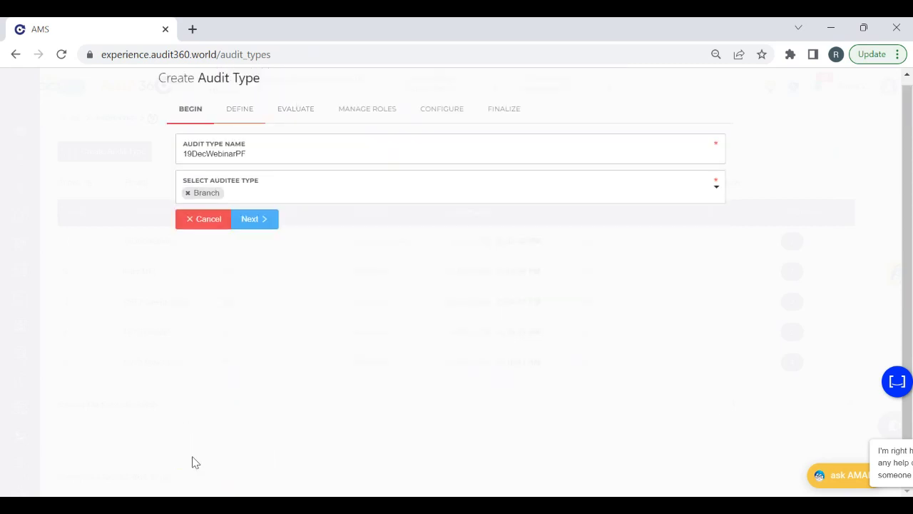
click(196, 223)
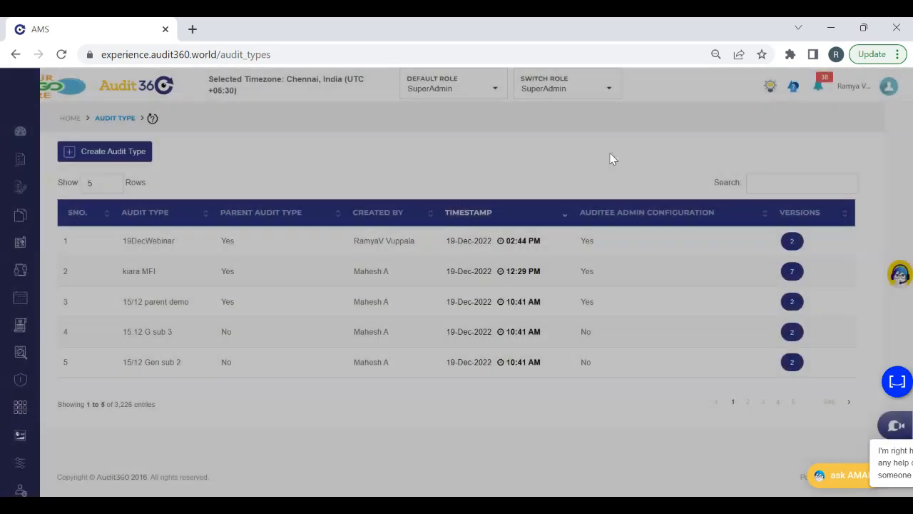